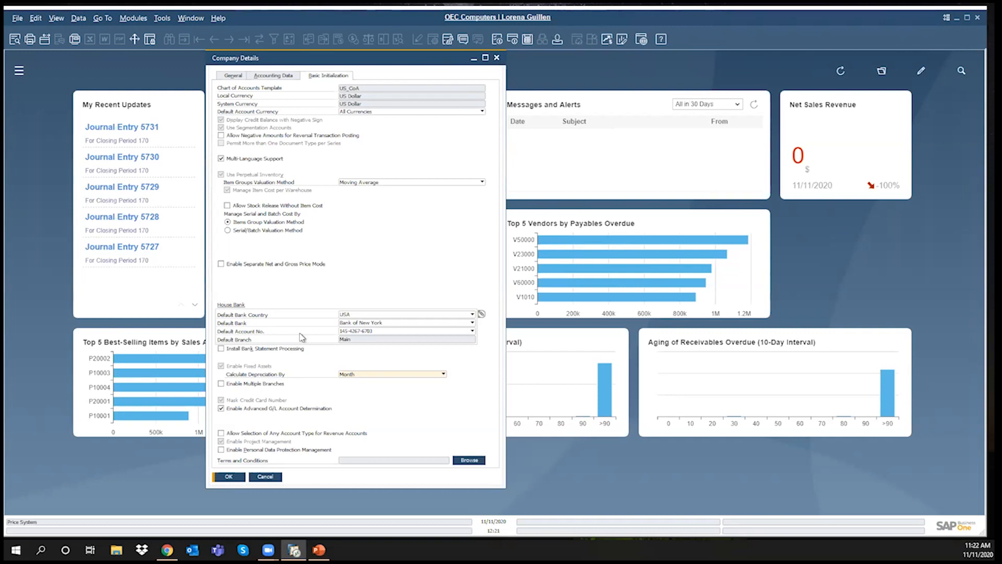
Open Company Details from System Initialization, check the Enable Project Management option under Basic Initialization, and close the window.
click(132, 20)
mouse_move(154, 35)
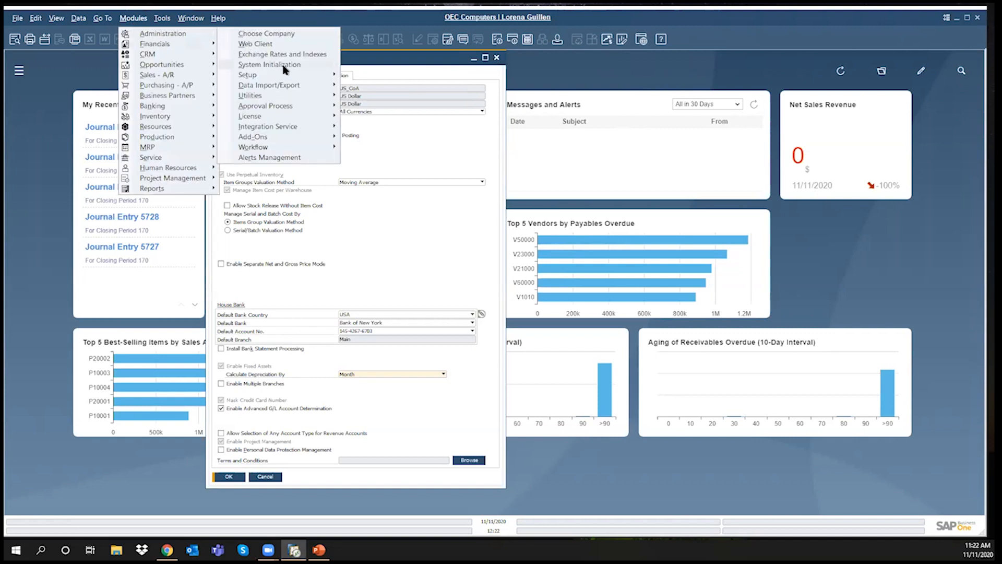
mouse_move(285, 67)
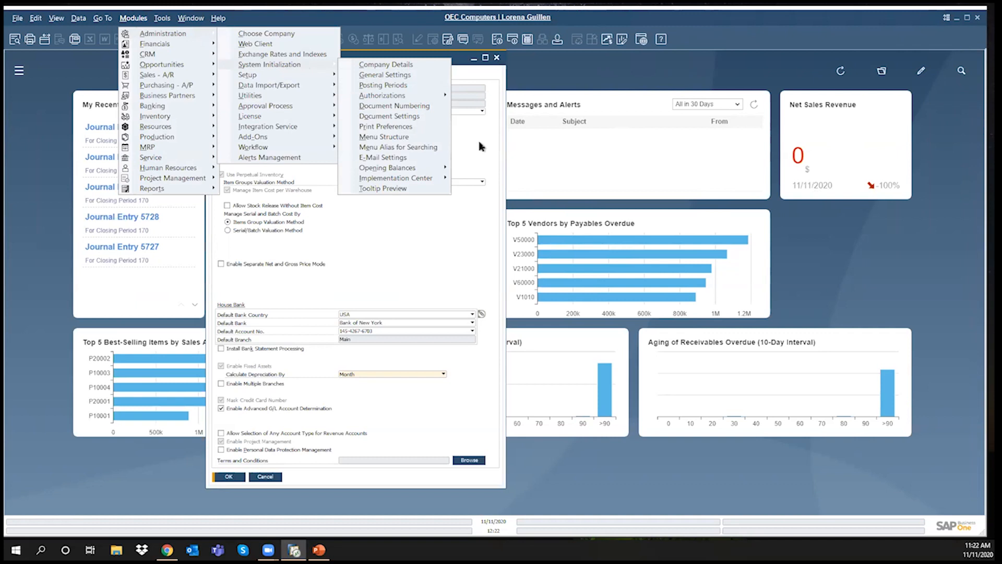
click(388, 67)
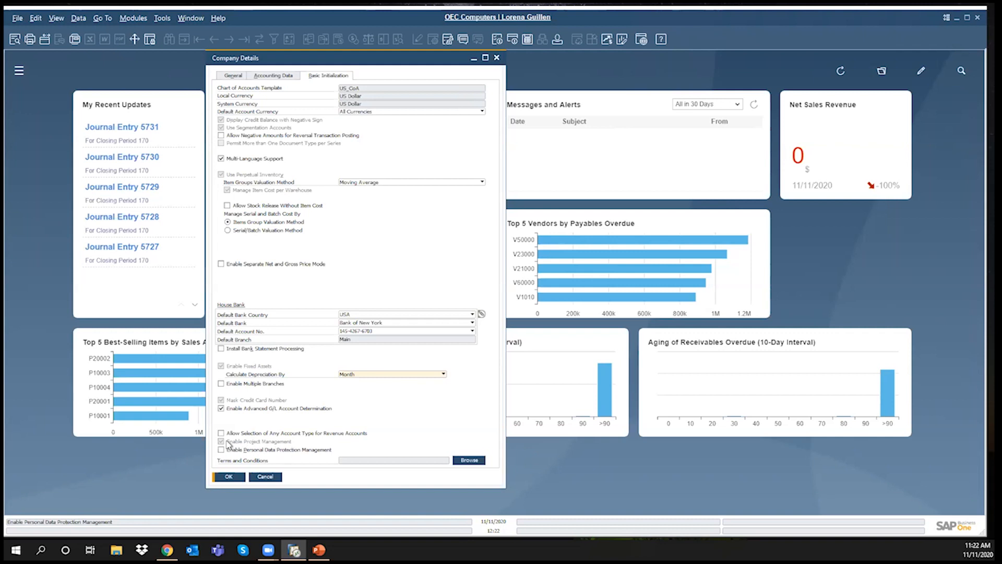
click(223, 477)
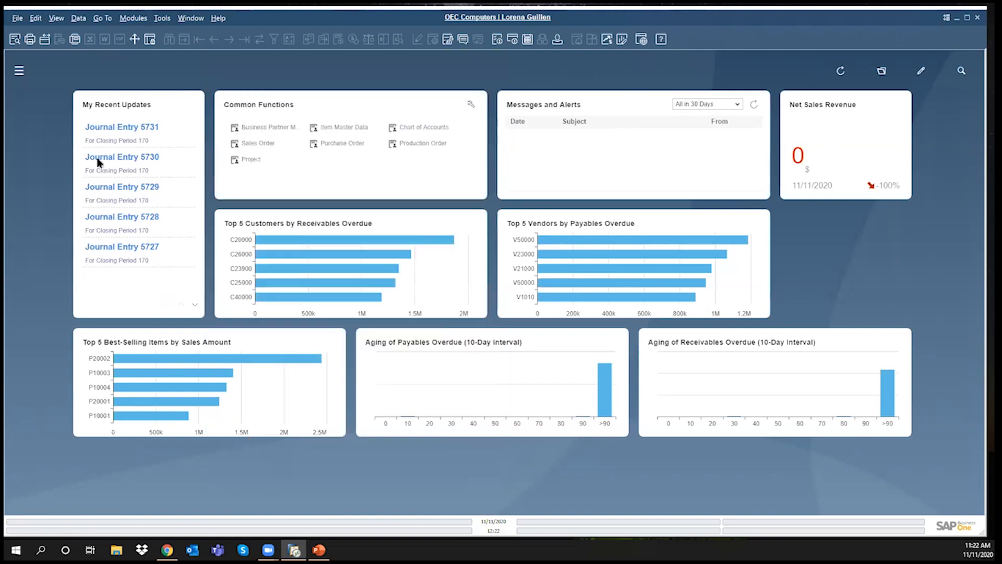
Open the Project window of the Project Management module and browse back to the MAXI-SIGN project record.
click(18, 72)
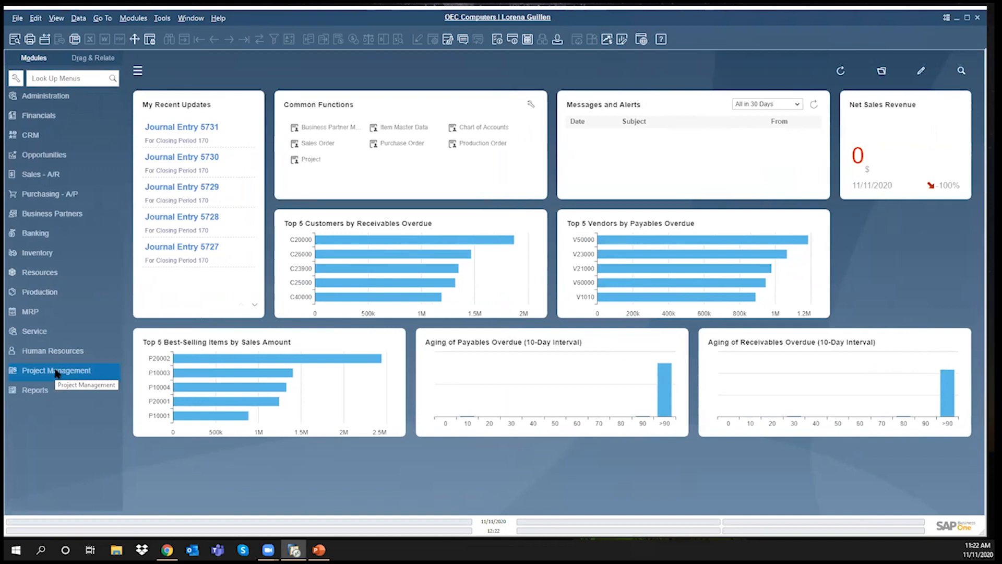
click(56, 371)
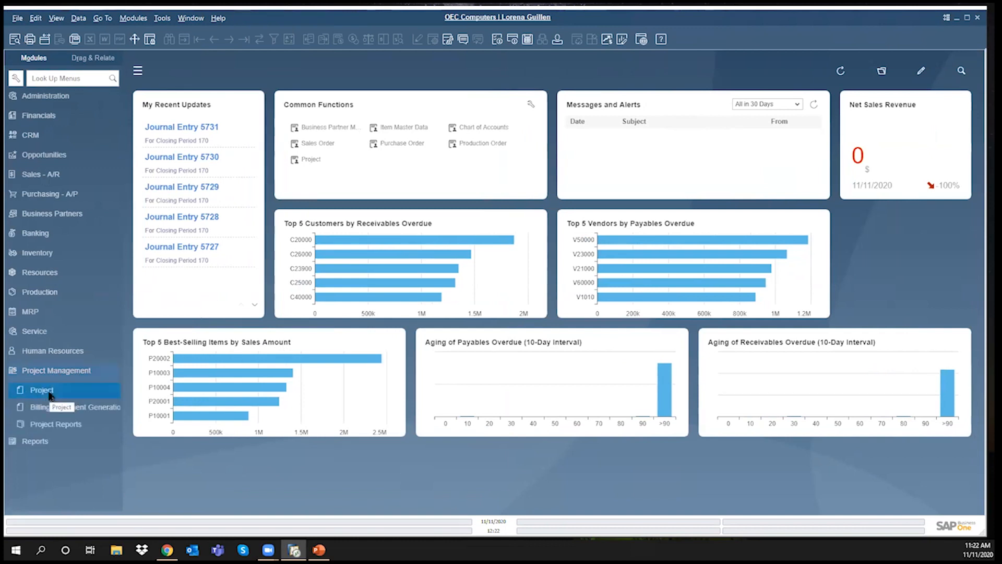
click(50, 391)
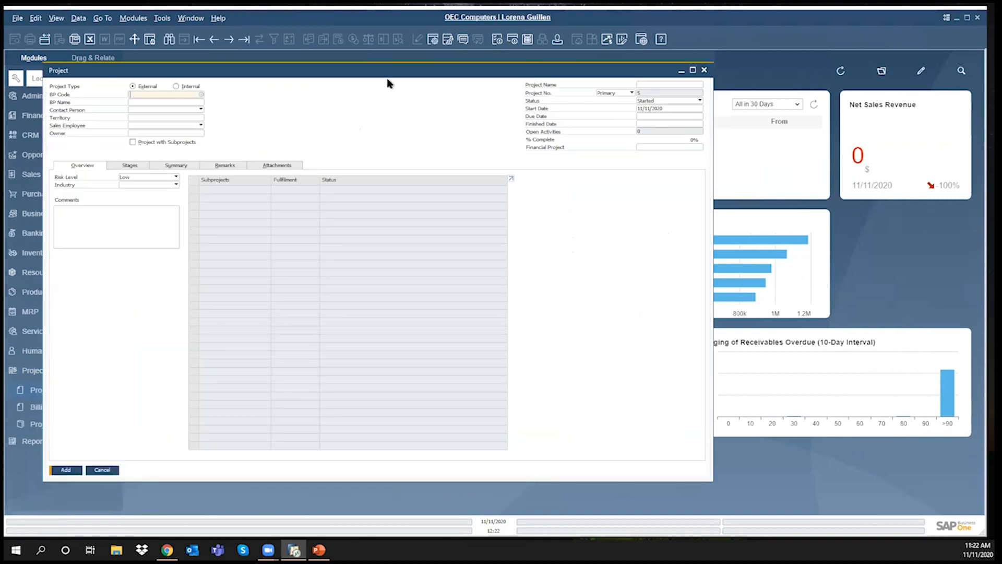
drag(473, 75, 543, 80)
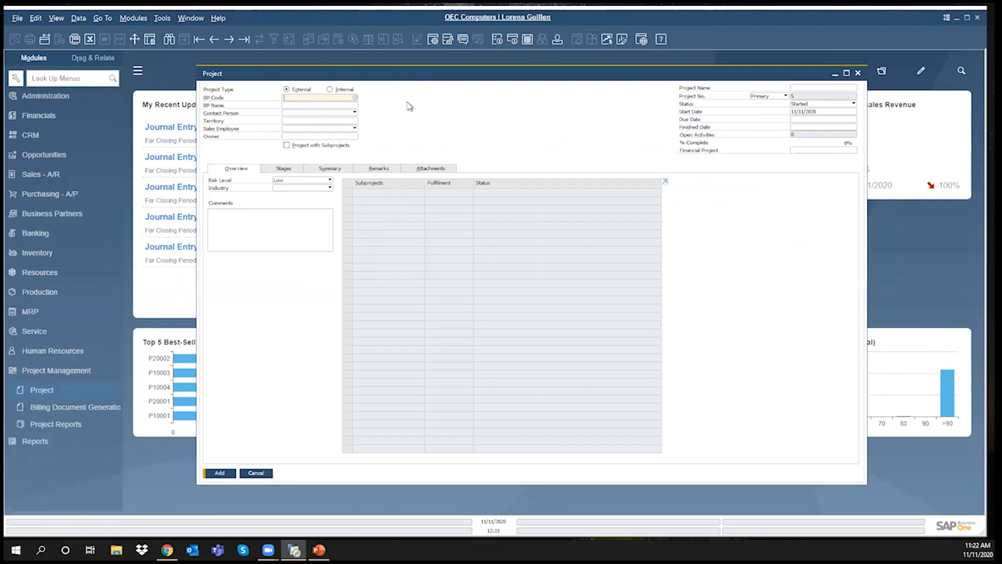
click(212, 40)
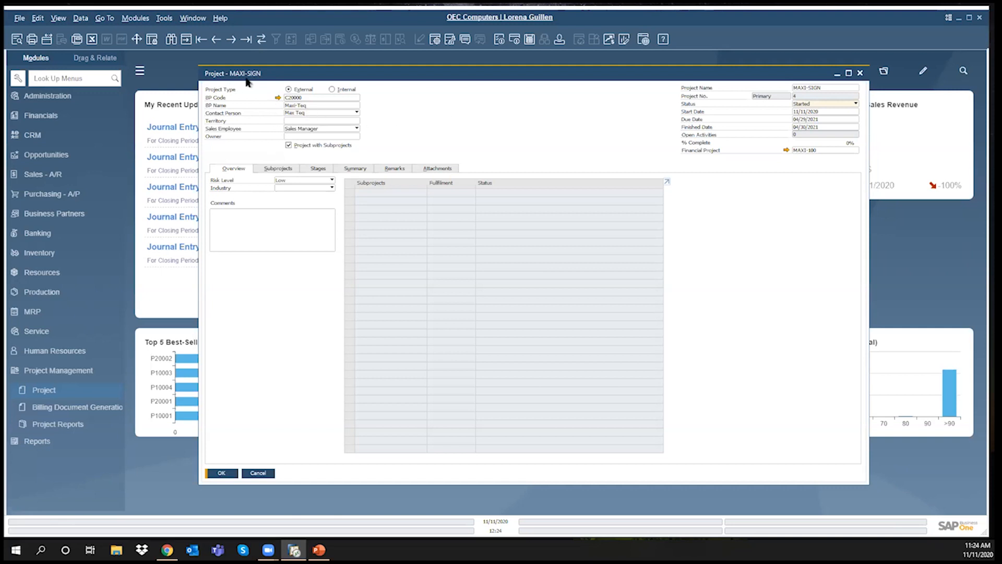
Review the MAXI-SIGN header: business partner code, owner, project name, status options and start, due and finished dates, keeping the status Started.
double_click(306, 98)
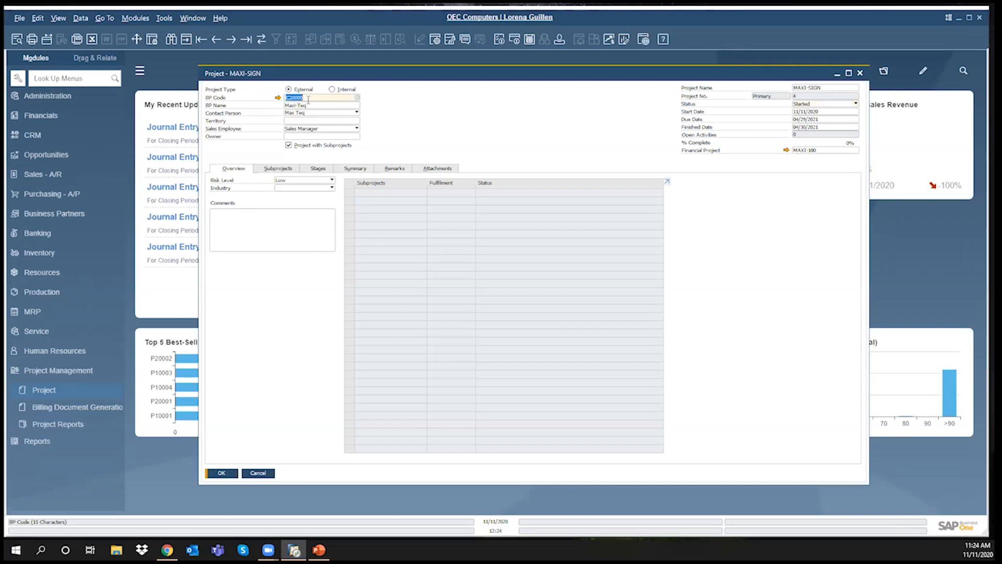
click(310, 136)
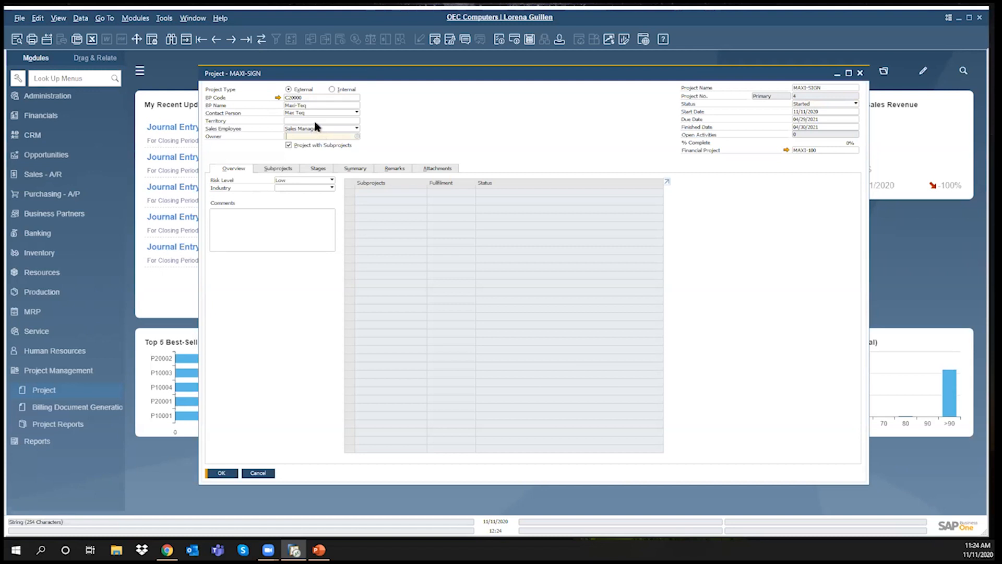
click(835, 90)
click(856, 104)
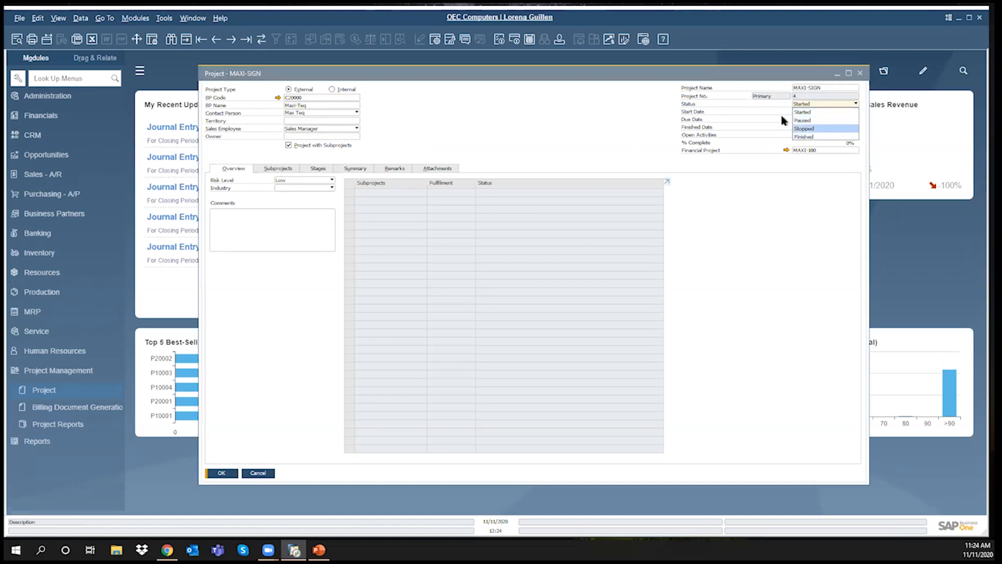
click(817, 112)
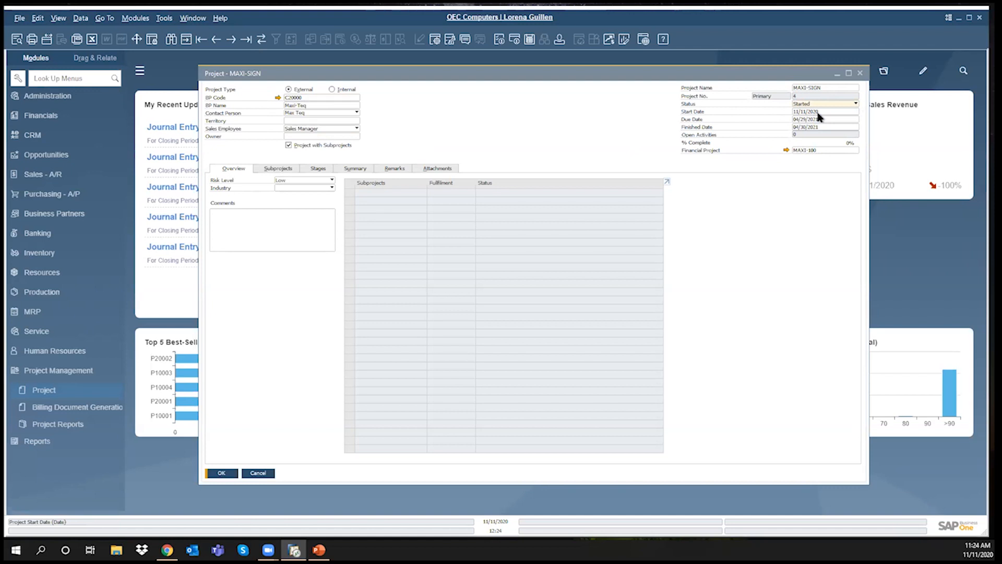
click(824, 111)
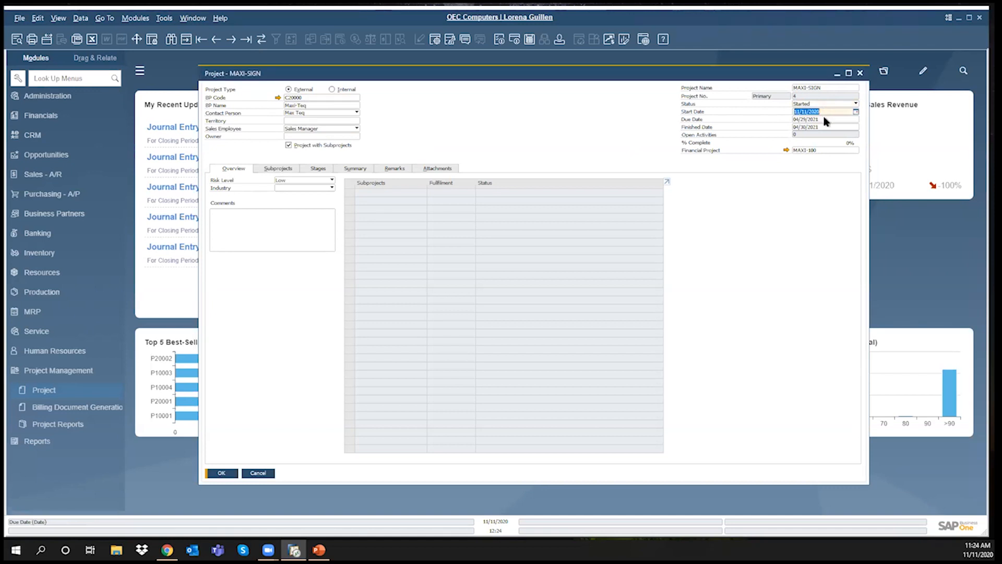
click(823, 119)
click(825, 126)
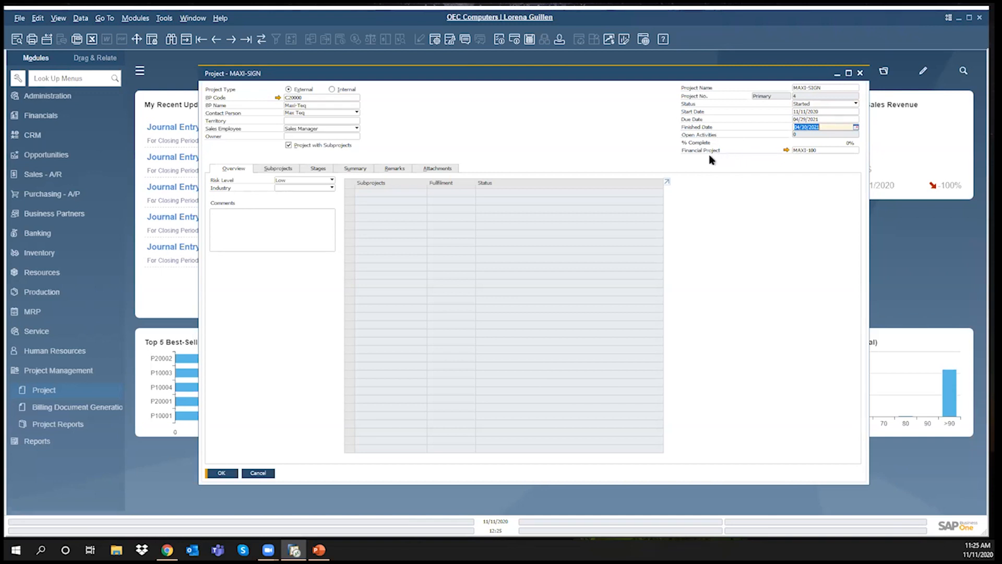
Choose MAXI-100 from the list of projects as the financial project.
click(820, 151)
click(856, 151)
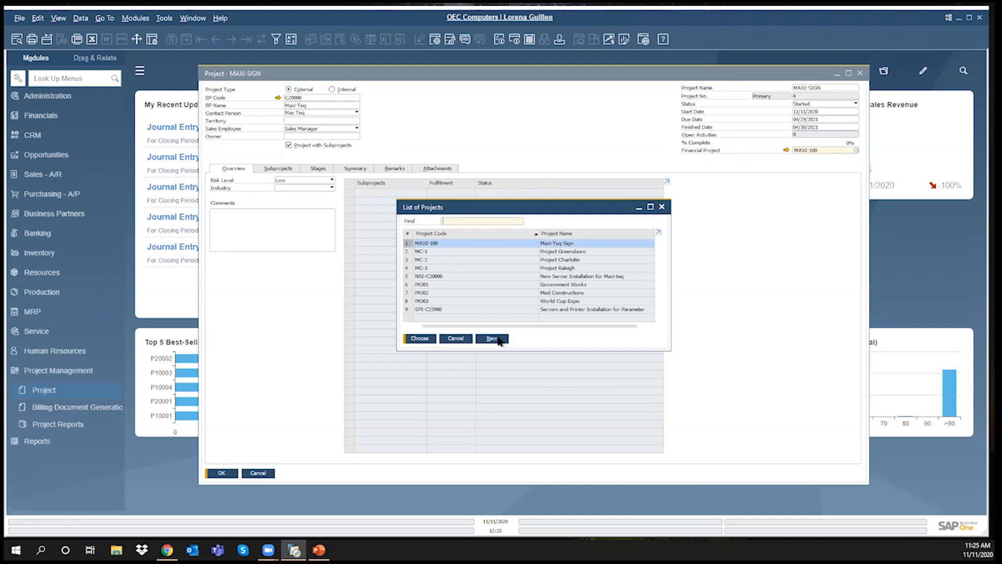
double_click(503, 245)
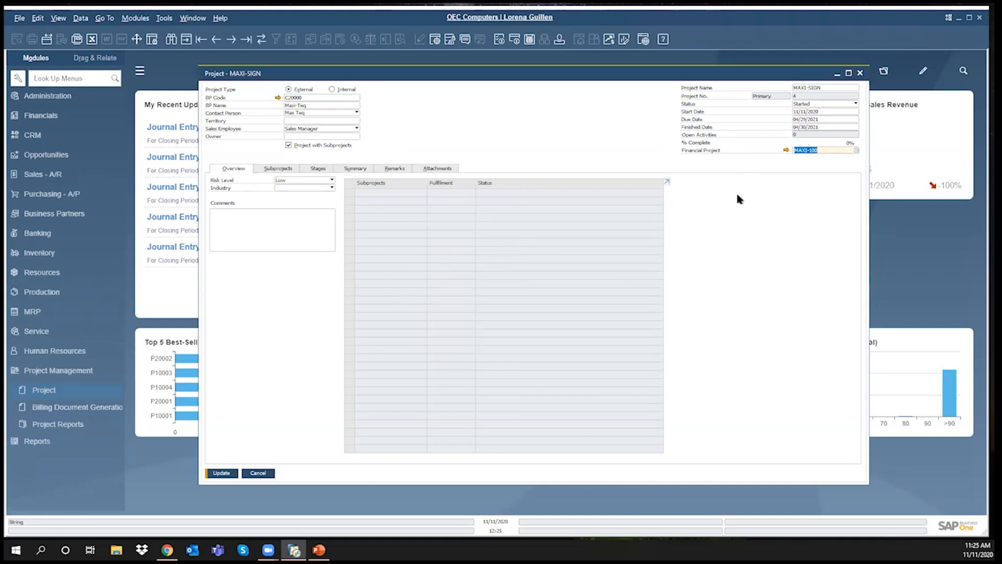
Open the linked financial project's setup, examine the MAXI-100 row with its validity dates, and close it without changes.
click(786, 150)
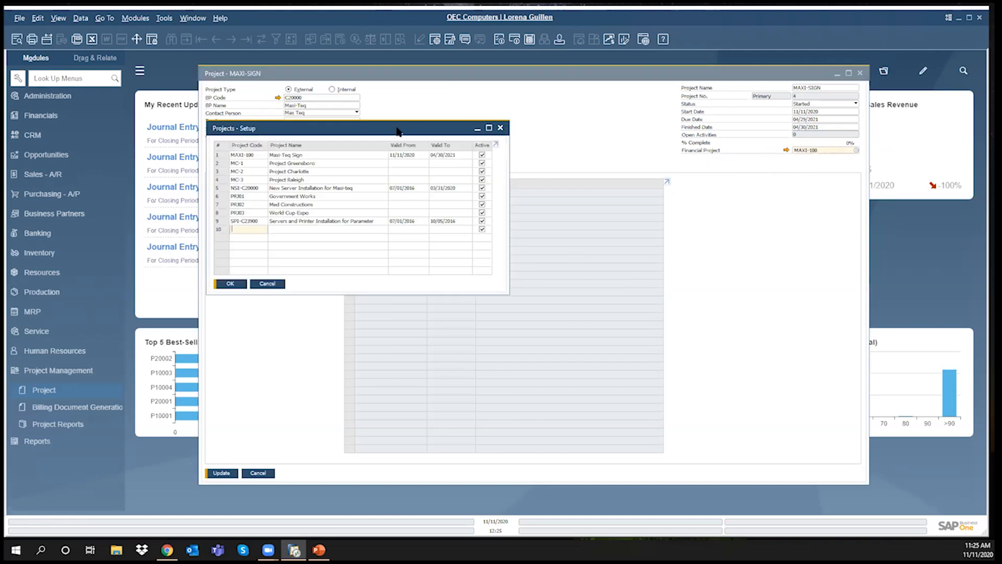
drag(392, 134, 635, 165)
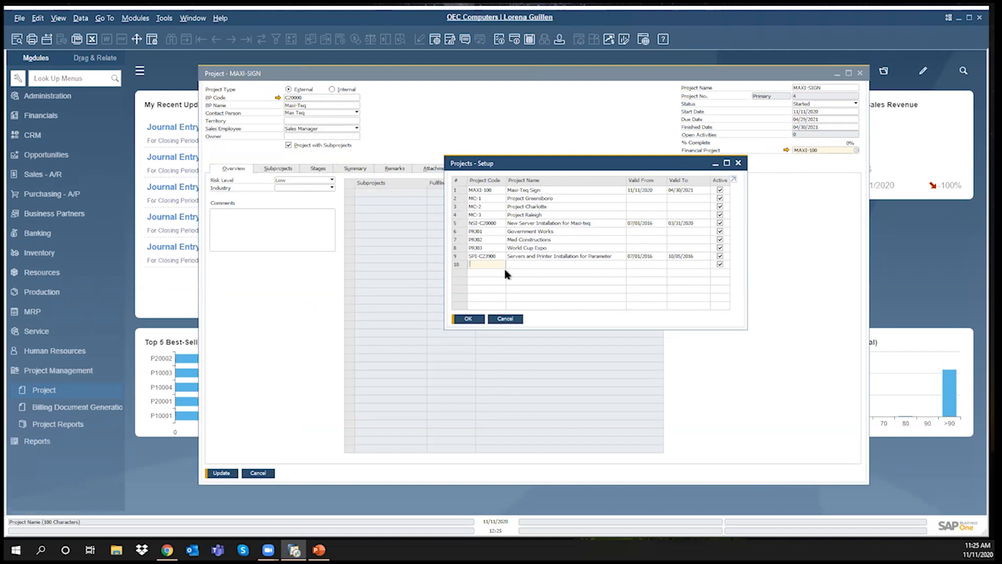
click(457, 190)
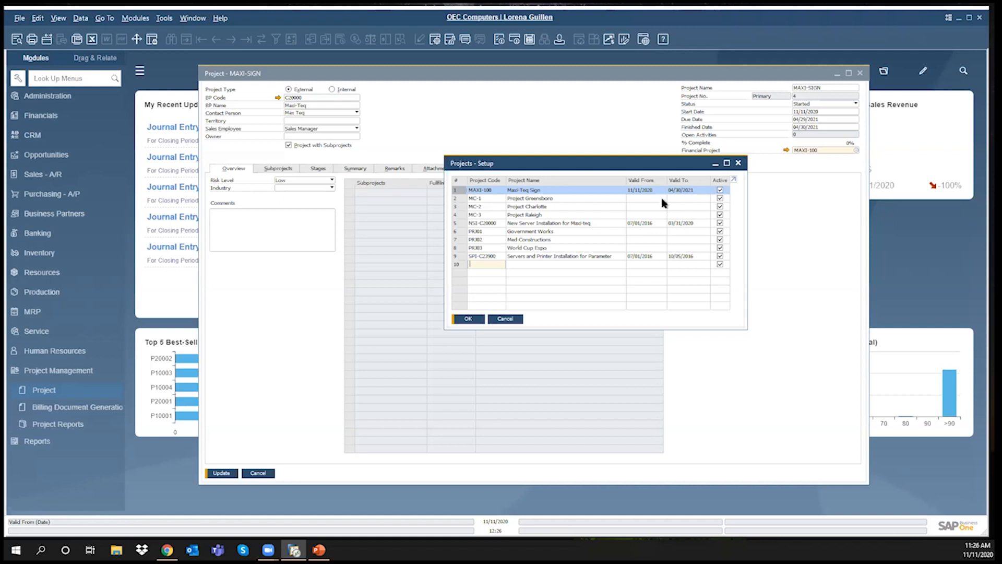
click(509, 321)
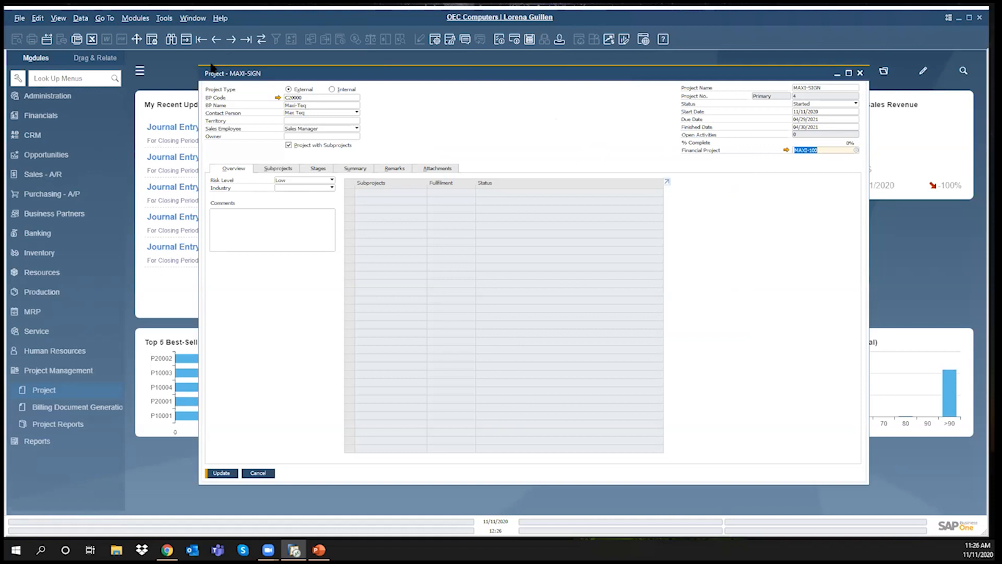
Check what the Project with Subprojects option adds, keep it enabled, and update the project.
click(298, 146)
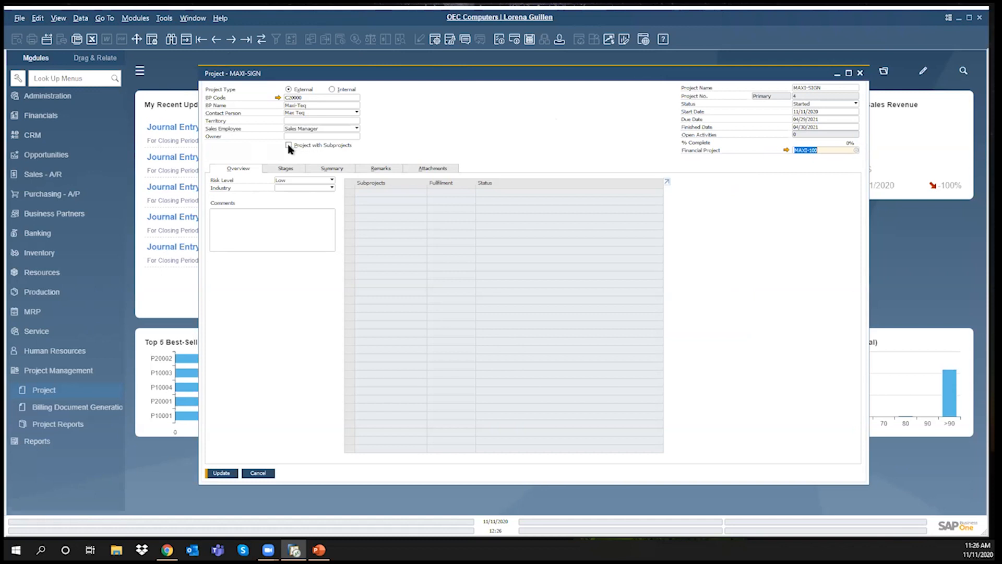
click(289, 145)
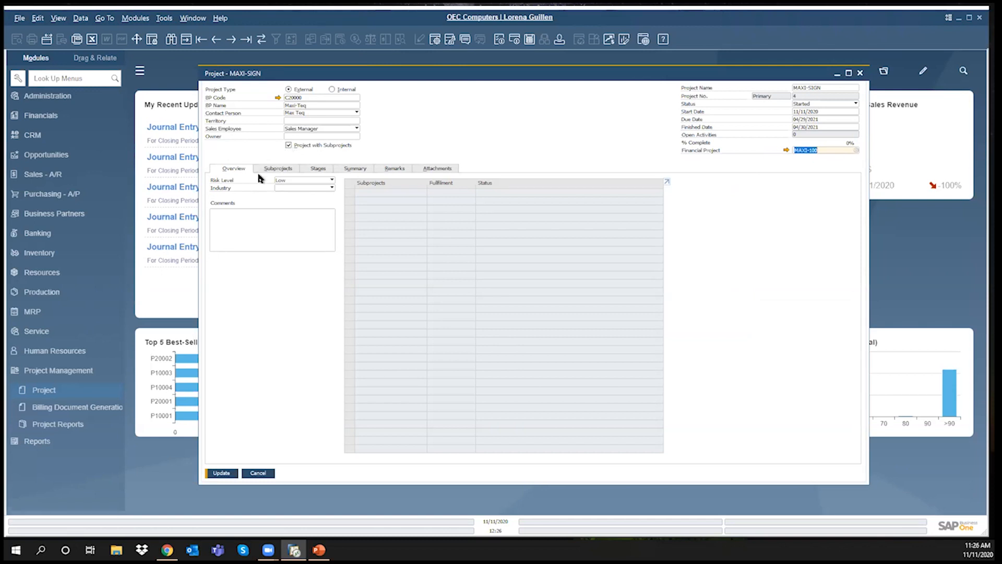
click(273, 168)
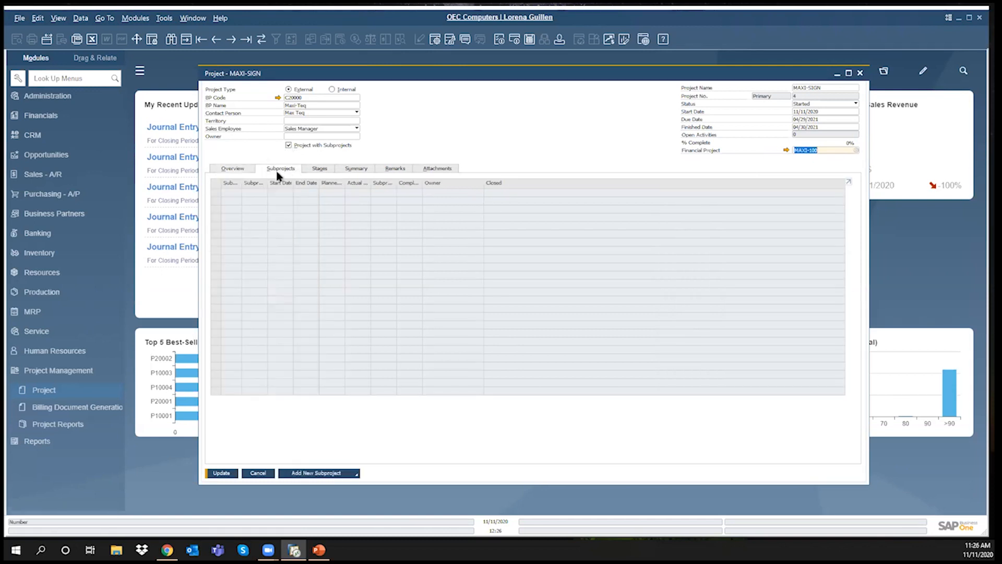
click(240, 170)
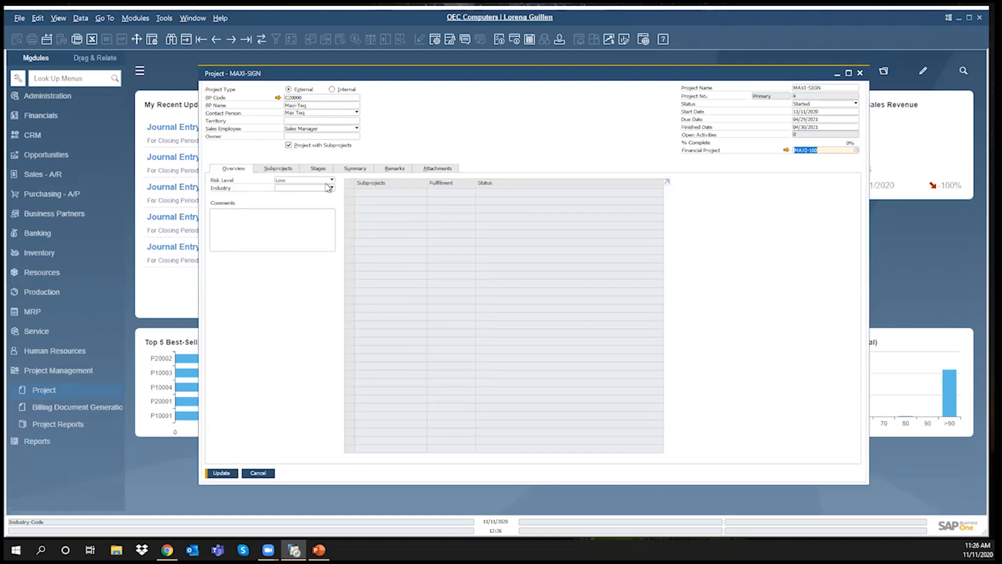
click(255, 470)
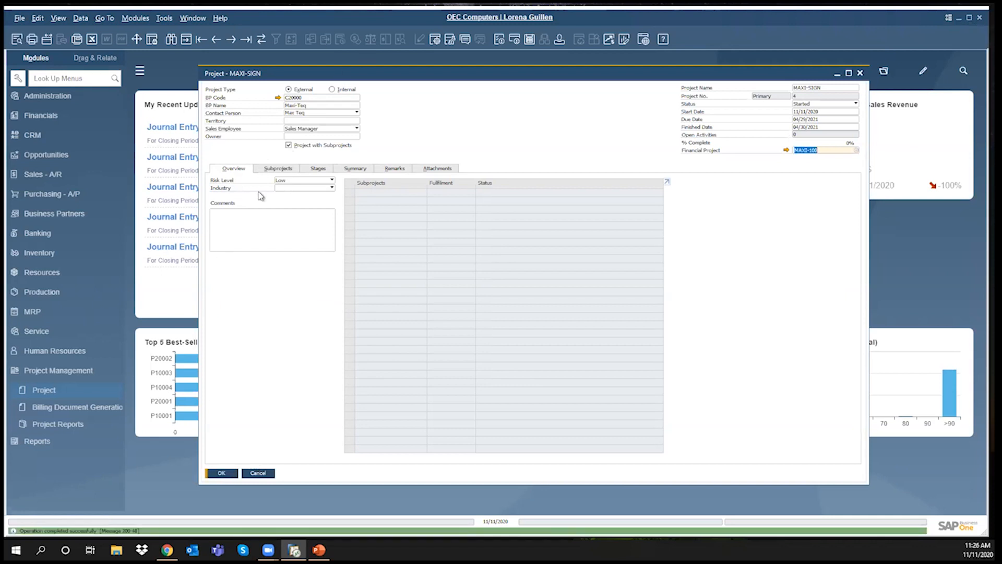
Review the overview's risk level and industry options and its comments field, keeping the risk level Low.
click(280, 182)
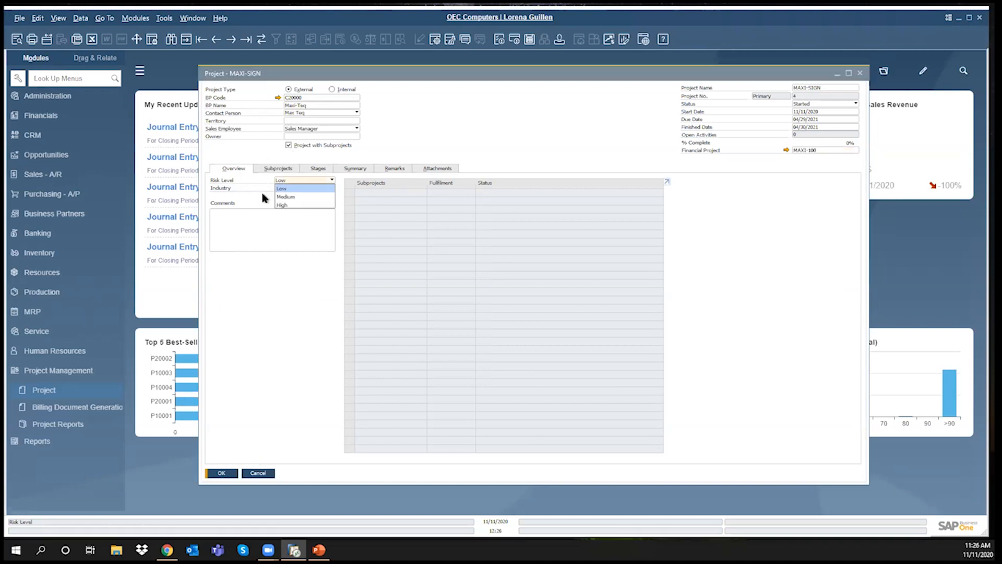
click(280, 187)
click(319, 188)
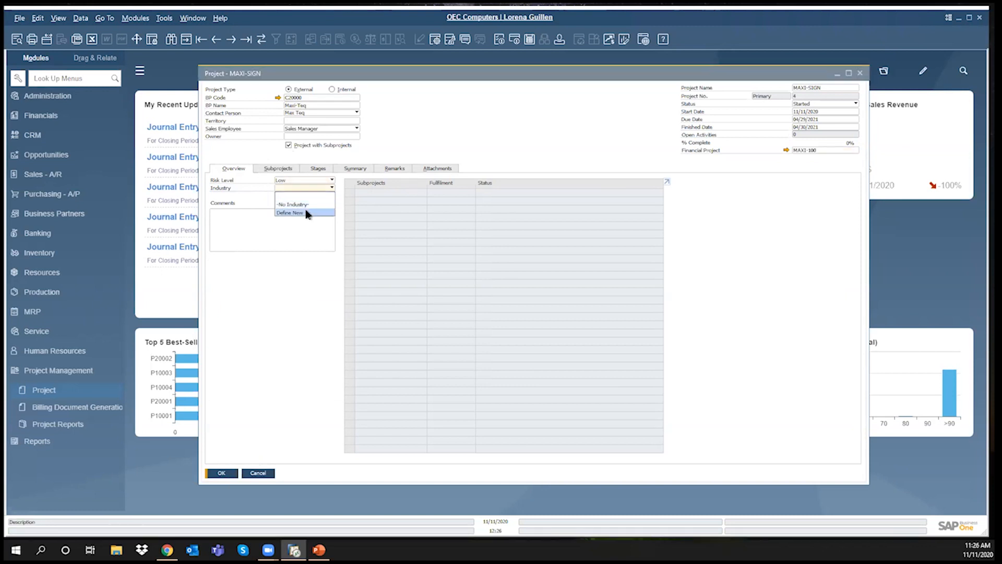
click(254, 196)
click(240, 219)
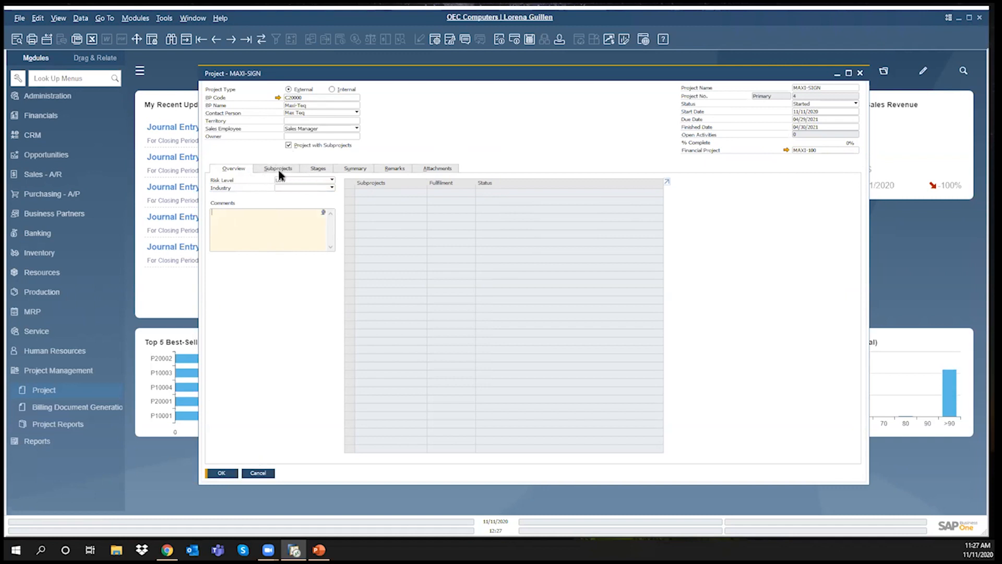
Open the project's stages and examine the stage options available for the first row.
click(314, 169)
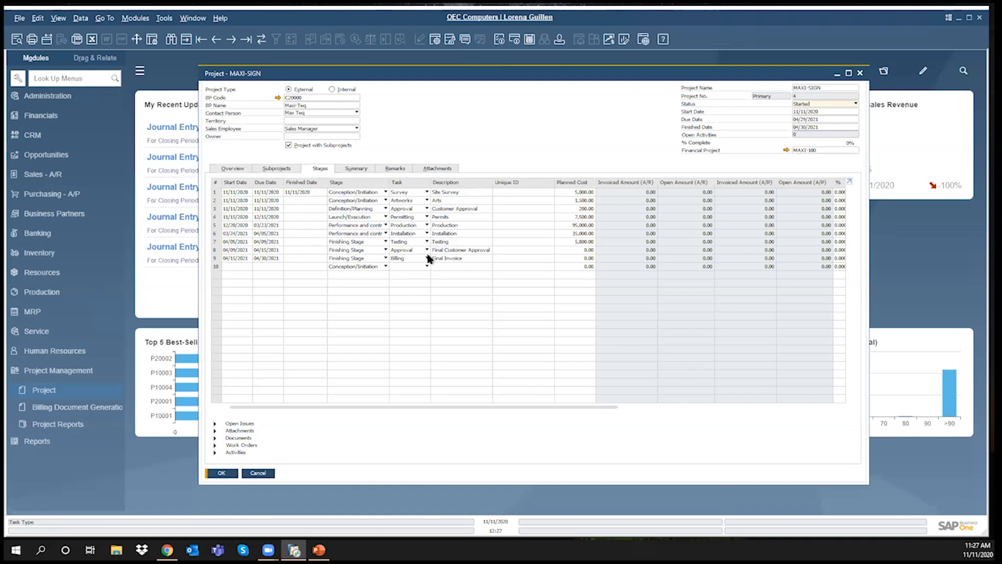
click(378, 194)
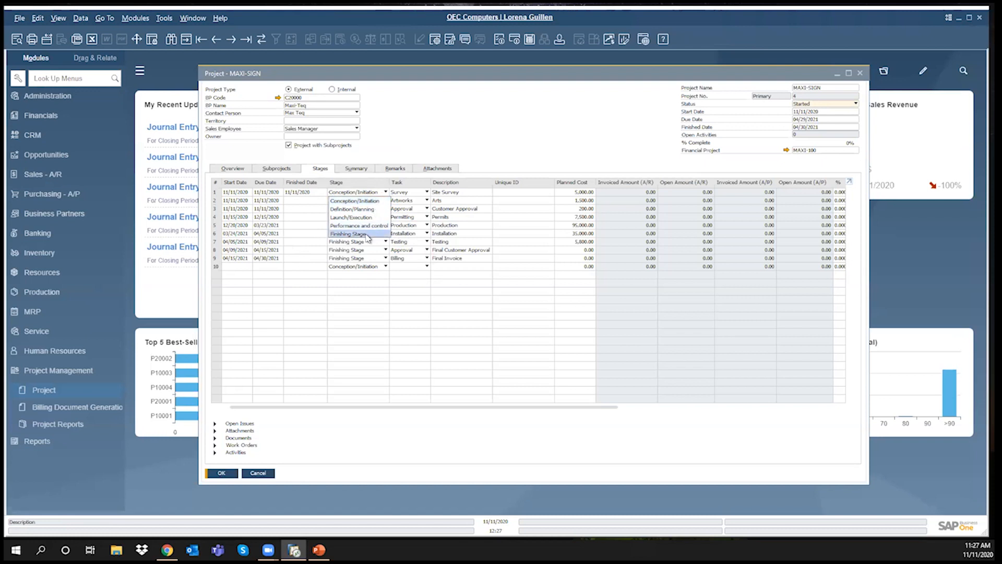
click(372, 187)
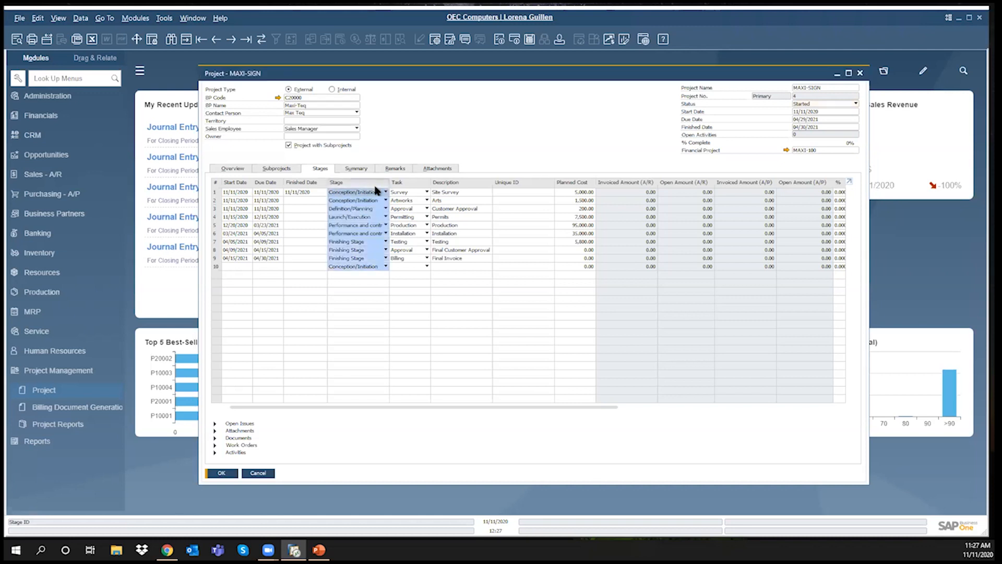
Examine the task options for the first stage, open the task setup through Define New, and cancel it without changes.
click(414, 193)
click(412, 197)
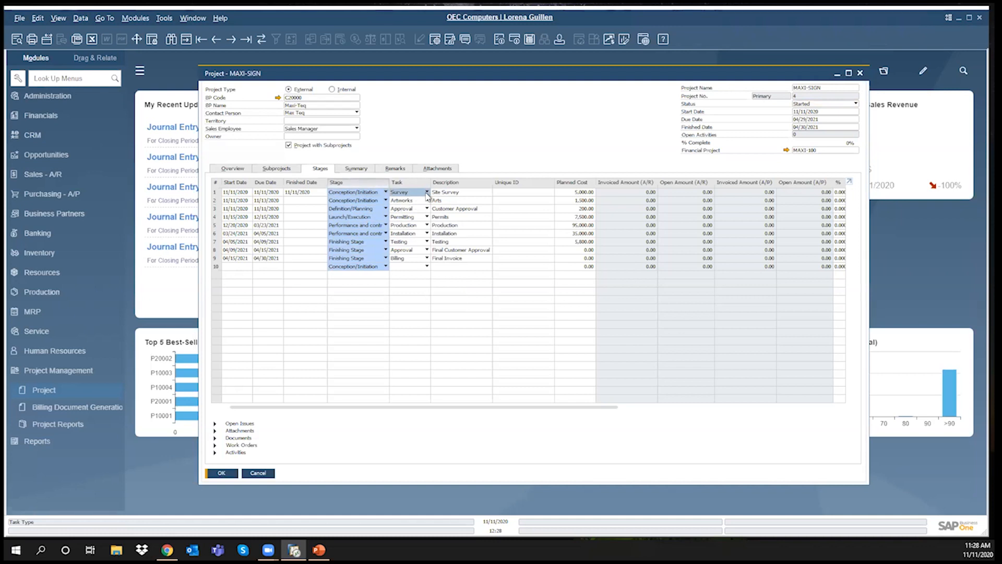
click(427, 192)
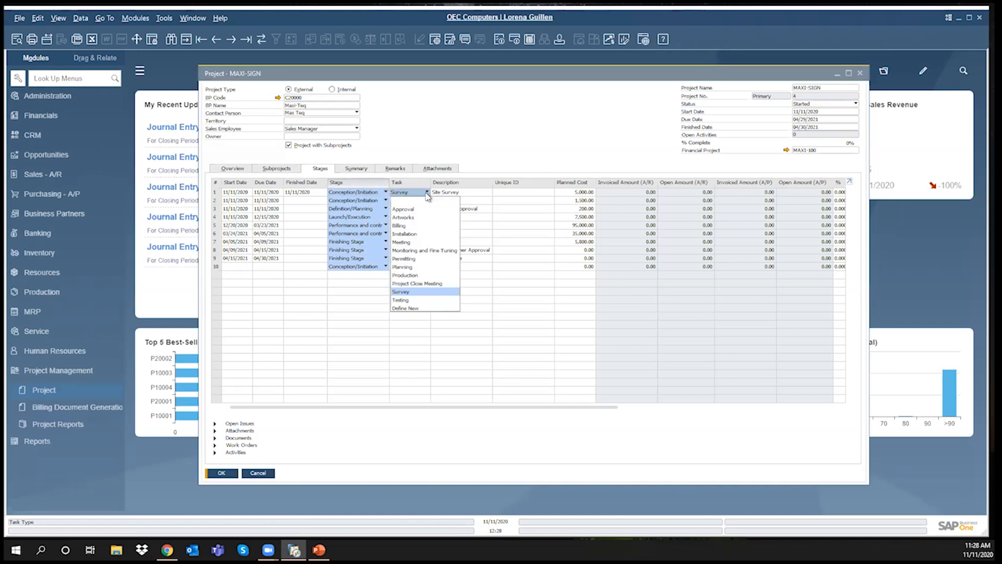
click(412, 308)
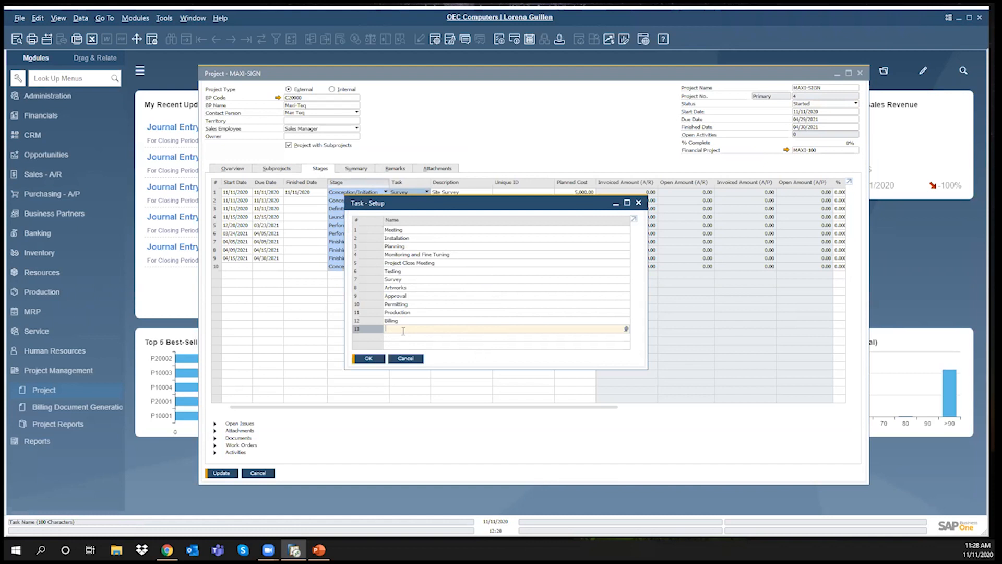
click(415, 358)
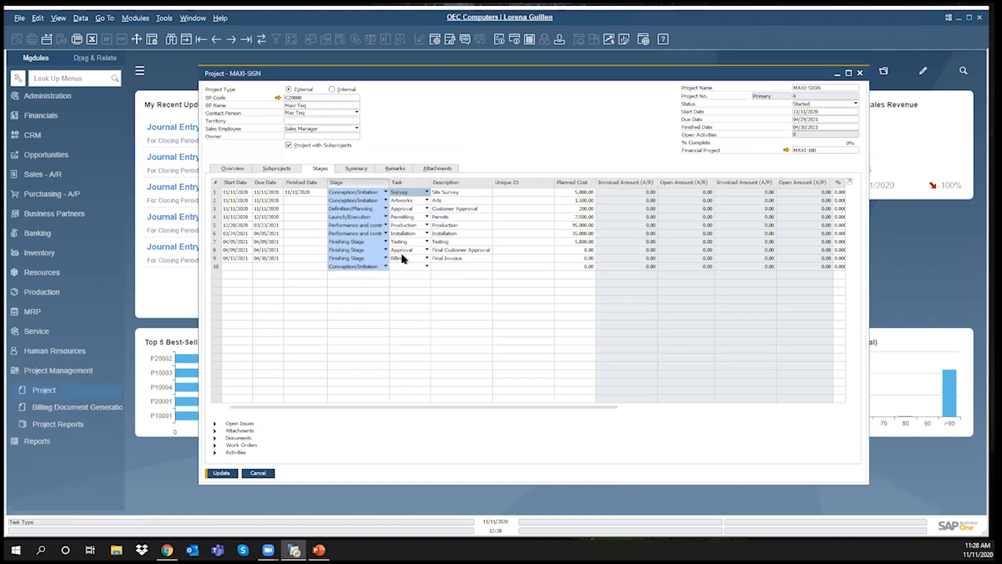
Review the first stage's Description, Unique ID and Planned Cost fields without changing them.
click(461, 193)
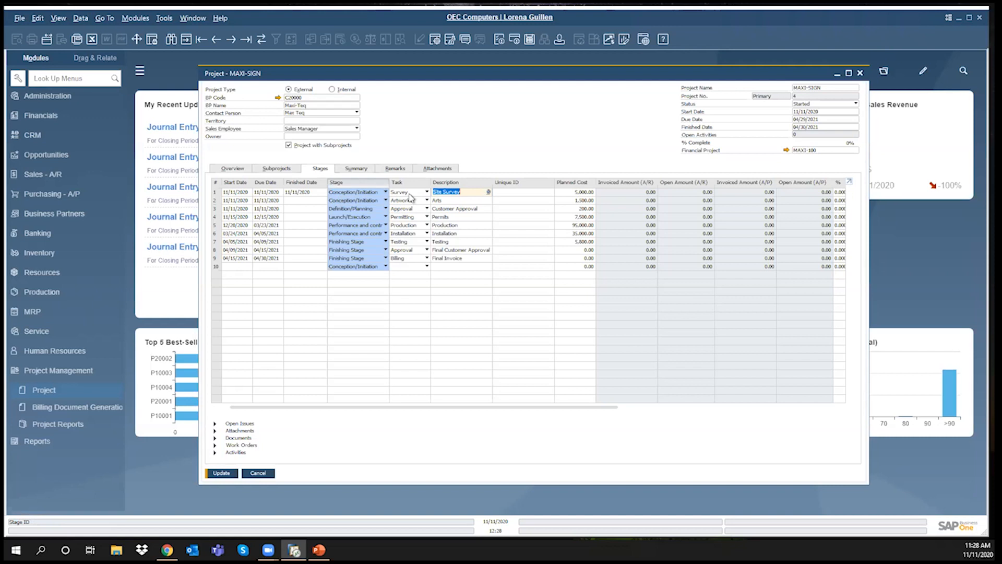
click(494, 197)
click(527, 192)
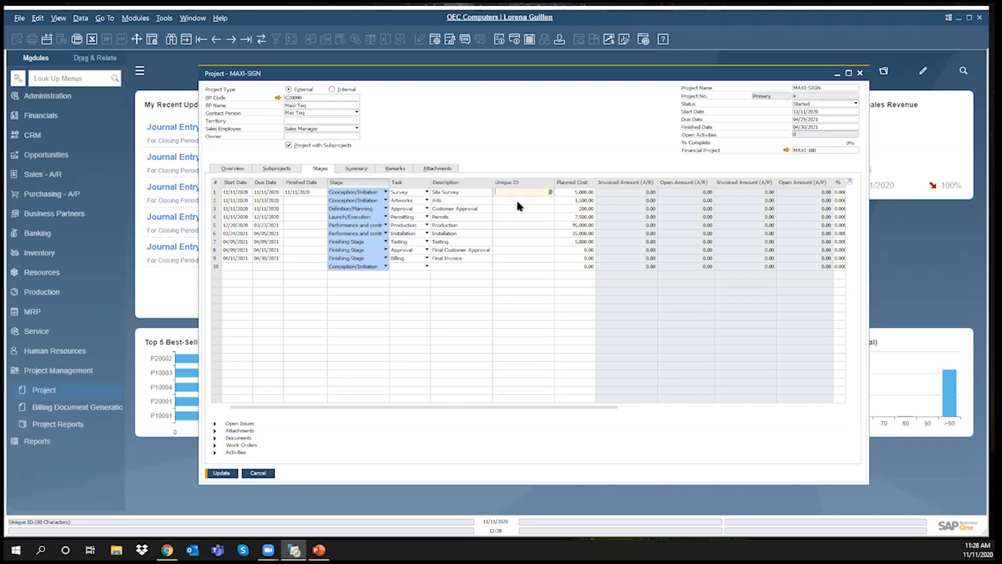
key(Tab)
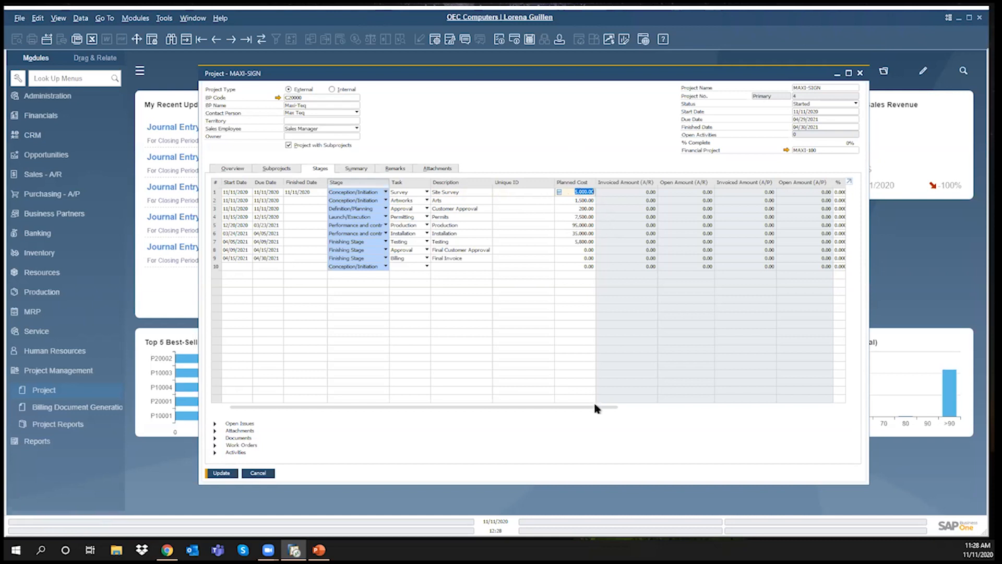
Review the stages' planned costs, check the budget in the project summary, and return to the stages.
drag(596, 407, 640, 410)
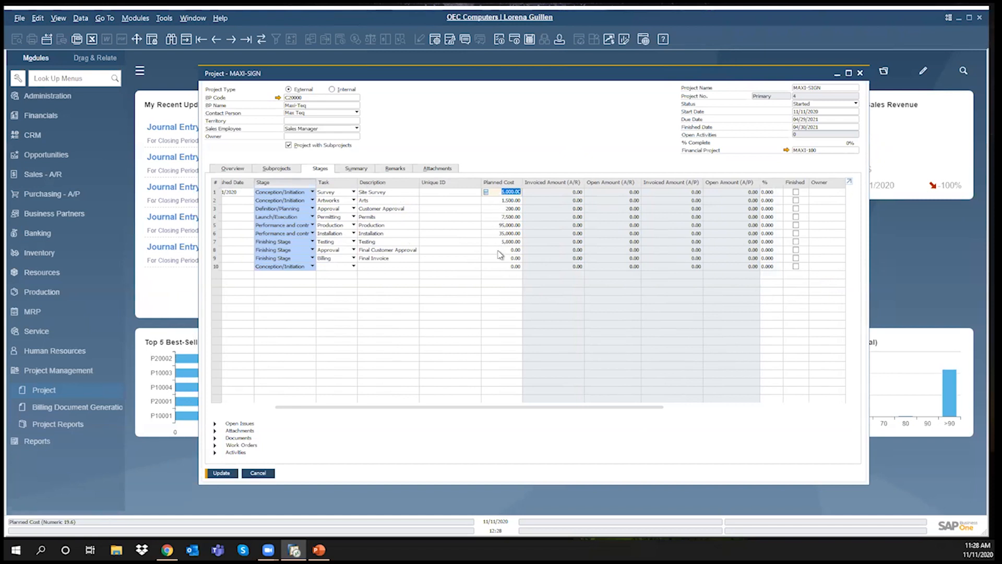
click(356, 170)
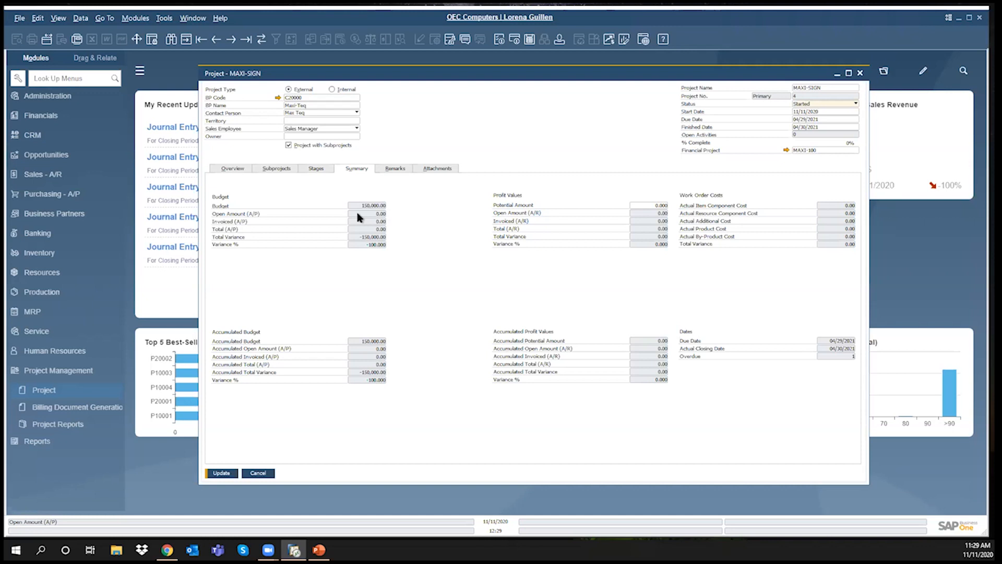
click(316, 168)
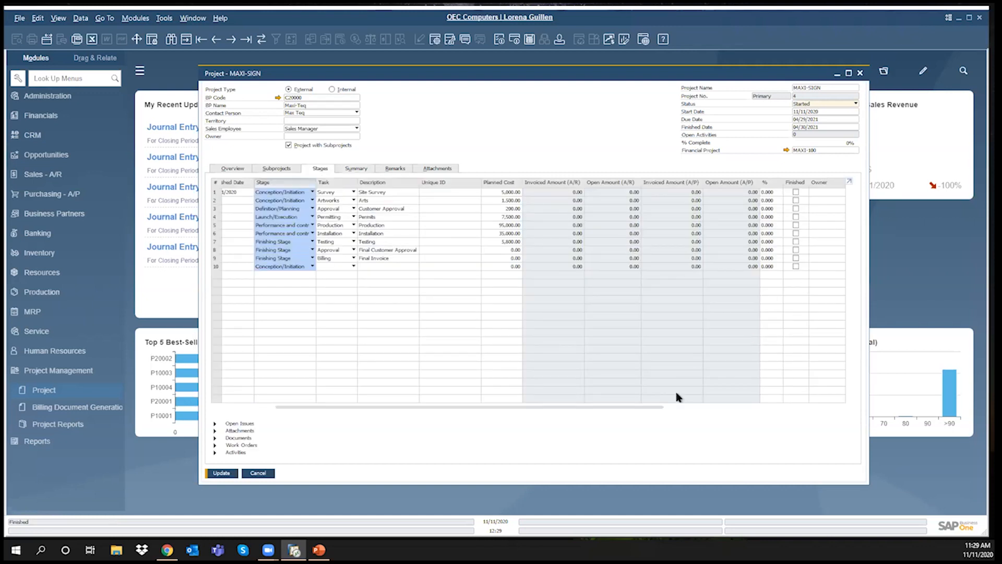
Set the contribution percentage to 1 for the first stage and 10 for the second stage.
drag(641, 408, 745, 419)
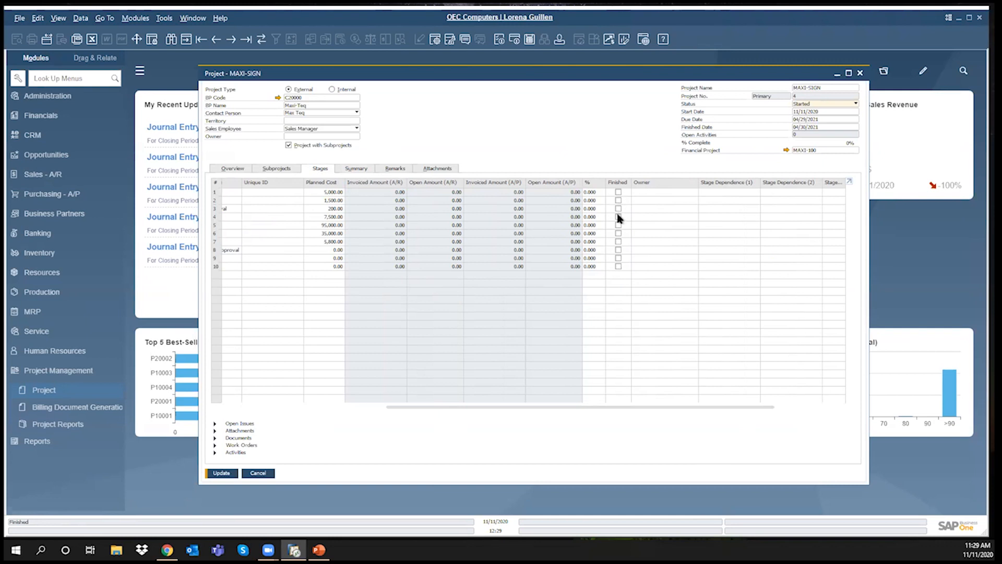
click(592, 192)
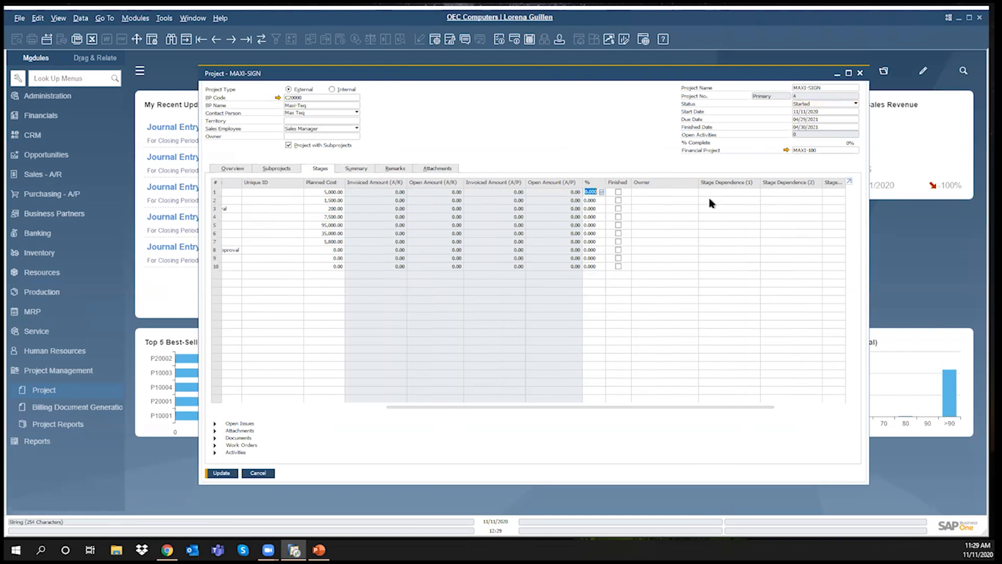
text(1)
key(Down)
text(10)
key(Down)
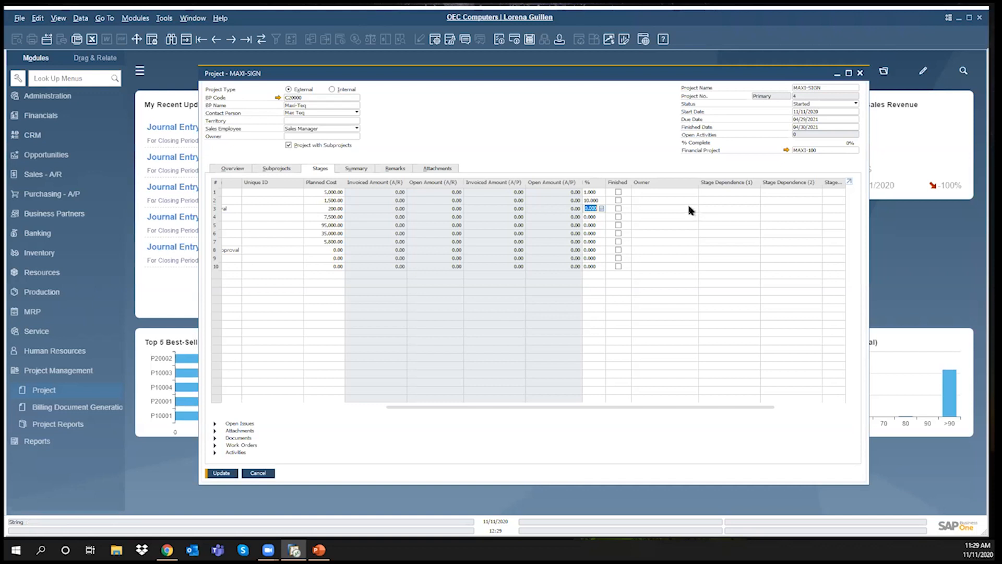
Assign the fourth employee in the employee list as owner of the first stage.
click(682, 193)
click(695, 192)
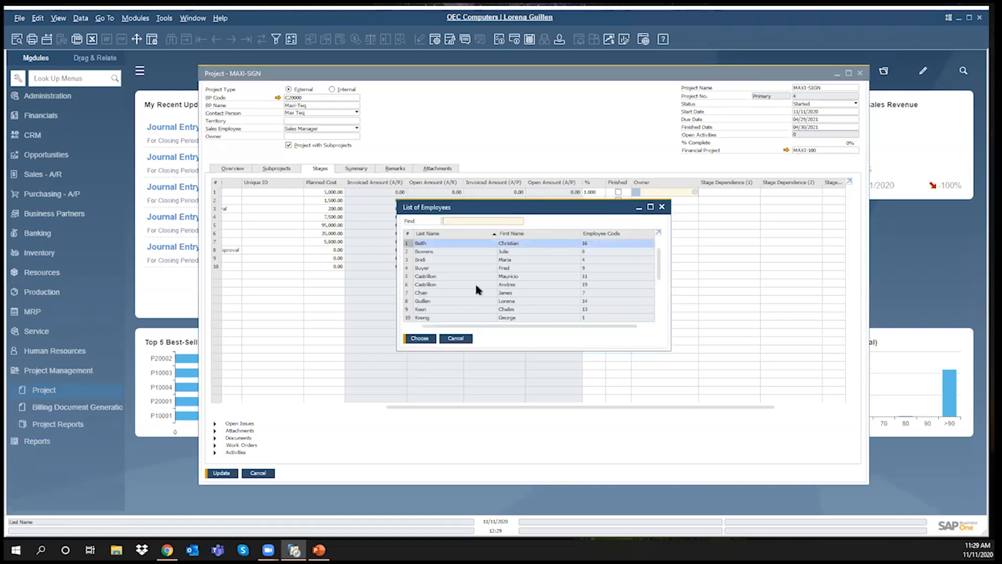
click(458, 268)
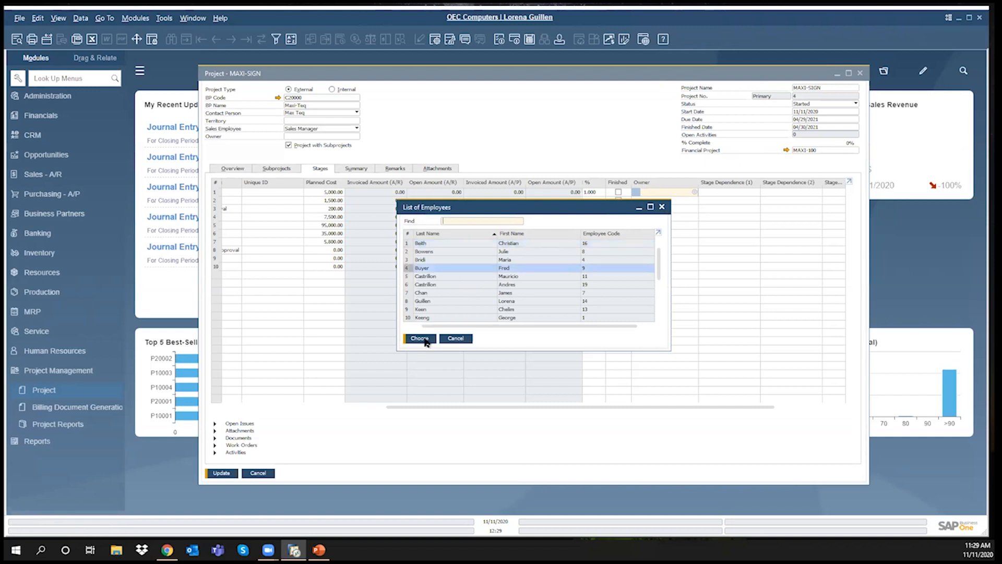
key(Return)
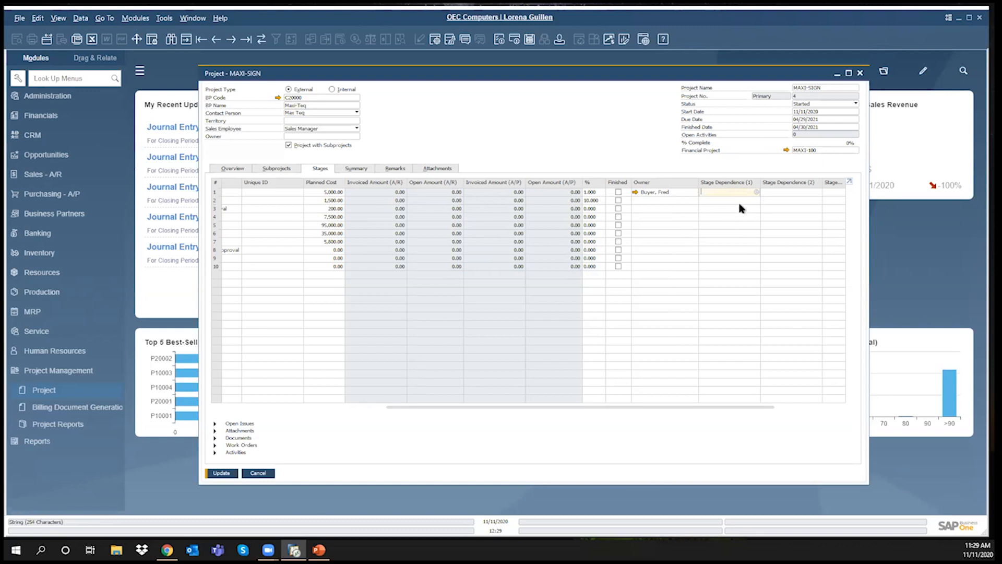
Examine the descriptions of the stages from Site Survey through Production and the order in which they follow each other.
drag(621, 408, 434, 404)
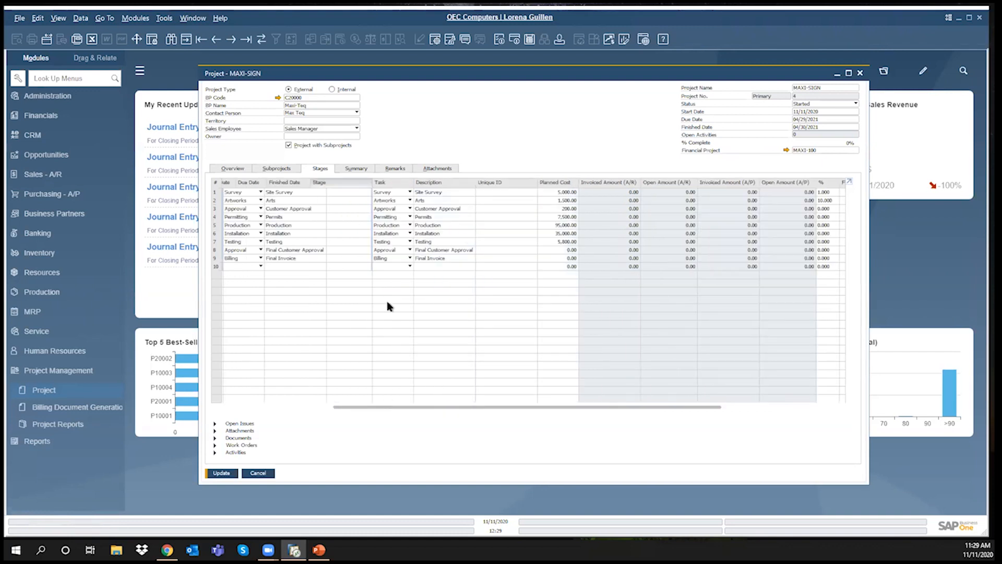
click(368, 183)
click(454, 200)
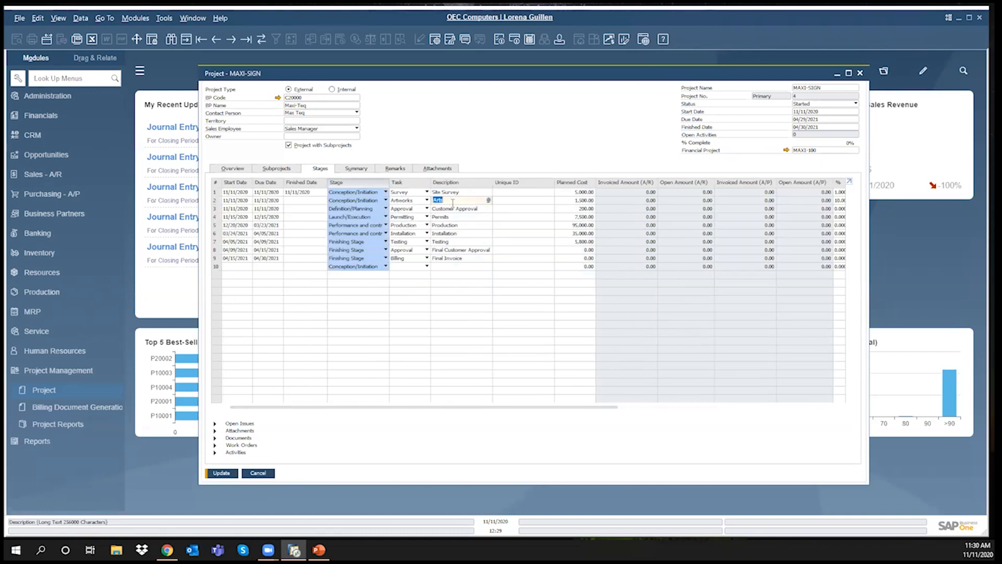
click(458, 193)
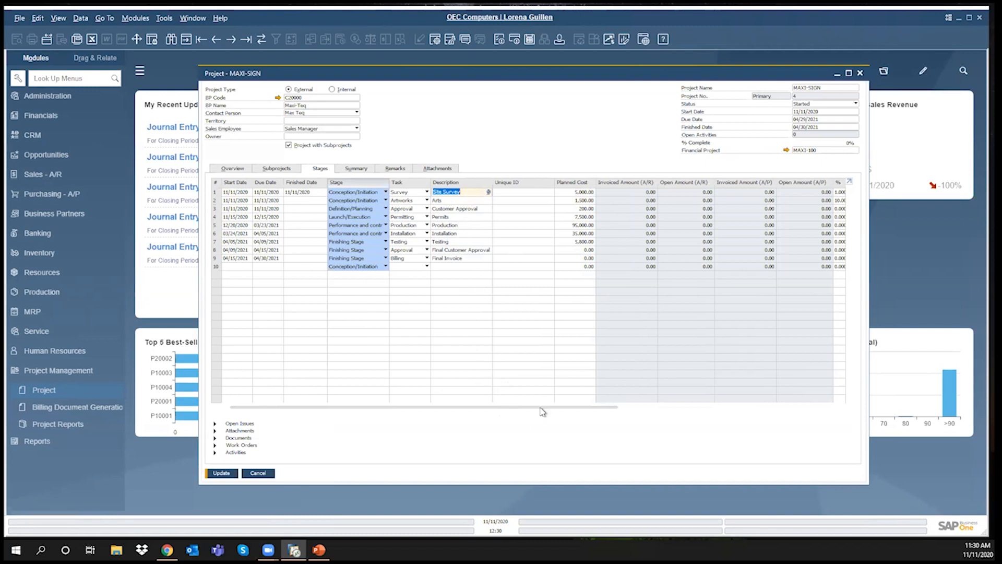
drag(540, 407, 543, 406)
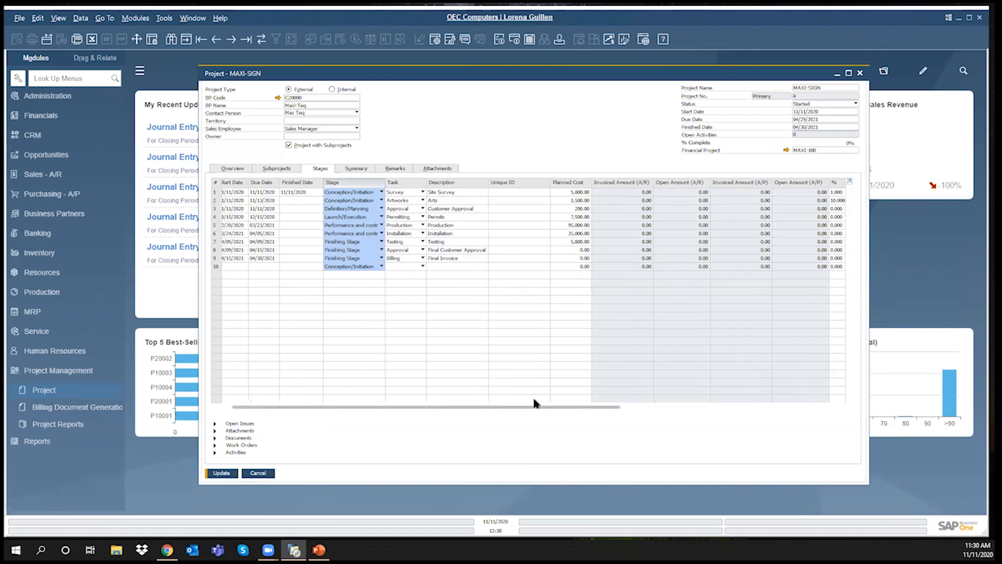
click(452, 208)
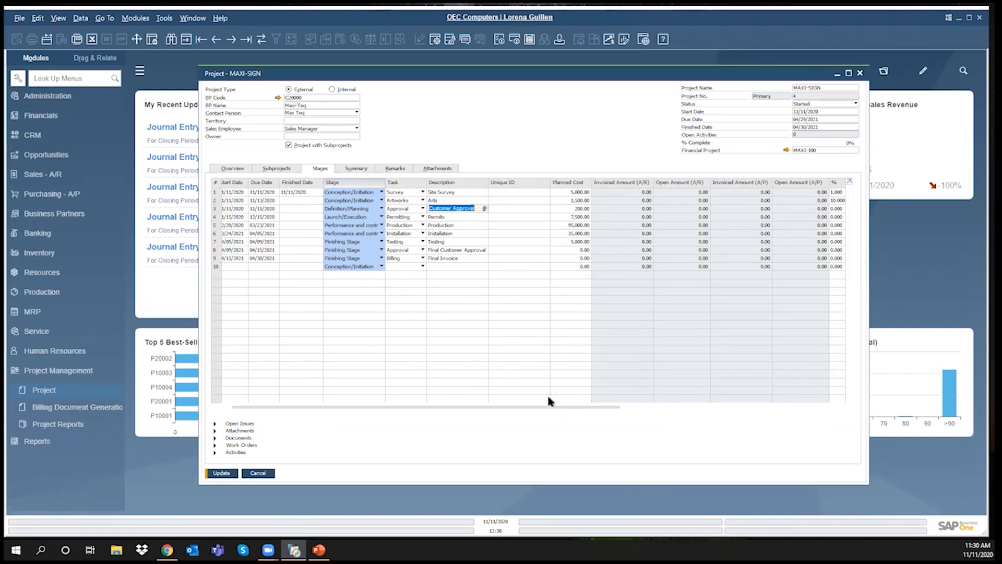
click(447, 200)
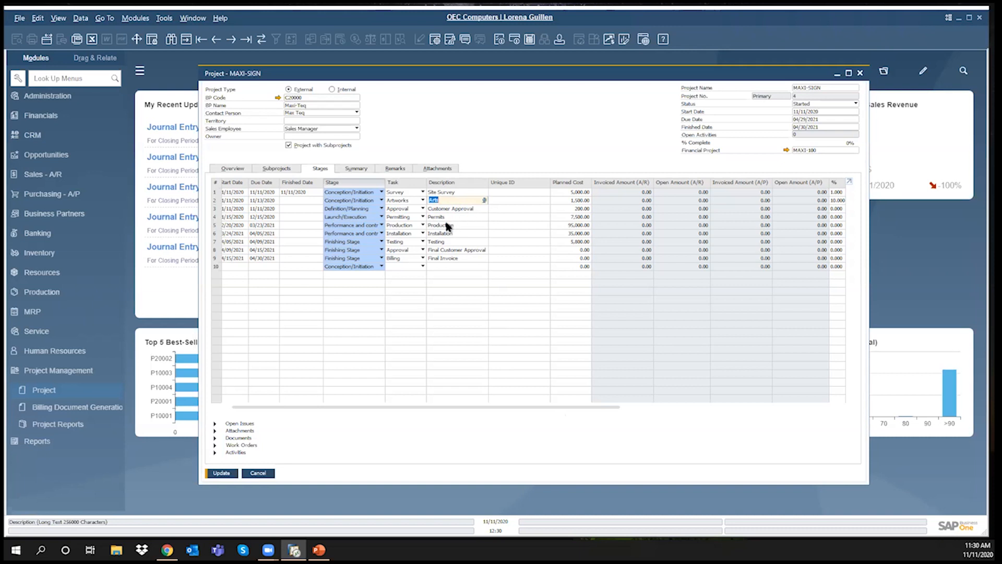
click(446, 217)
click(459, 227)
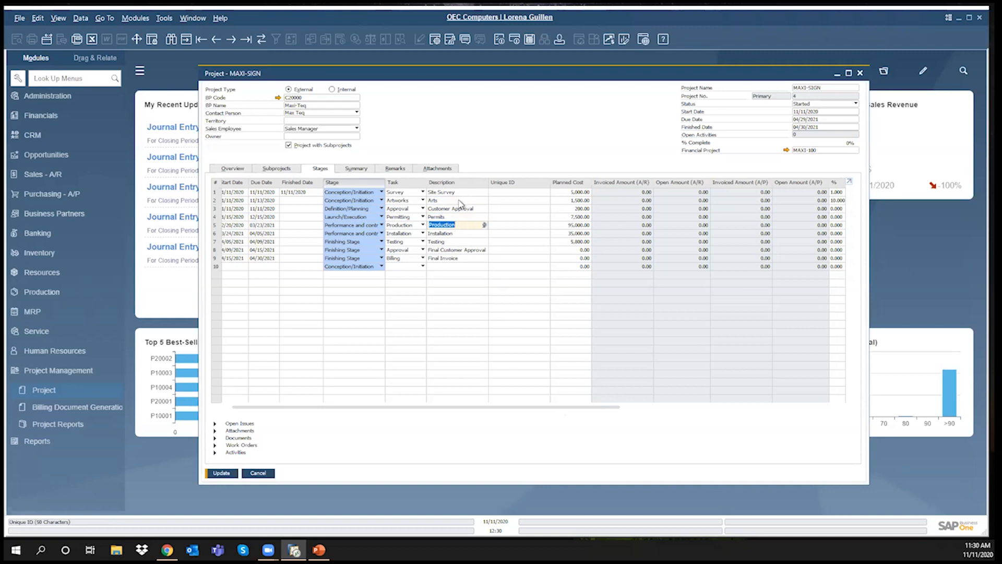
Look at the stage dependence columns, mark the first stage as finished, and update the project.
drag(615, 412, 845, 408)
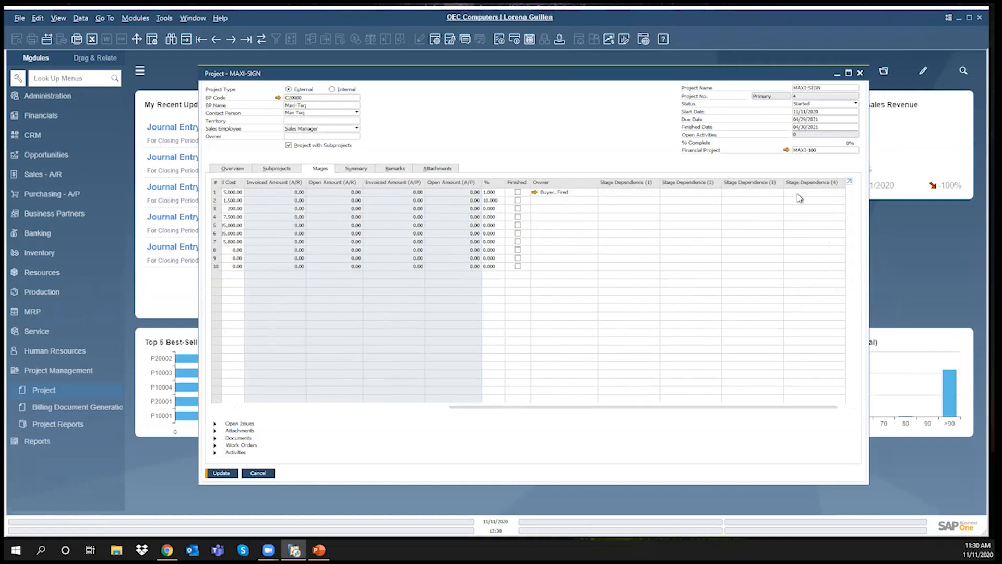
click(635, 199)
click(520, 193)
click(364, 406)
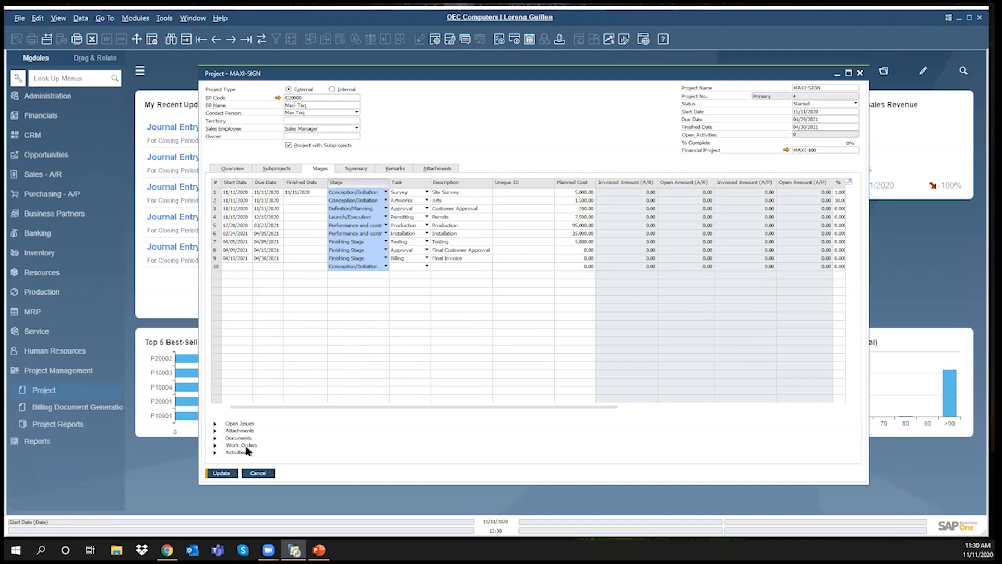
click(224, 474)
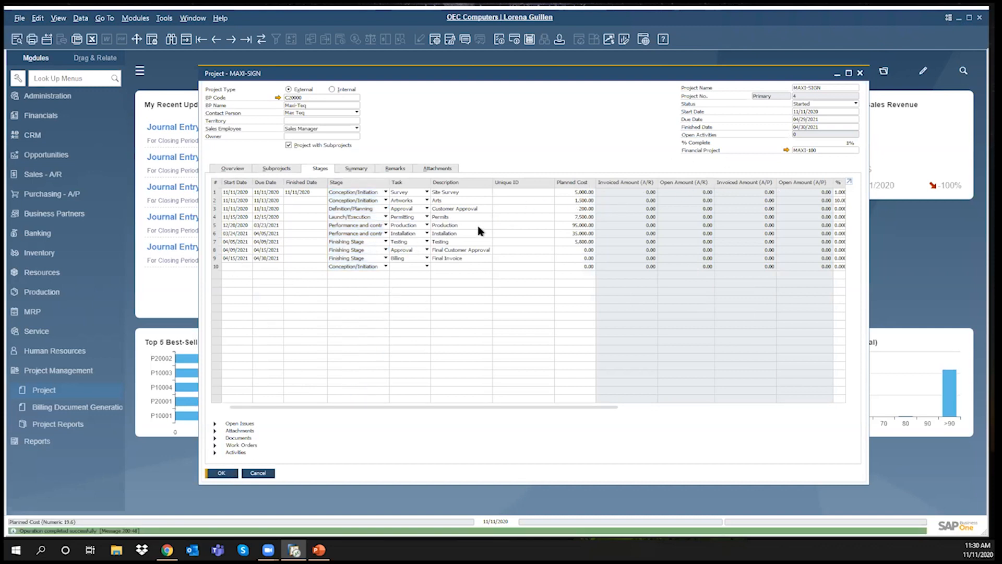
Compare the finished first stage's contribution percentage with the project's % Complete in the header.
drag(590, 411, 791, 409)
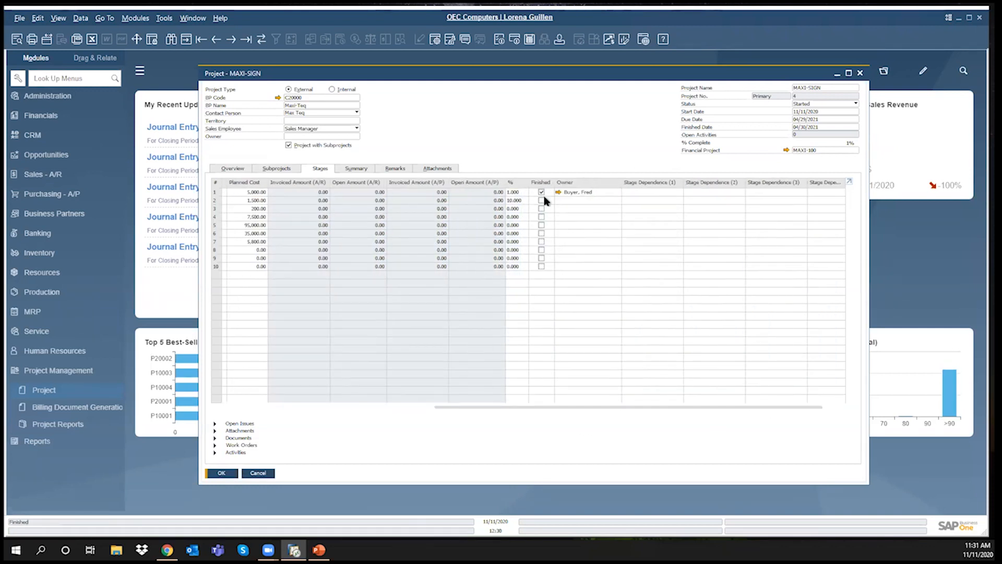
click(513, 193)
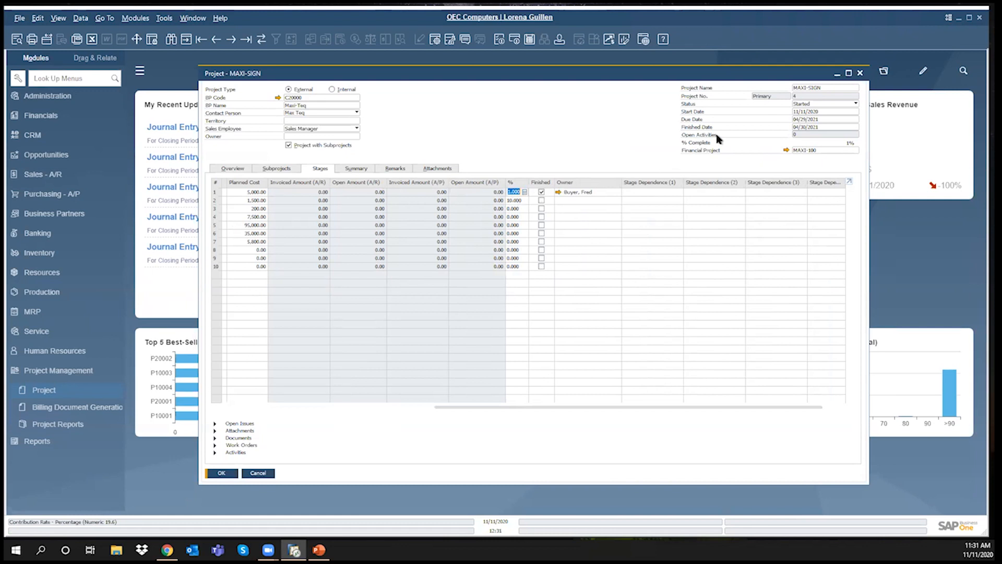
click(836, 145)
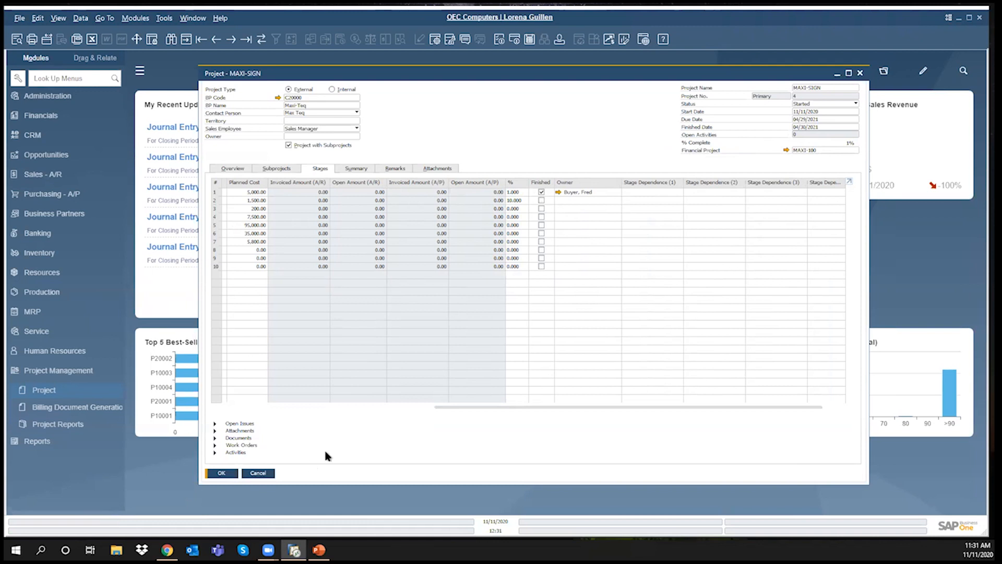
Review the first stage's finished date, the Final Invoice due date, and the Arts stage's start, due and finished dates.
drag(475, 407, 382, 402)
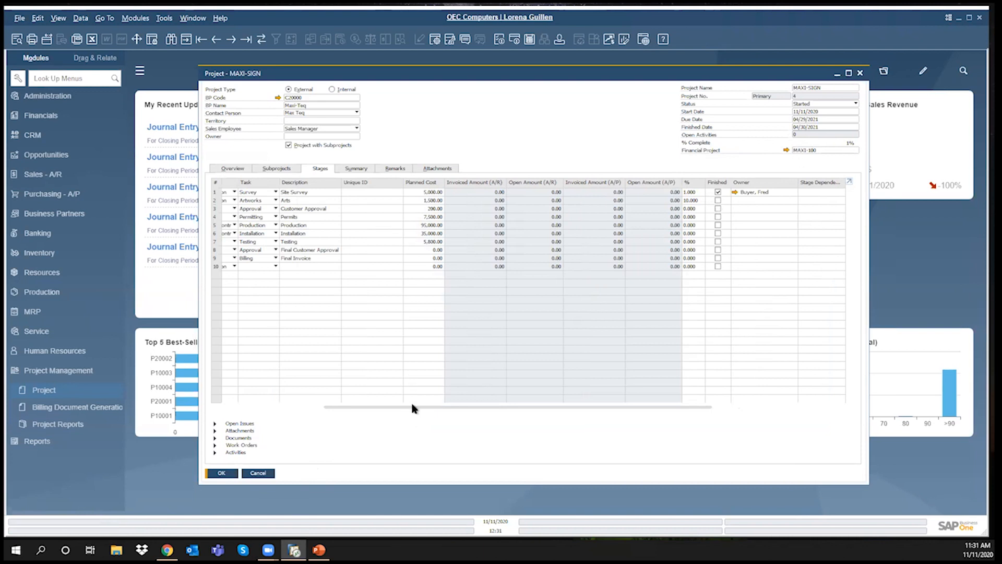
drag(413, 407, 235, 416)
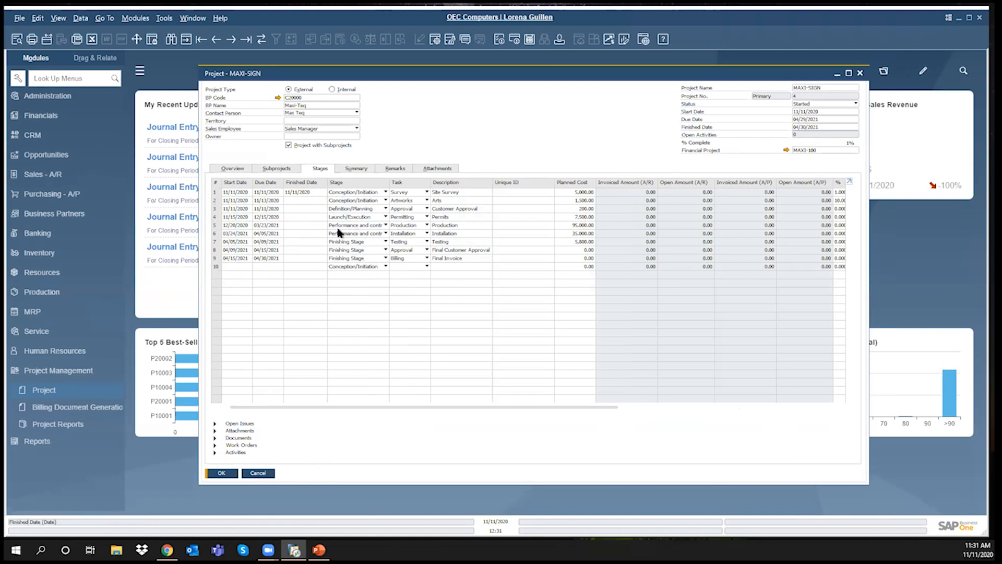
click(307, 192)
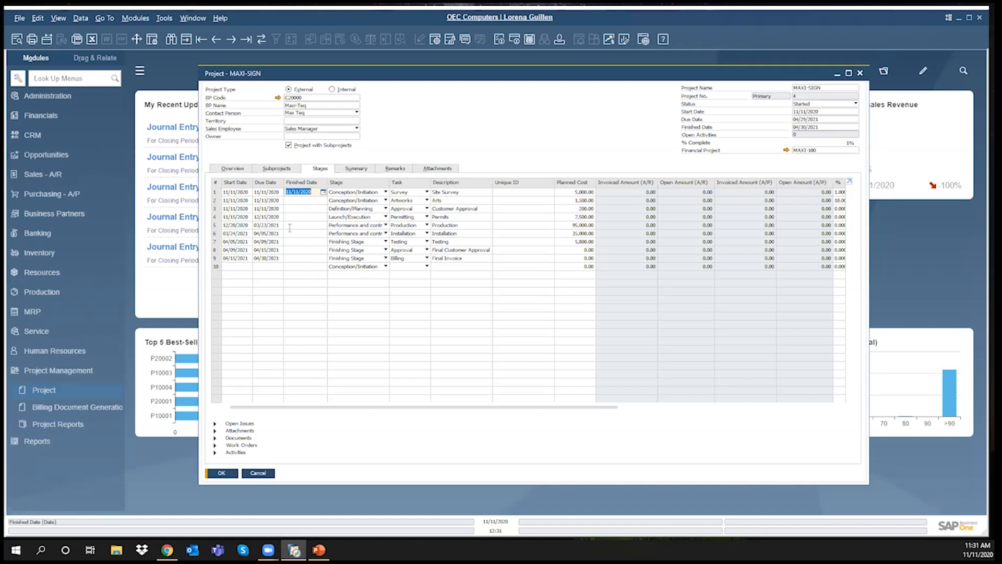
click(275, 258)
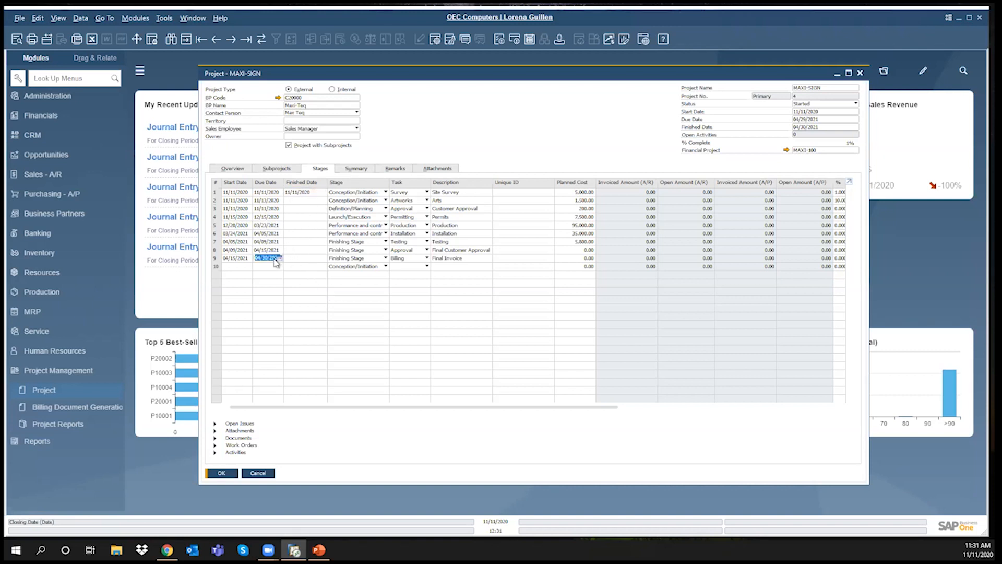
click(232, 201)
click(268, 201)
click(308, 200)
Start a new subproject under MAXI-SIGN and describe it as "Architectual review".
click(271, 170)
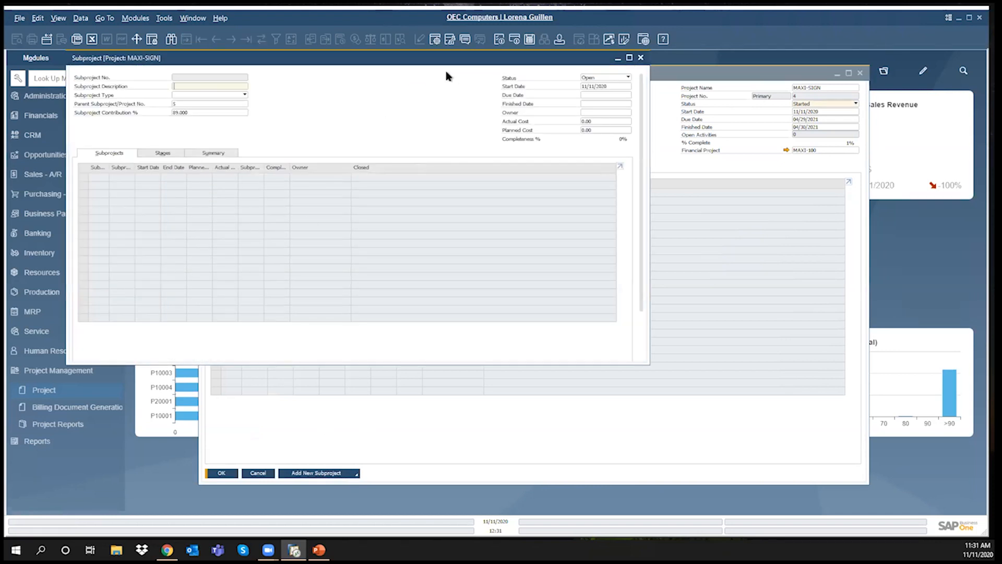
drag(431, 65, 630, 107)
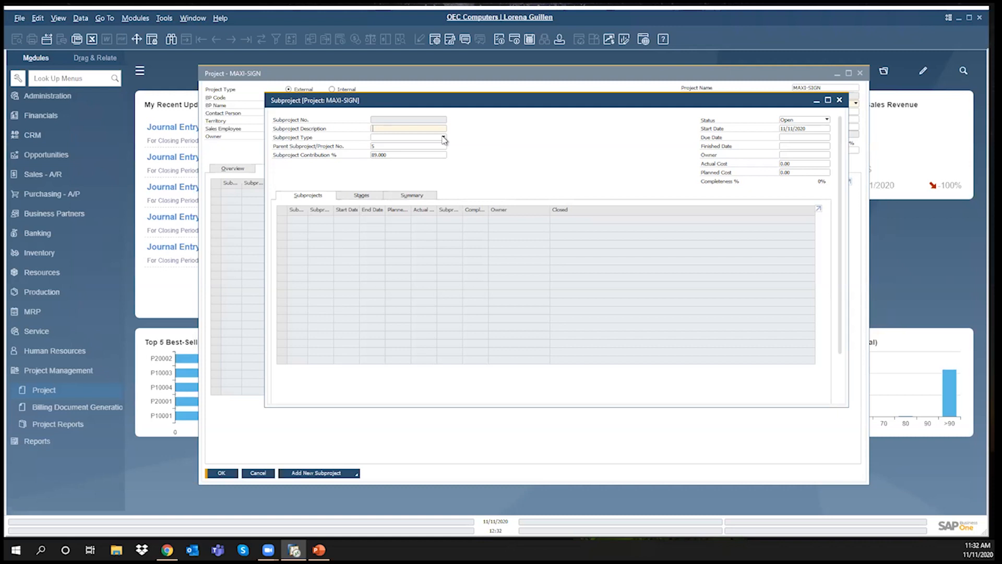
text(Architectural review)
Define a new subproject type named Architects and assign it to the subproject.
click(417, 139)
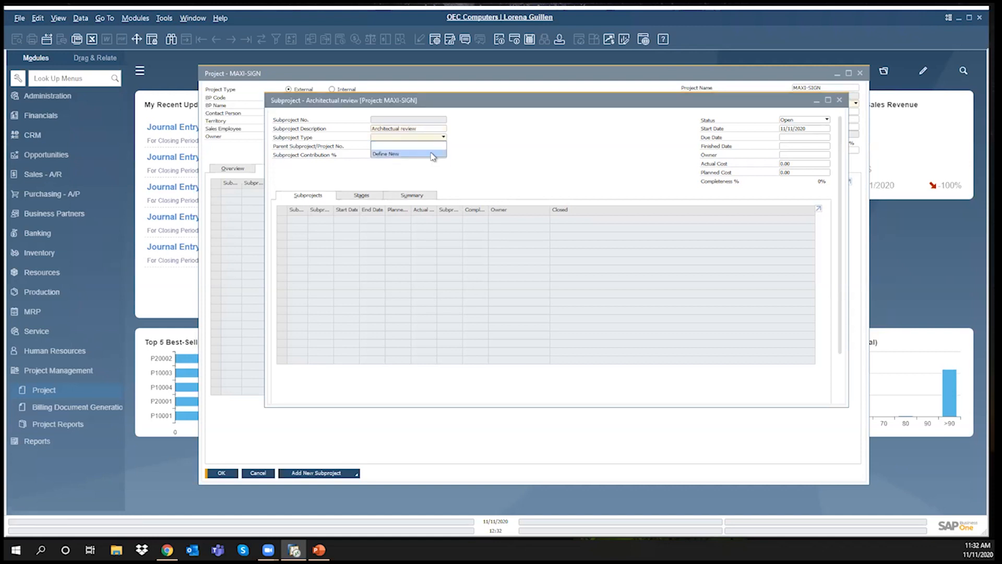
click(503, 145)
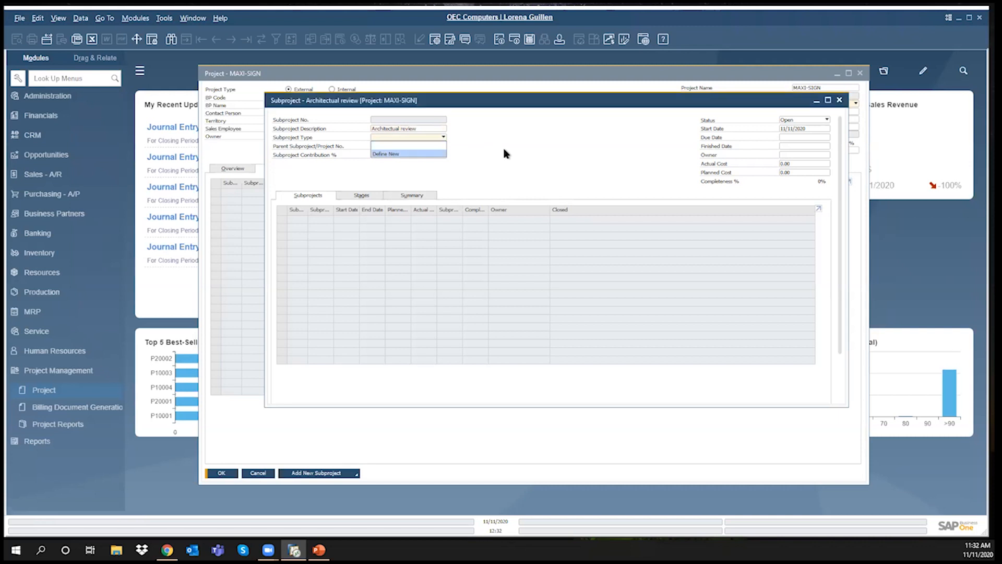
click(442, 138)
click(418, 154)
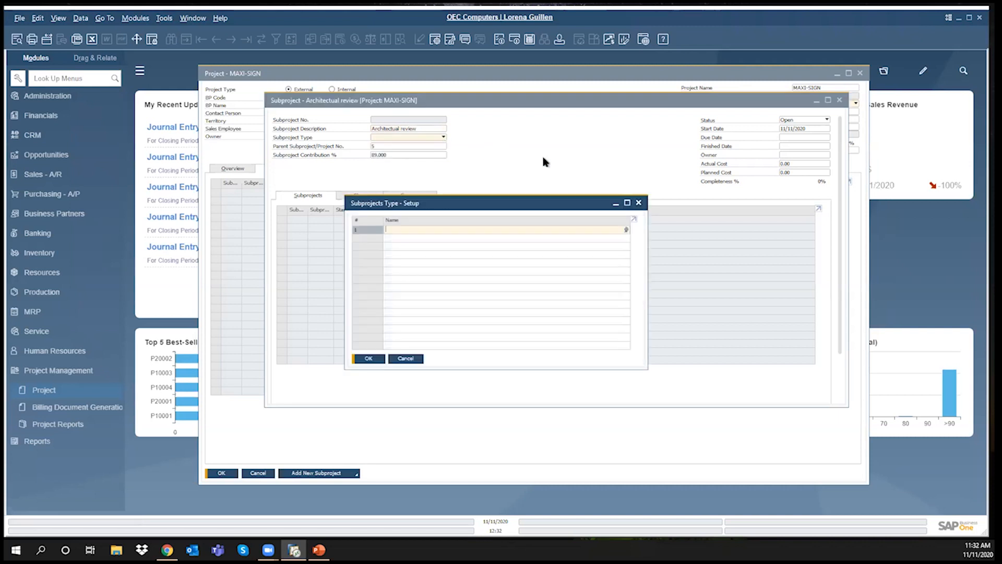
text(Architects)
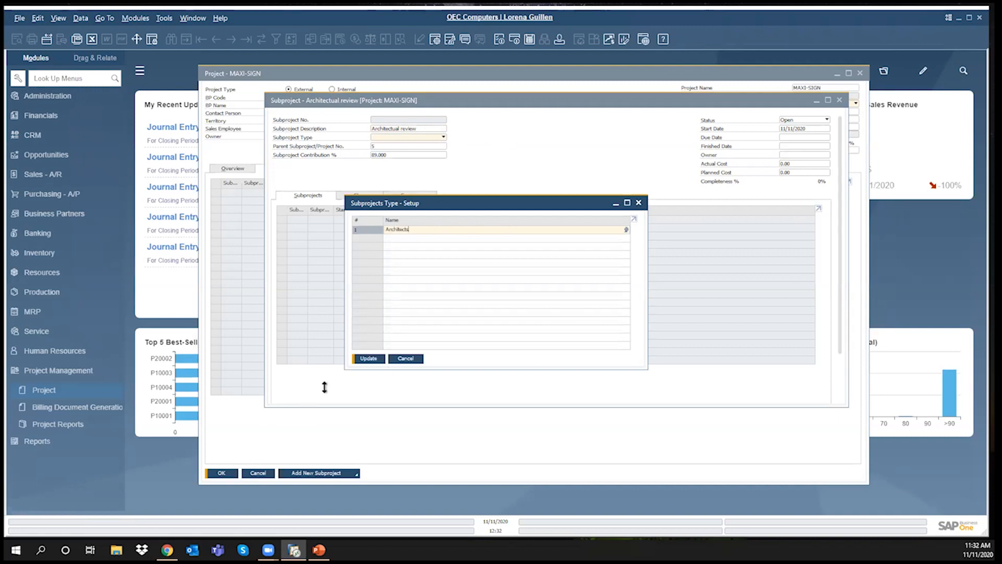
click(369, 358)
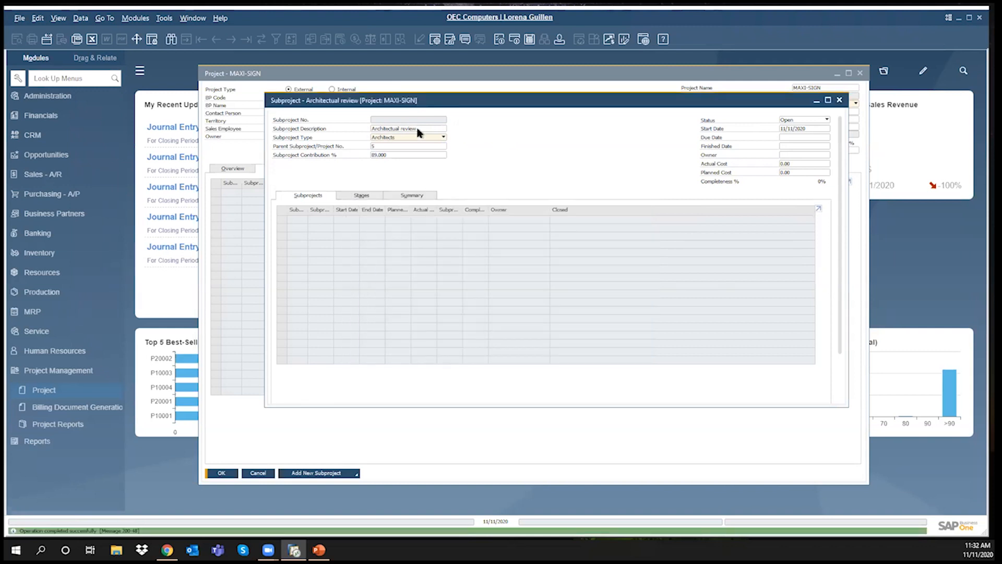
Set the subproject's contribution percentage to 15.
key(Tab)
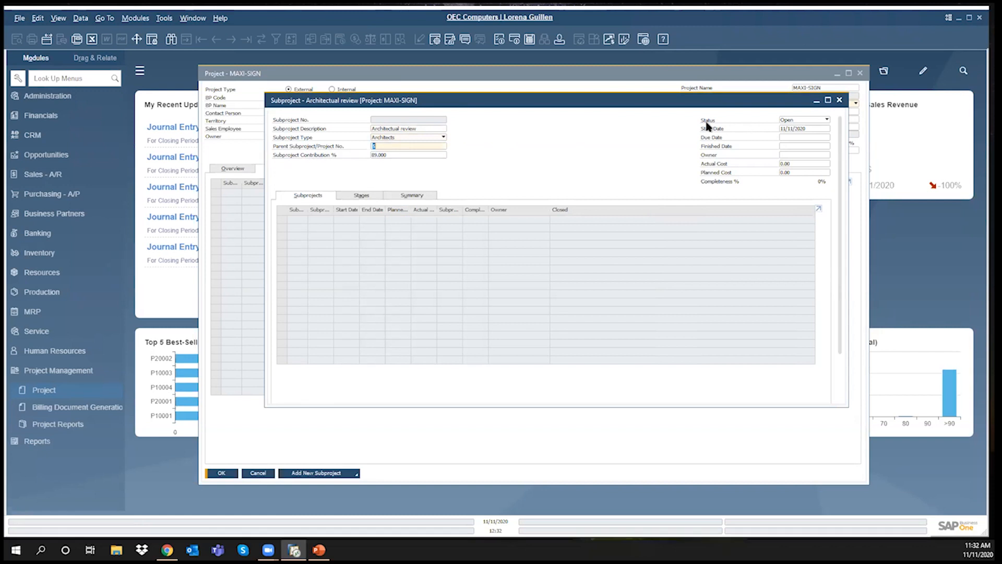
drag(749, 96, 748, 129)
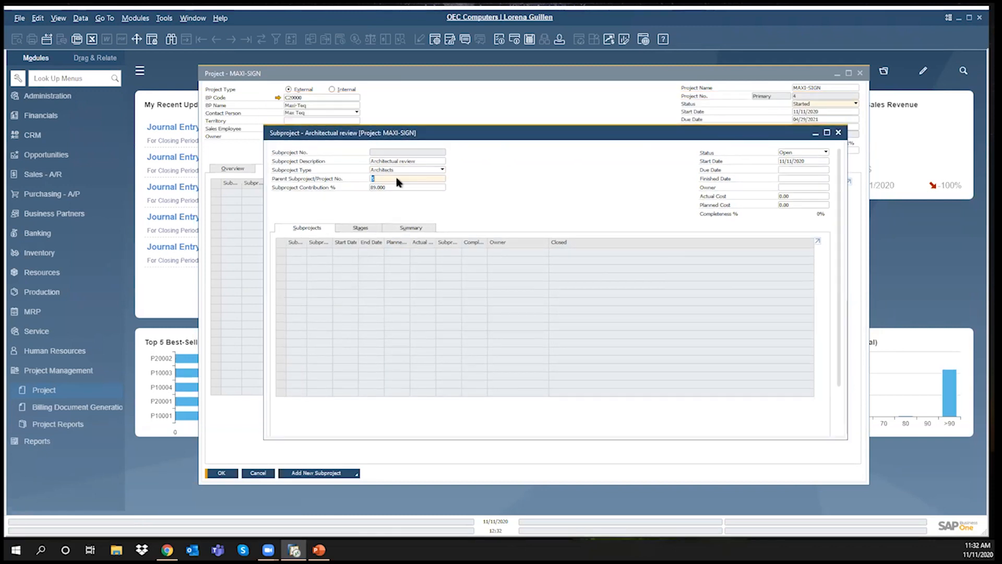
click(411, 187)
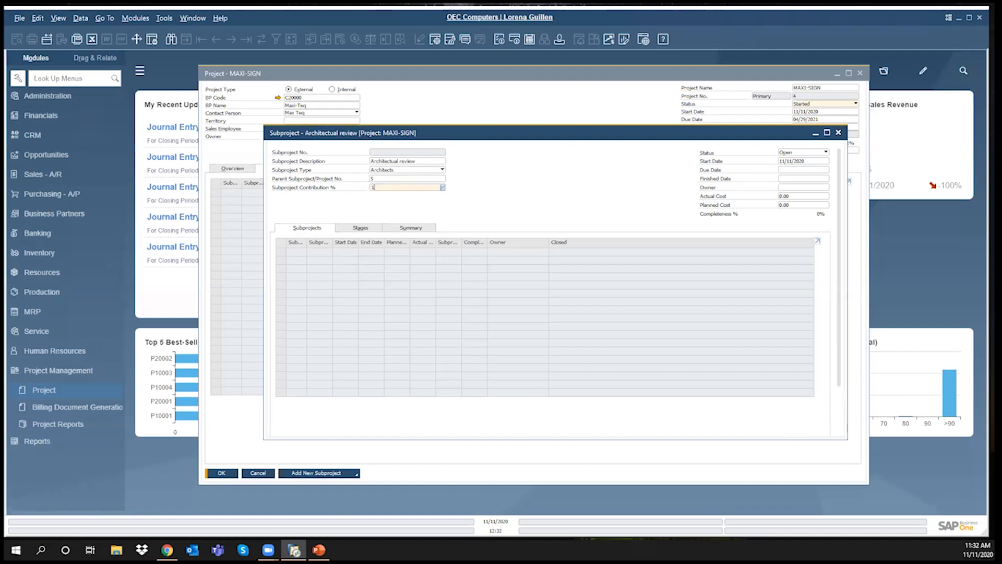
text(15)
key(Tab)
Set both the subproject's due date and finished date to 11/16/2020.
click(819, 160)
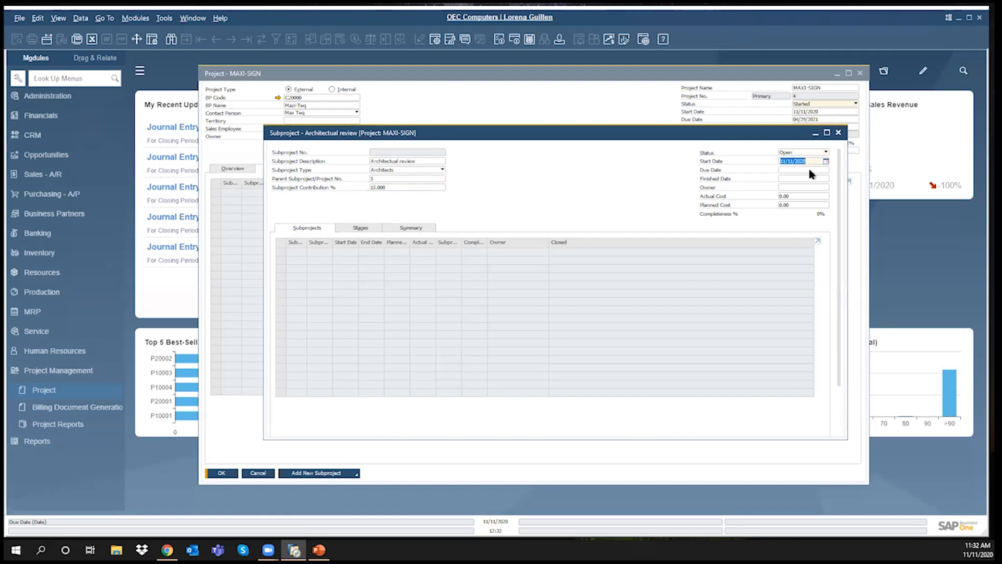
click(810, 169)
text(15)
key(BackSpace)
key(BackSpace)
click(825, 171)
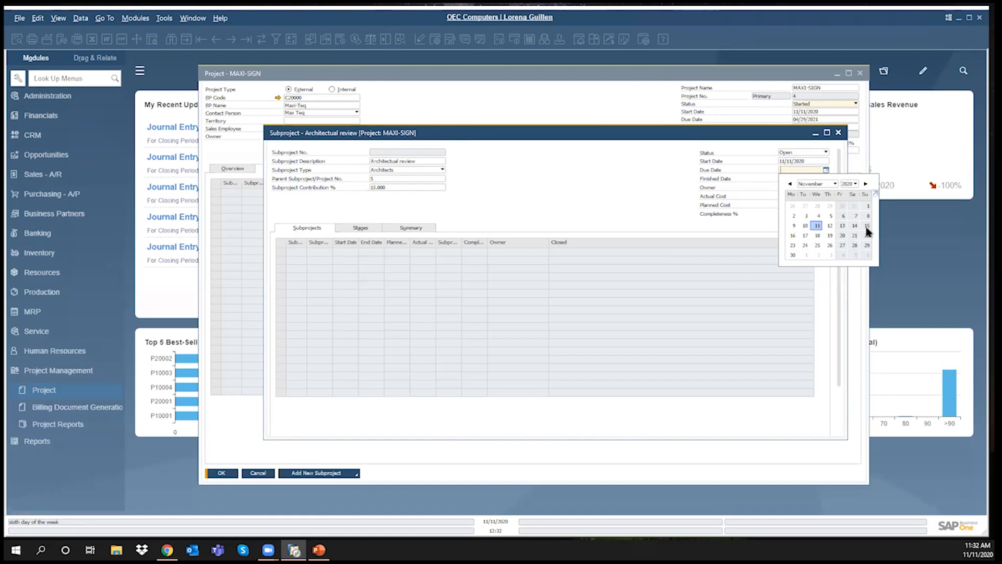
click(792, 236)
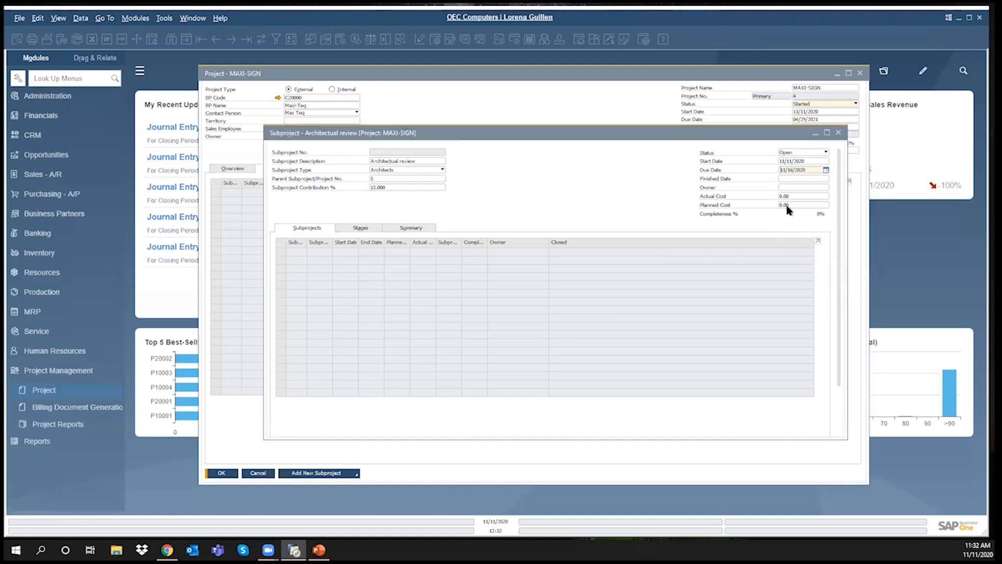
click(826, 178)
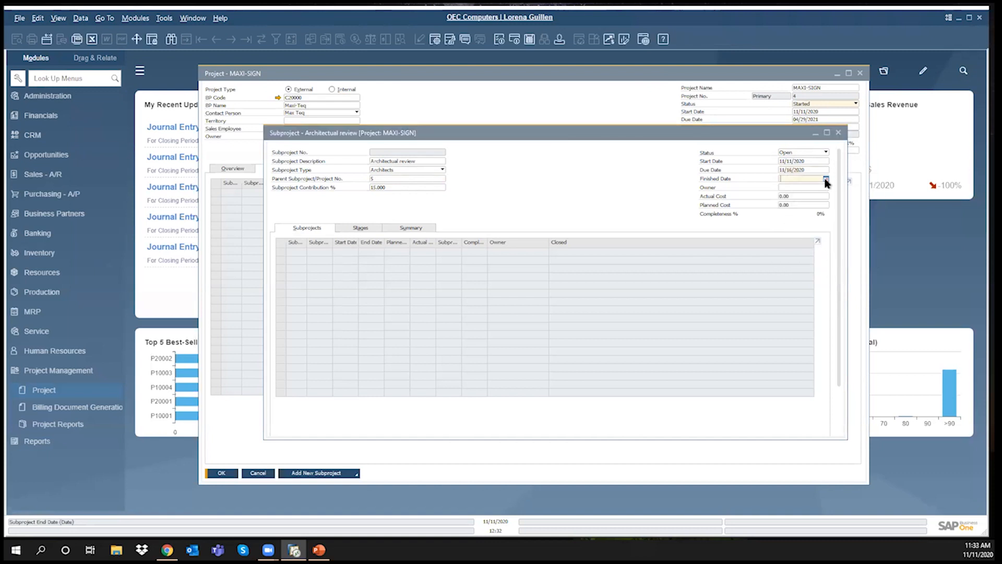
click(794, 246)
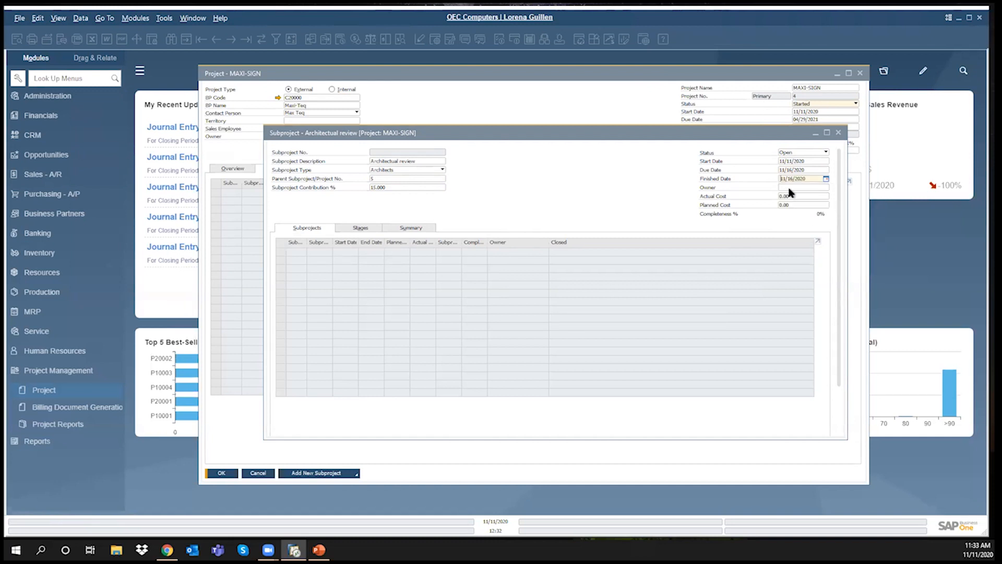
Assign the first employee in the list as the subproject's owner and set its planned cost to 1,500.
click(827, 187)
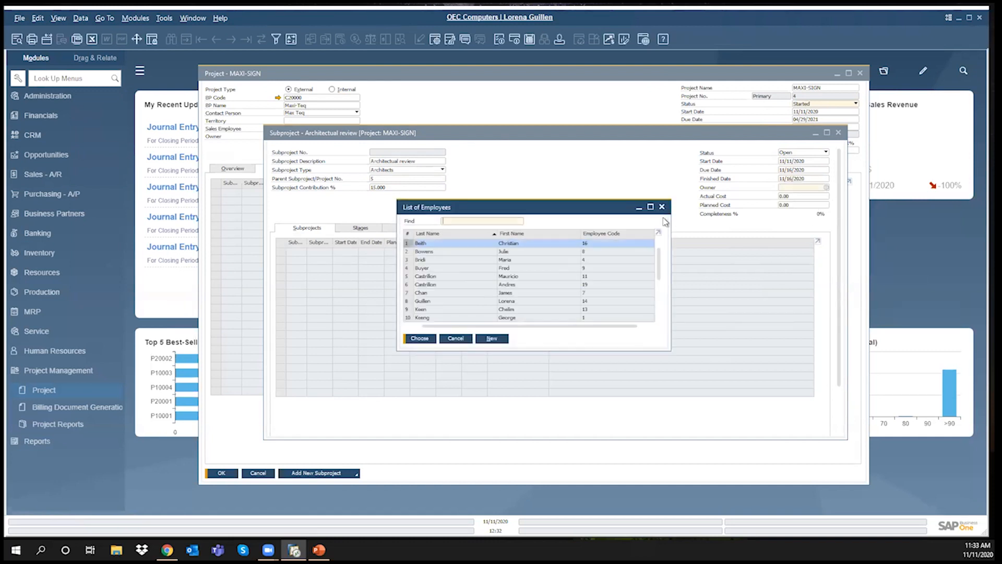
click(419, 339)
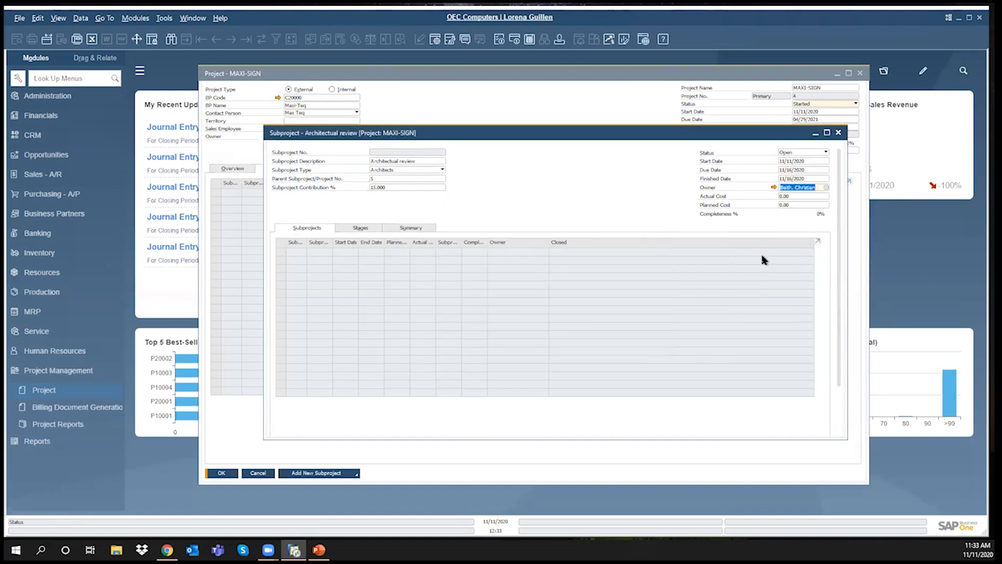
key(Tab)
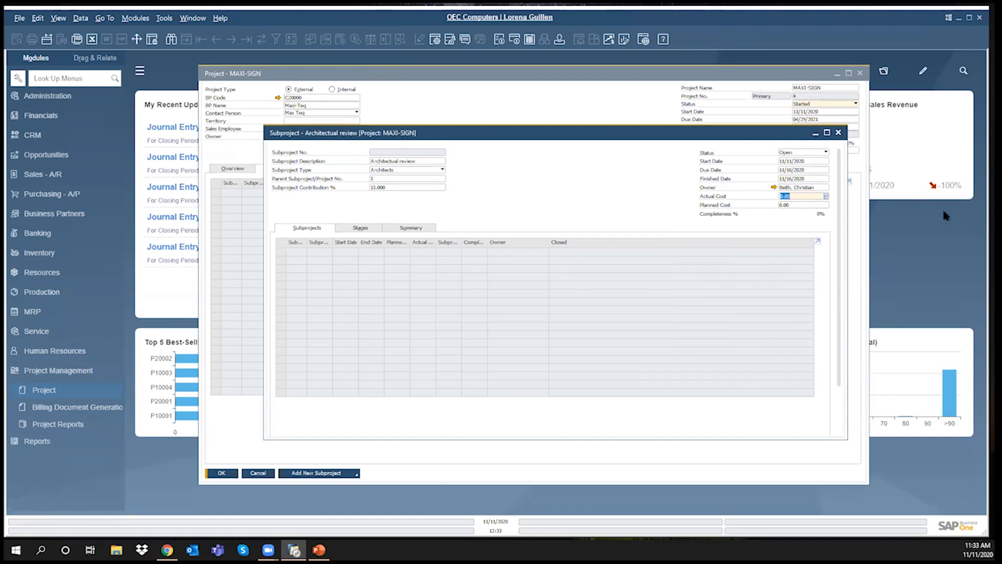
key(Tab)
text(1500)
key(Tab)
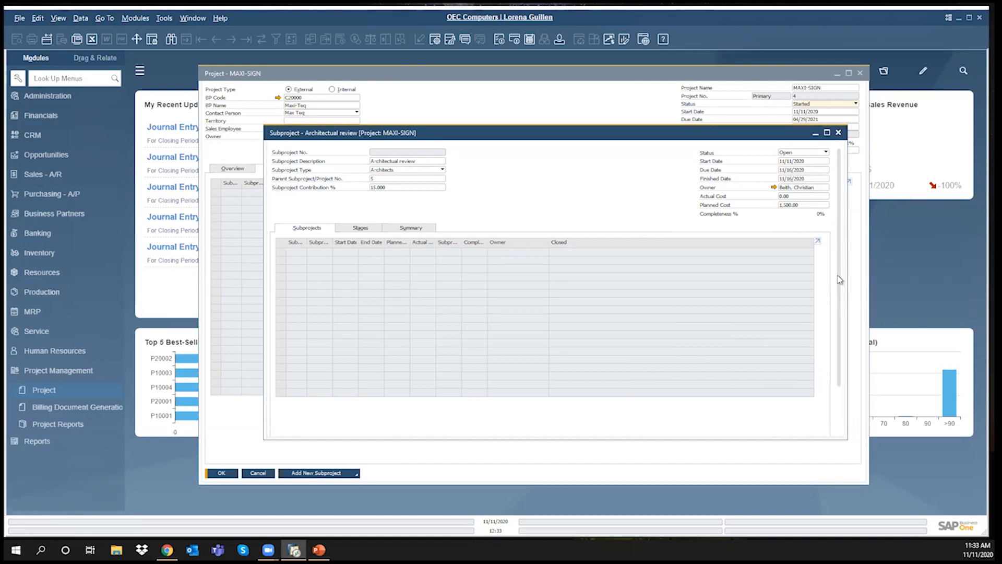
Enter the subproject's first stage with start and due dates of 11/11/2020 and a finished date of 11/15/2020.
scroll(838, 279, down, 2)
scroll(841, 251, up, 2)
click(359, 228)
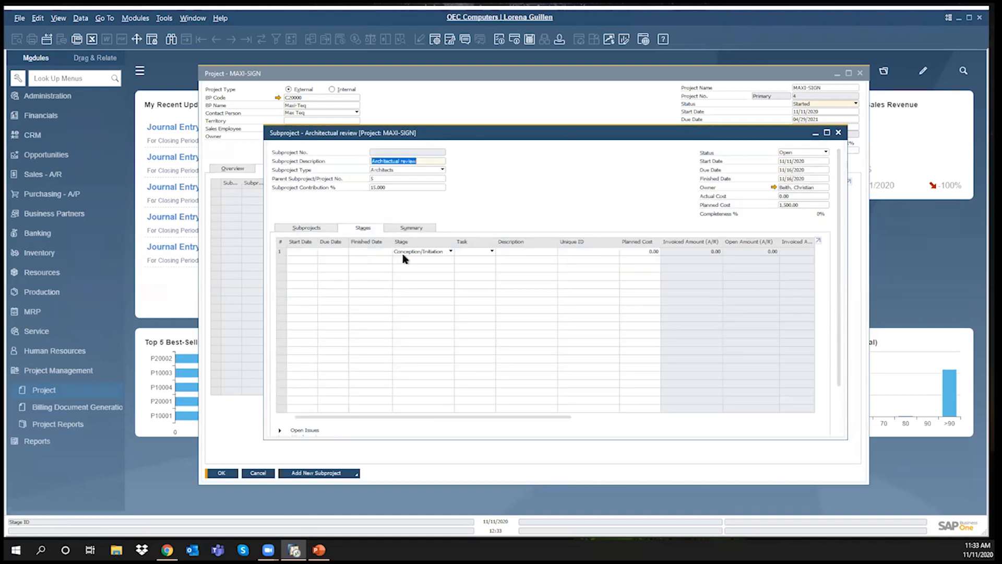
click(306, 251)
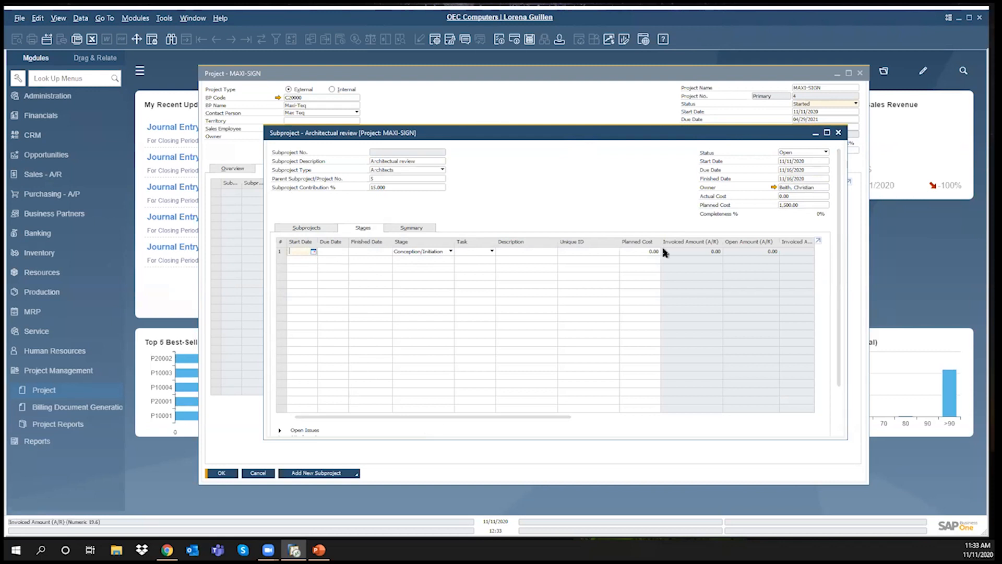
text(11)
key(Tab)
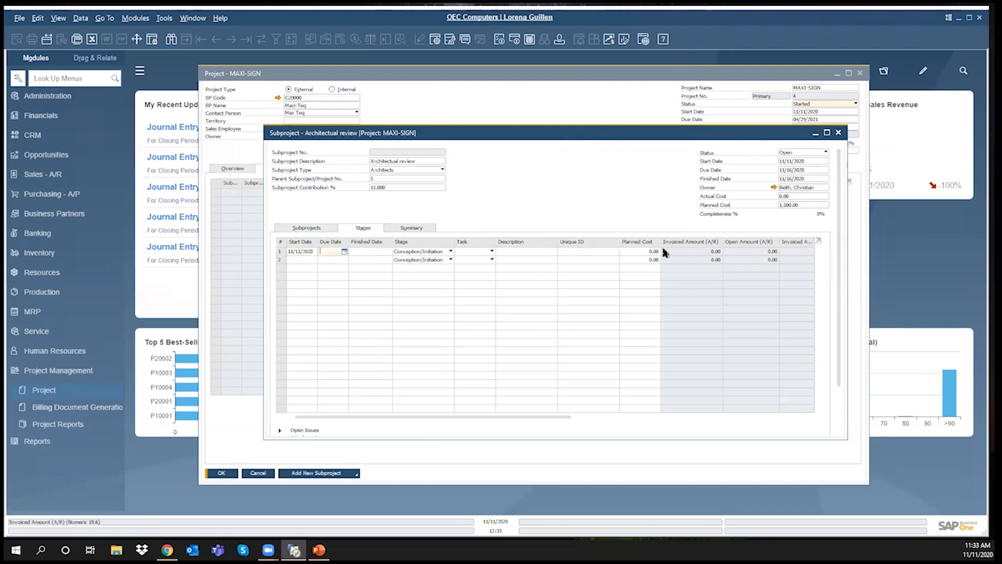
text(11)
key(Tab)
text(15)
key(Tab)
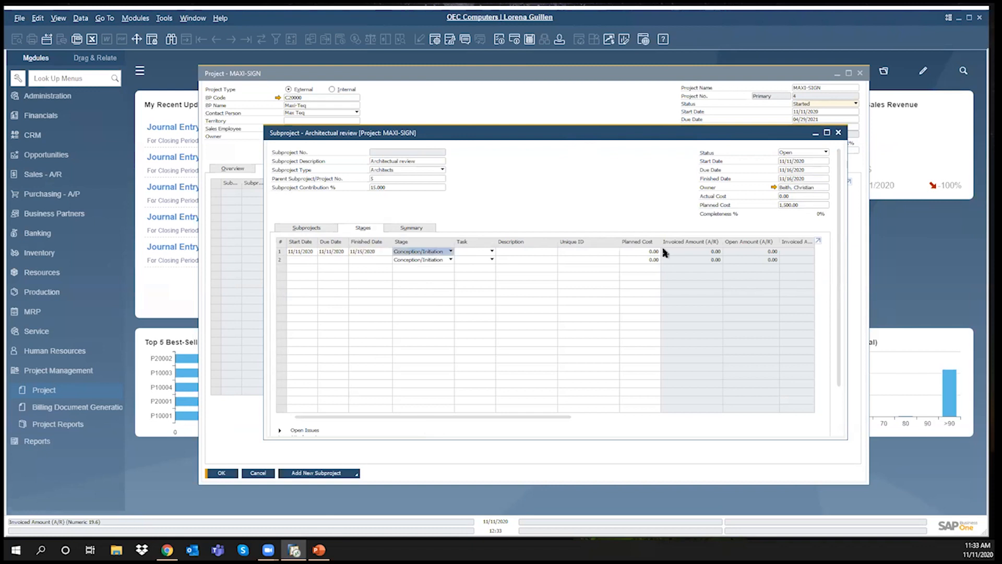
Set the first stage's task to Planning and its description to "Architectual review".
click(491, 252)
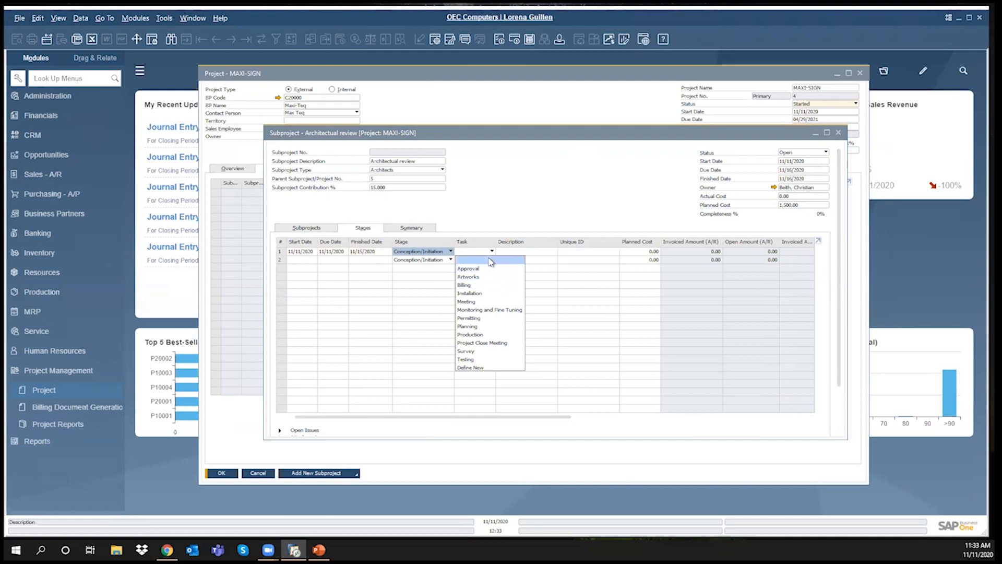
key(Return)
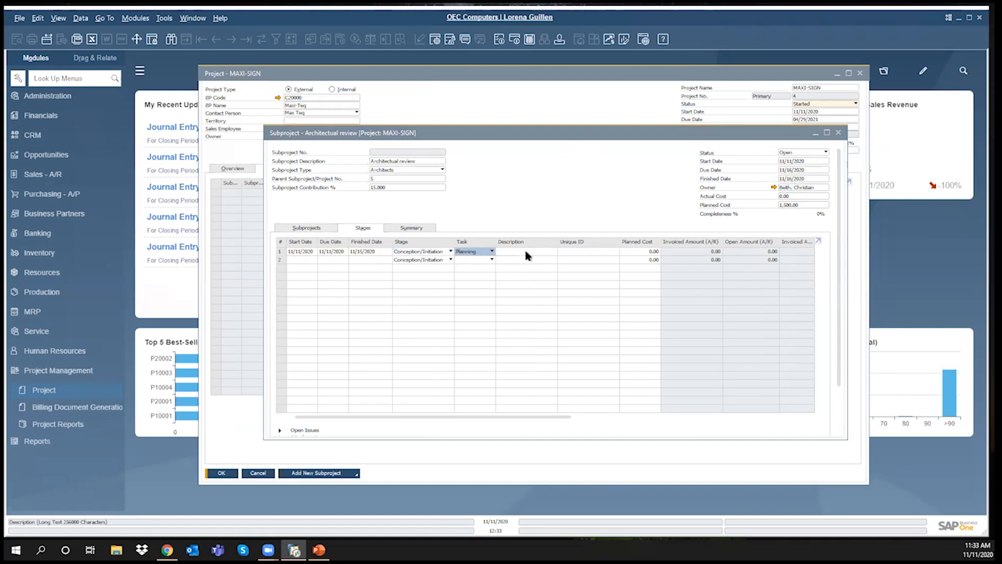
text(Arc)
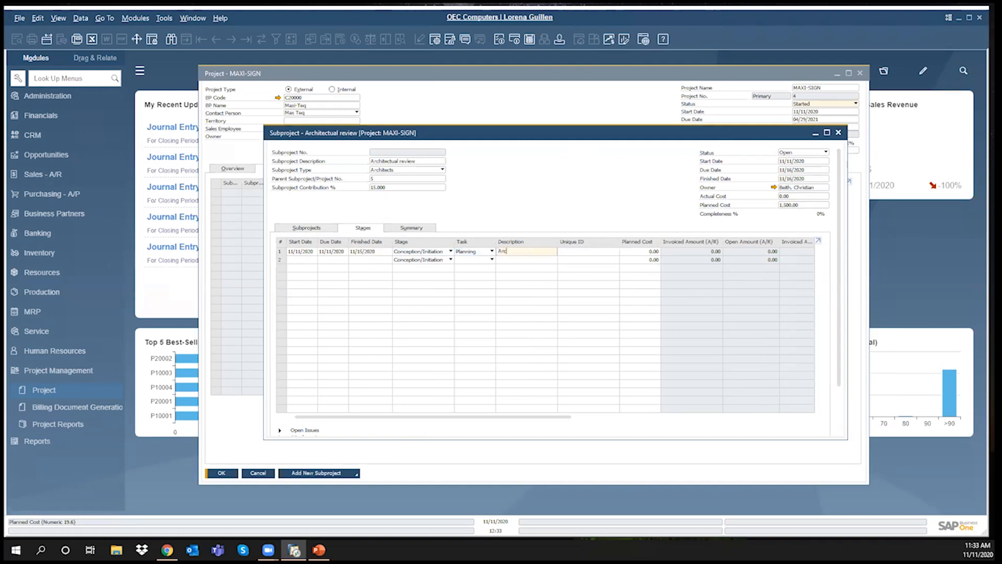
text(quitectual)
key(BackSpace)
key(BackSpace)
key(BackSpace)
key(BackSpace)
key(BackSpace)
key(BackSpace)
key(BackSpace)
text(chitectual review)
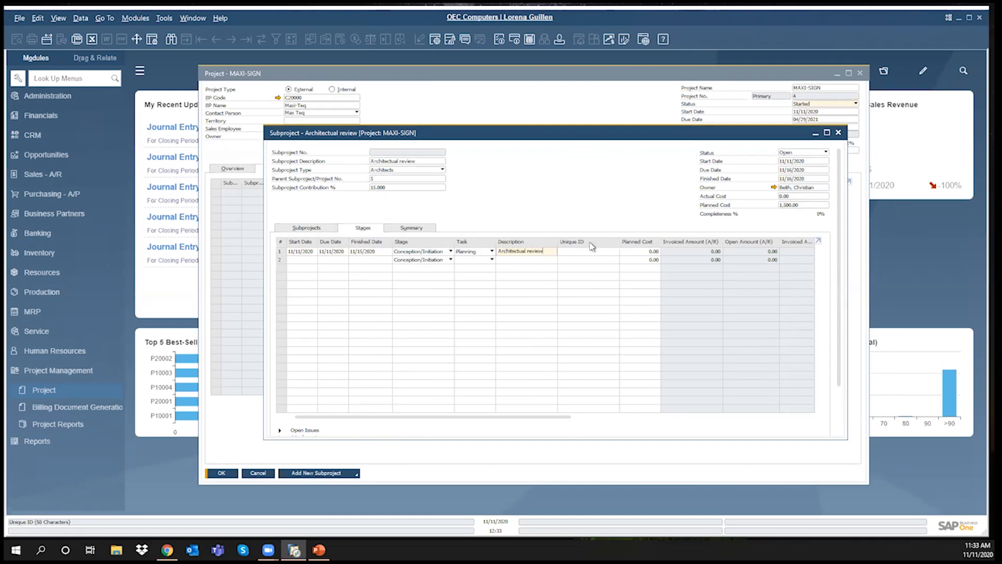
Set the stage's planned cost to 1,500 and its contribution percentage to 100.
click(624, 249)
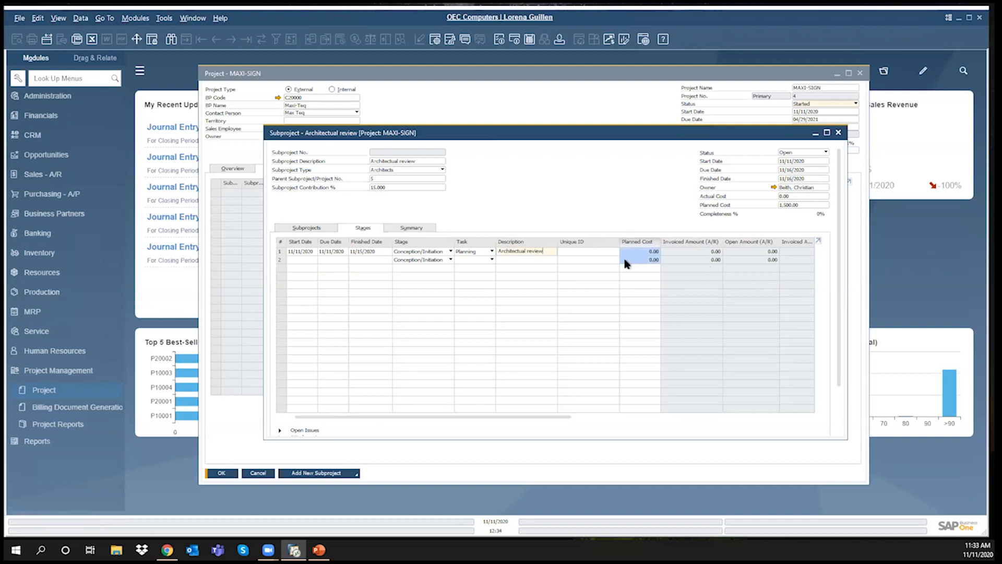
click(647, 251)
text(1500)
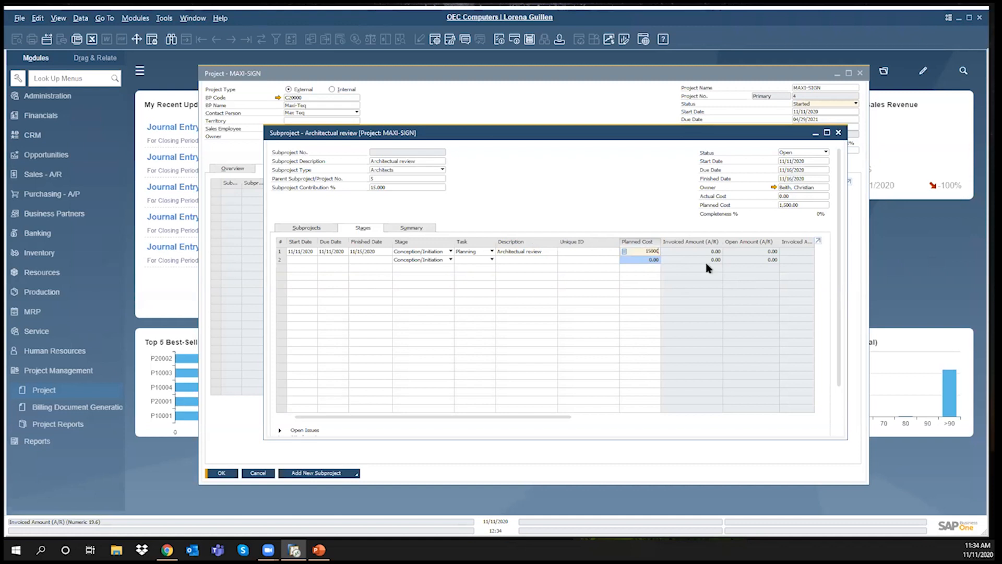
key(Tab)
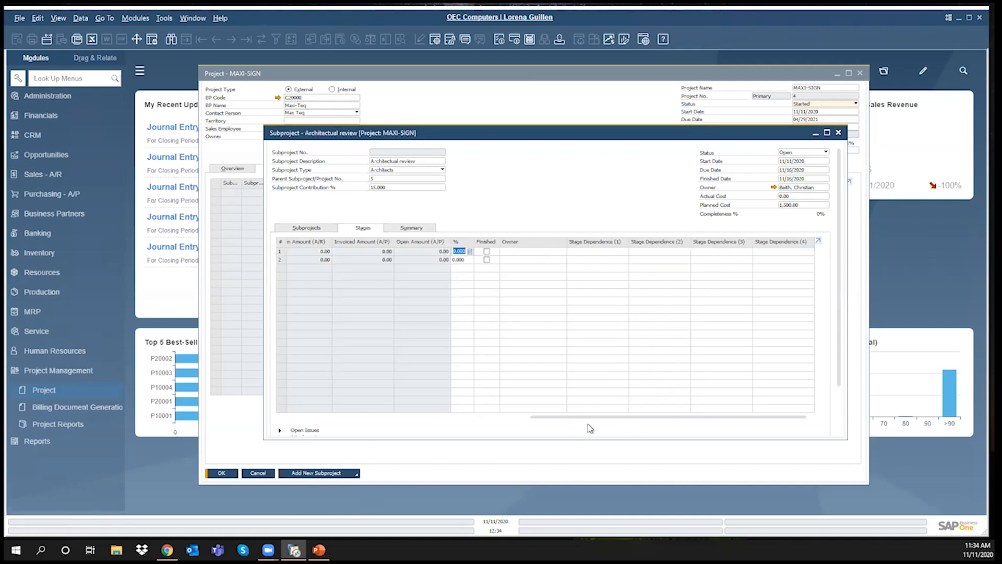
text(100)
key(Tab)
Check the completed stage line and add the subproject to the MAXI-SIGN project.
drag(556, 417, 308, 411)
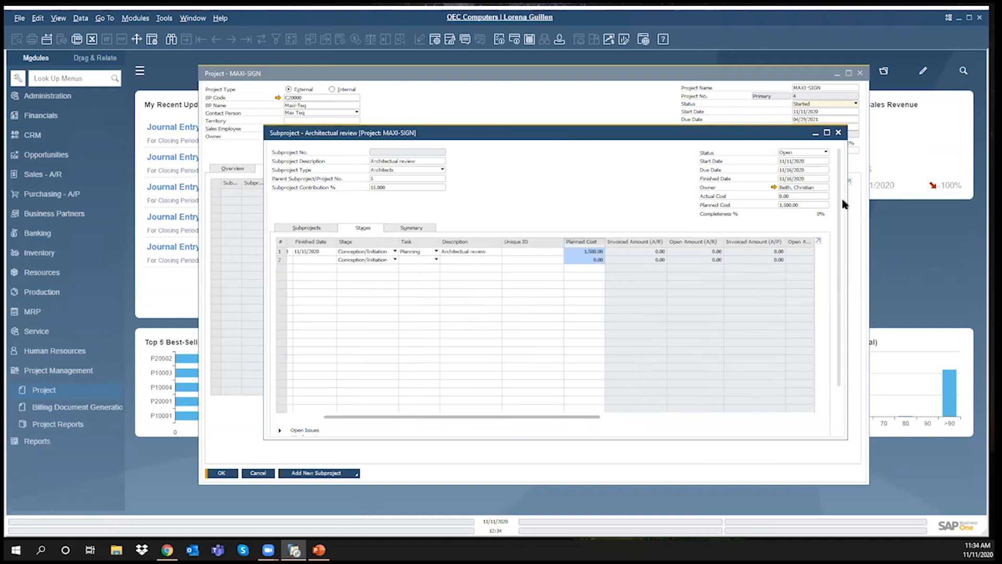
drag(838, 212, 838, 323)
click(287, 429)
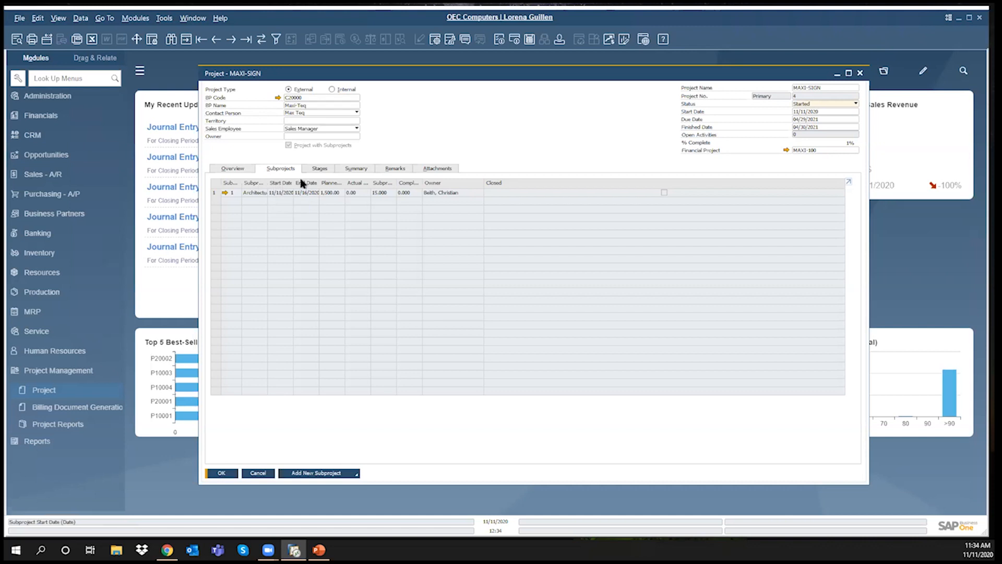
Review the main project's stages and the new subproject's line, then view the project's budget and profit summary.
click(320, 168)
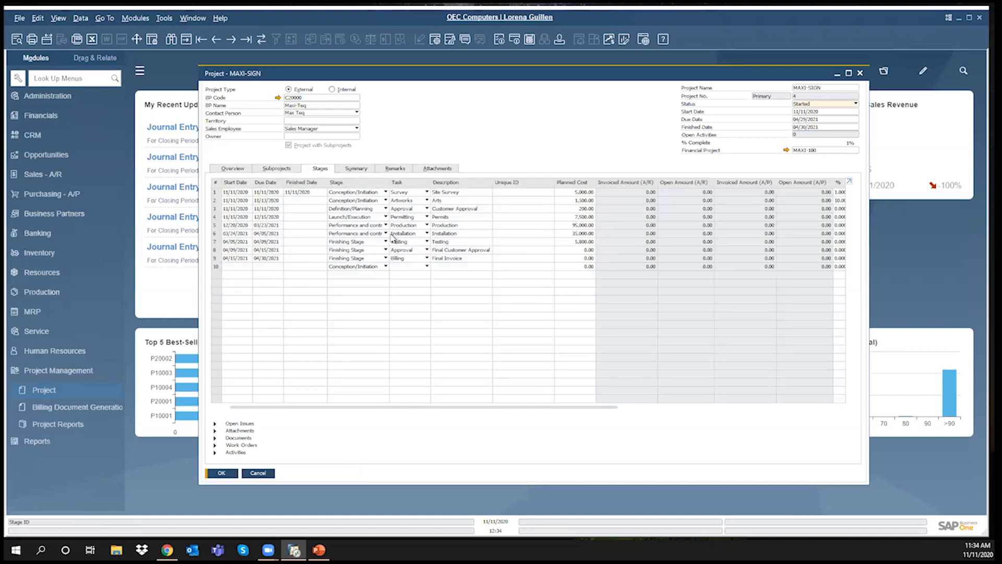
click(281, 170)
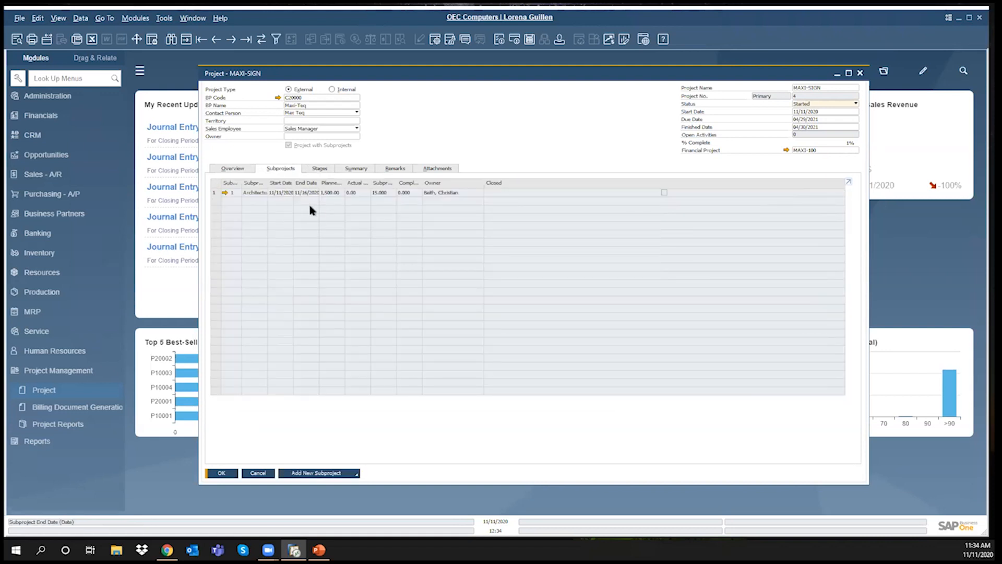
click(328, 169)
click(357, 170)
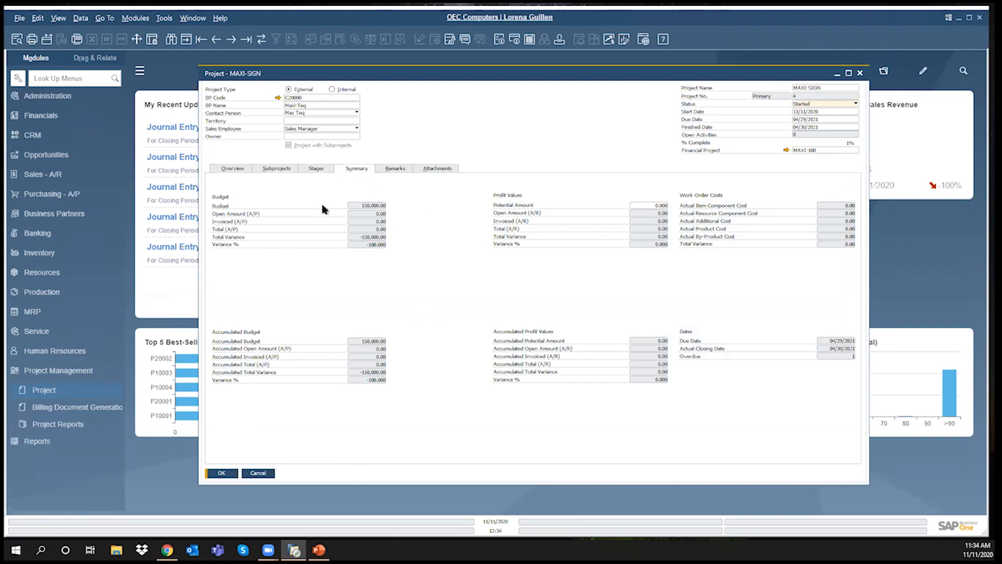
Return to the project's overview and start a new A/P invoice for the vendor Lasercom.
click(246, 173)
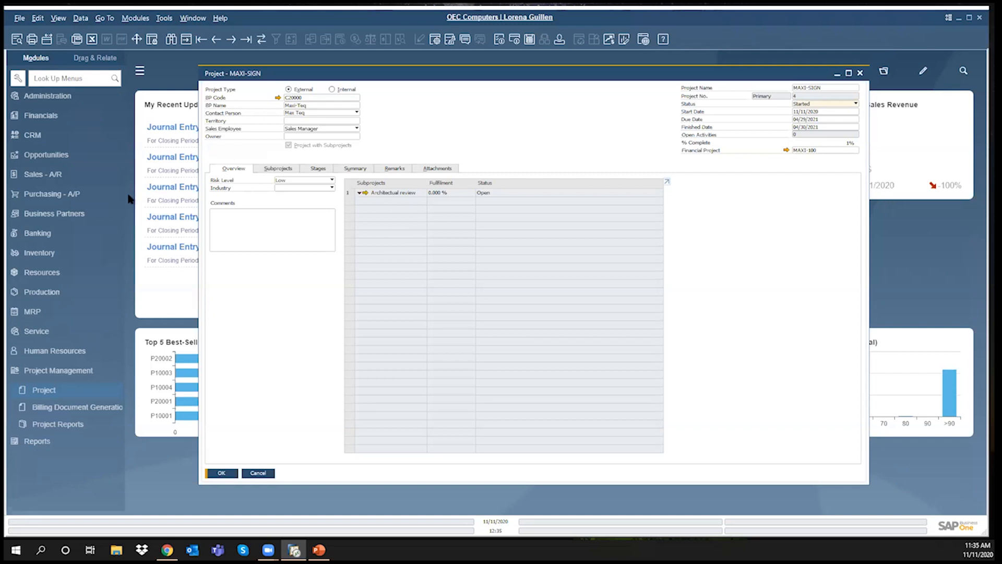
click(132, 20)
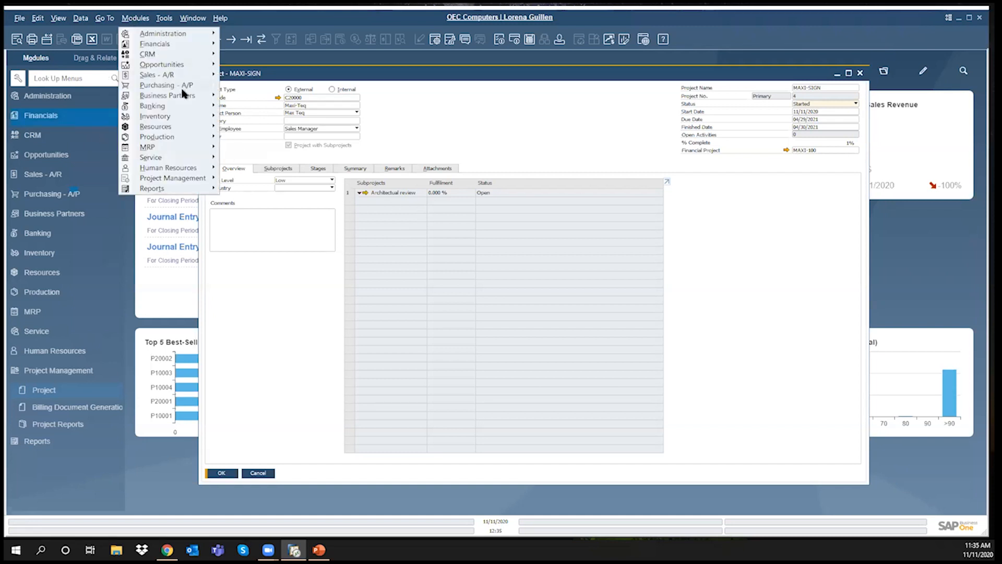
mouse_move(187, 93)
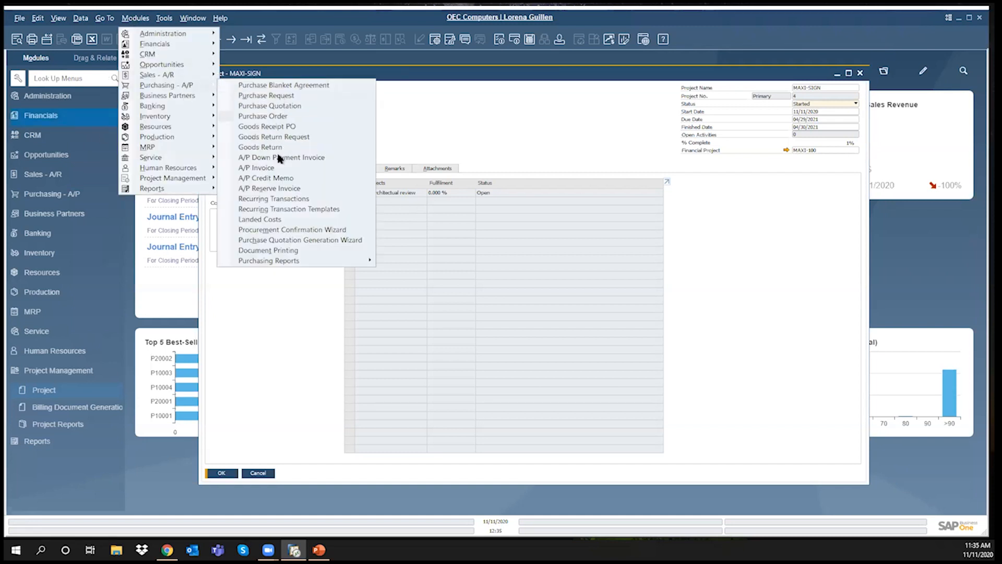
click(281, 167)
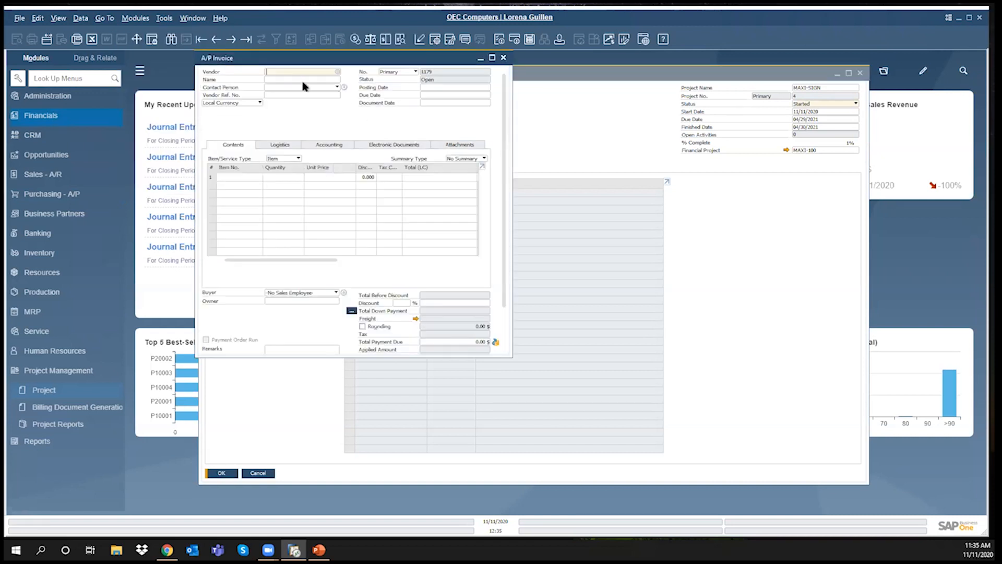
key(Tab)
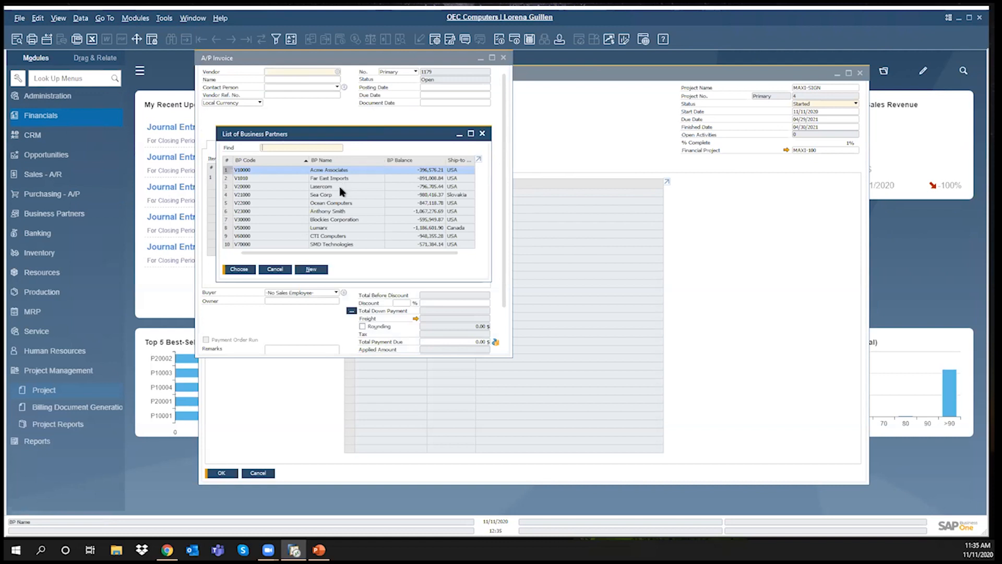
click(340, 187)
key(Return)
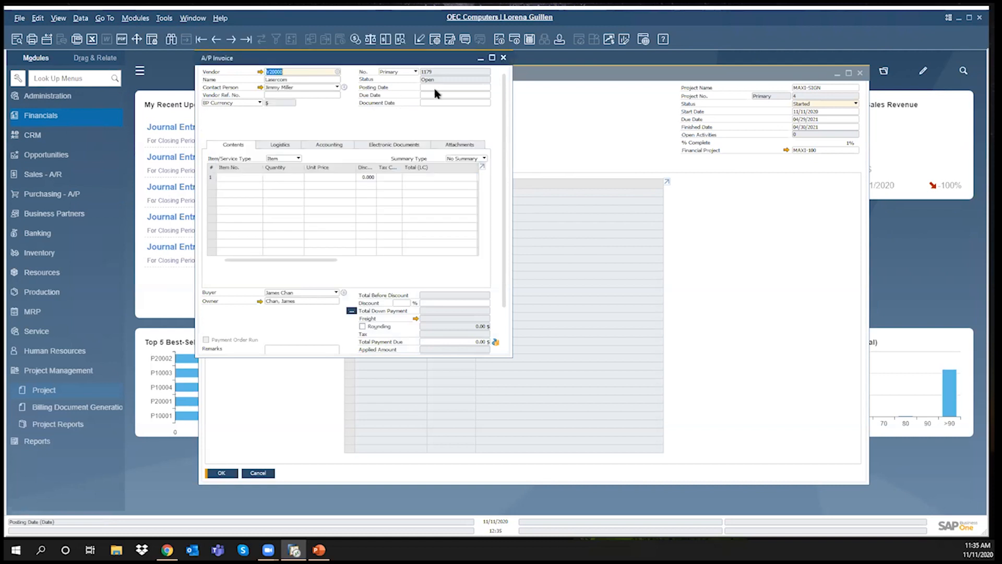
Set the invoice's posting date to 11/11/2020 and its item/service type to Service.
click(452, 87)
key(Tab)
click(287, 158)
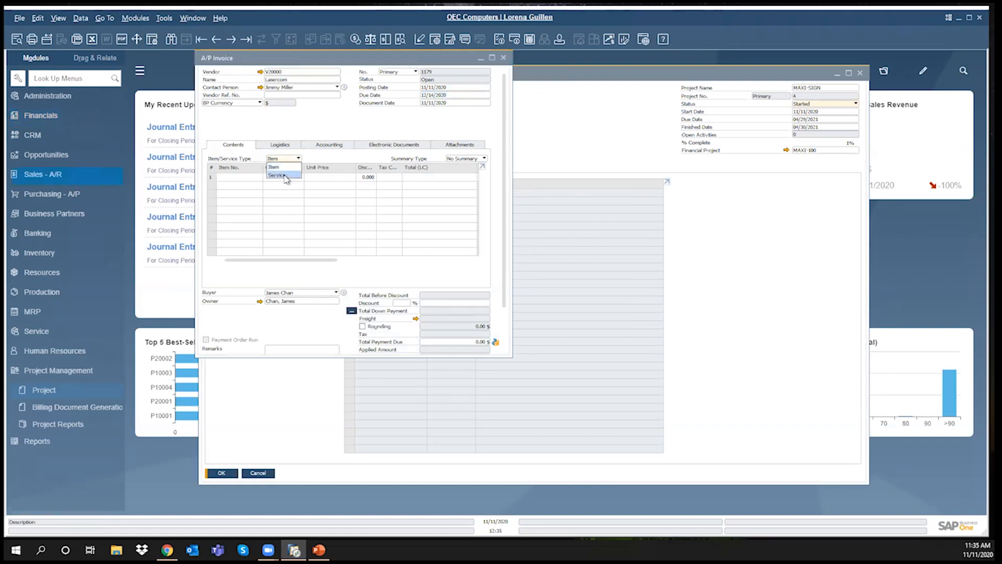
click(284, 175)
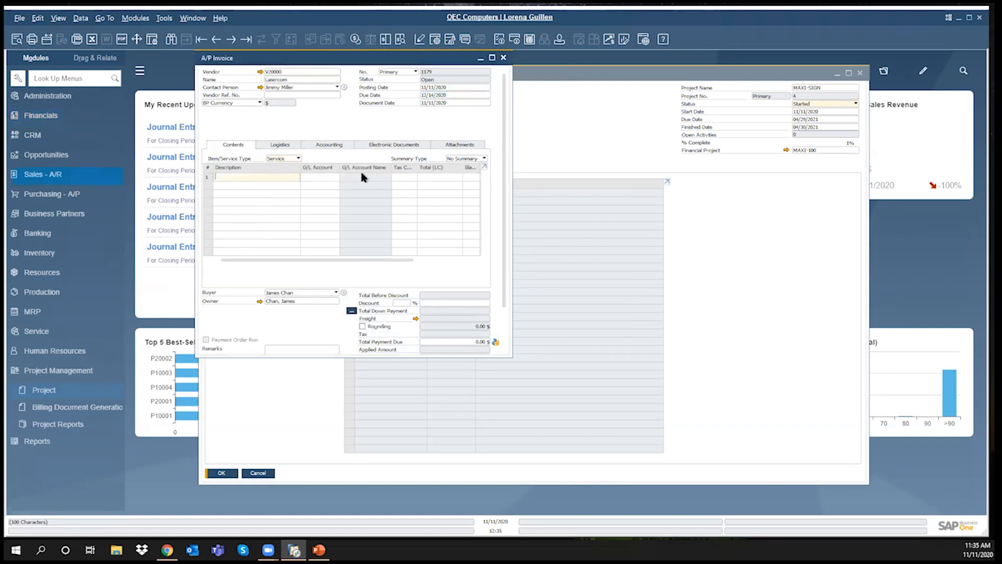
Describe the first invoice line as "Site survery" and assign it the Miscellaneous Expense G/L account.
text(Site survery)
click(334, 177)
click(336, 177)
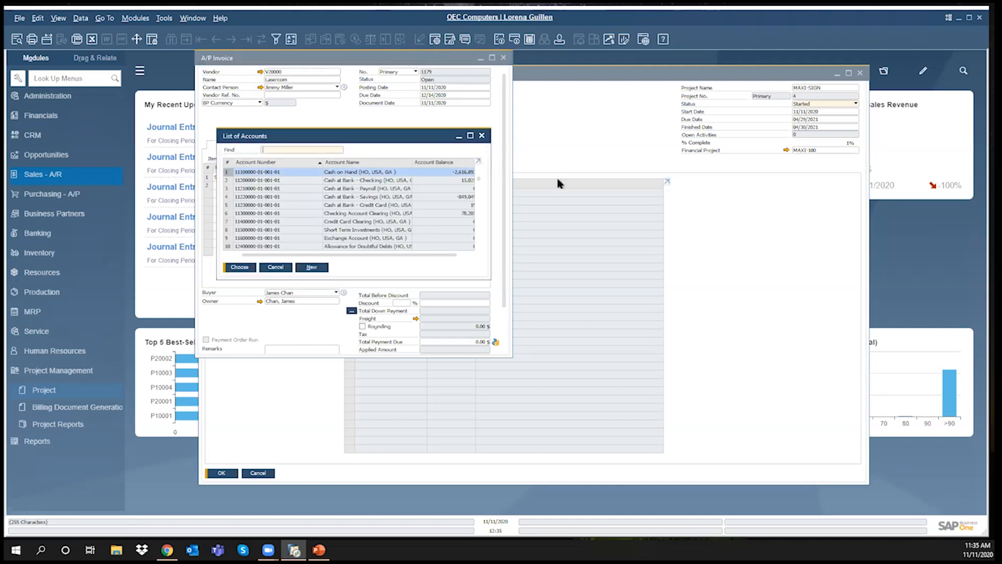
text(6)
scroll(381, 211, down, 3)
click(389, 197)
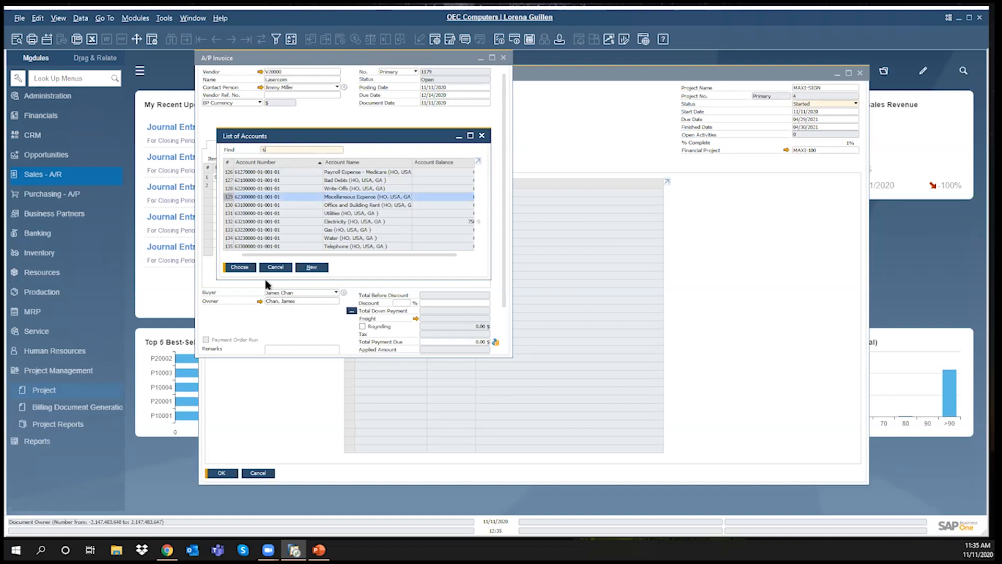
click(240, 267)
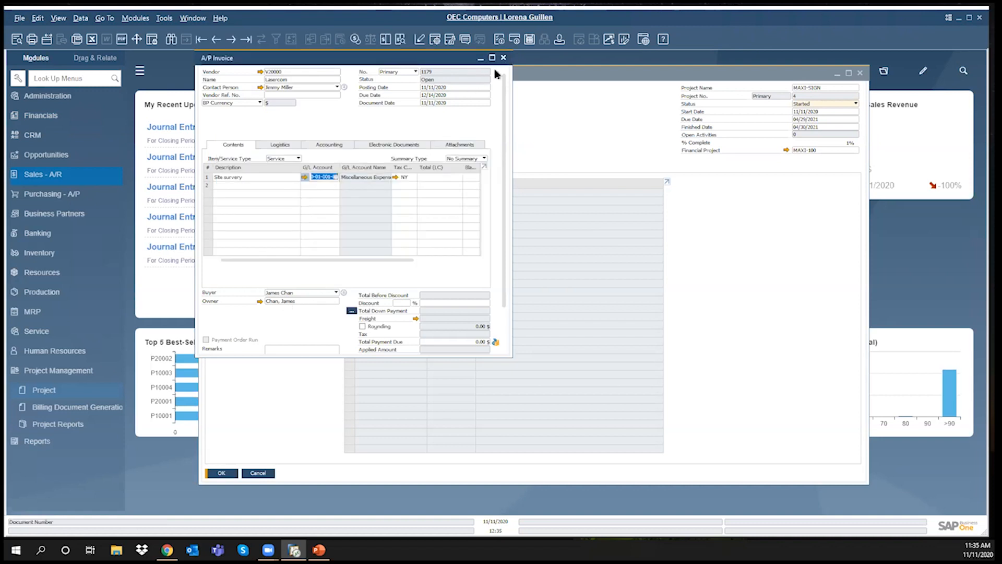
Widen the invoice window and give the site survey line the Exempt tax code and a total of 500.
drag(513, 172, 702, 180)
key(Tab)
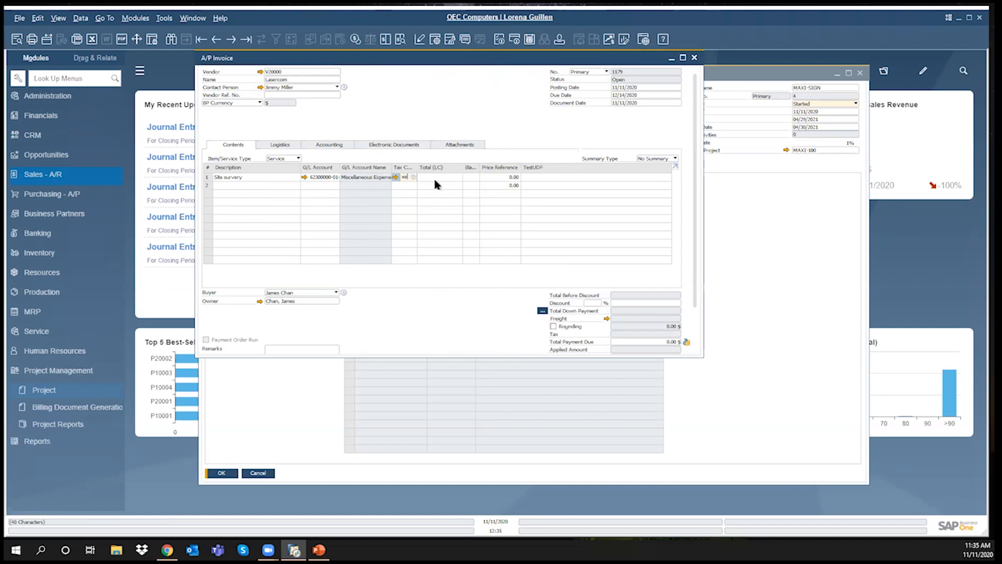
key(Tab)
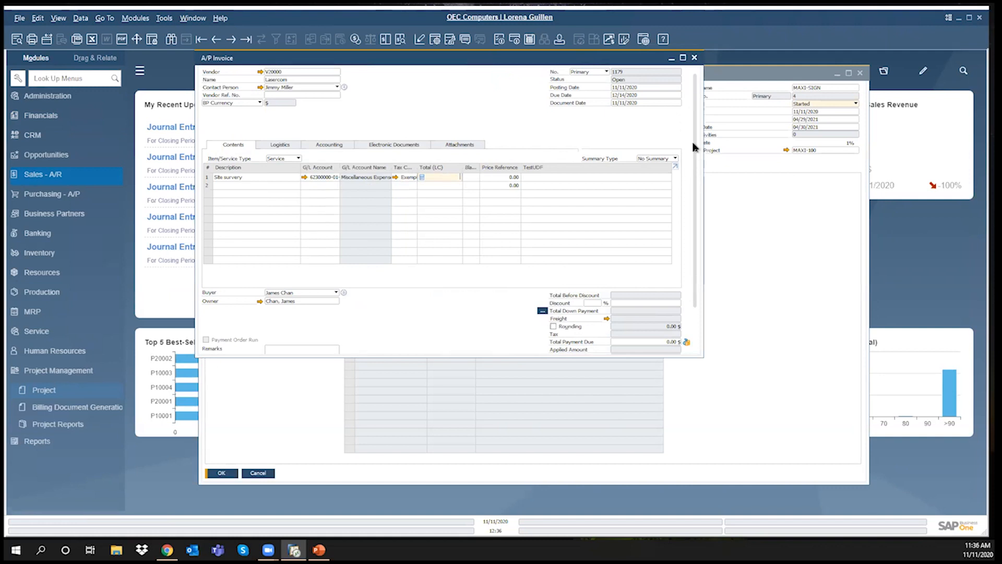
key(Tab)
Find the Project column in the invoice's form settings and make it visible in the line table.
click(437, 43)
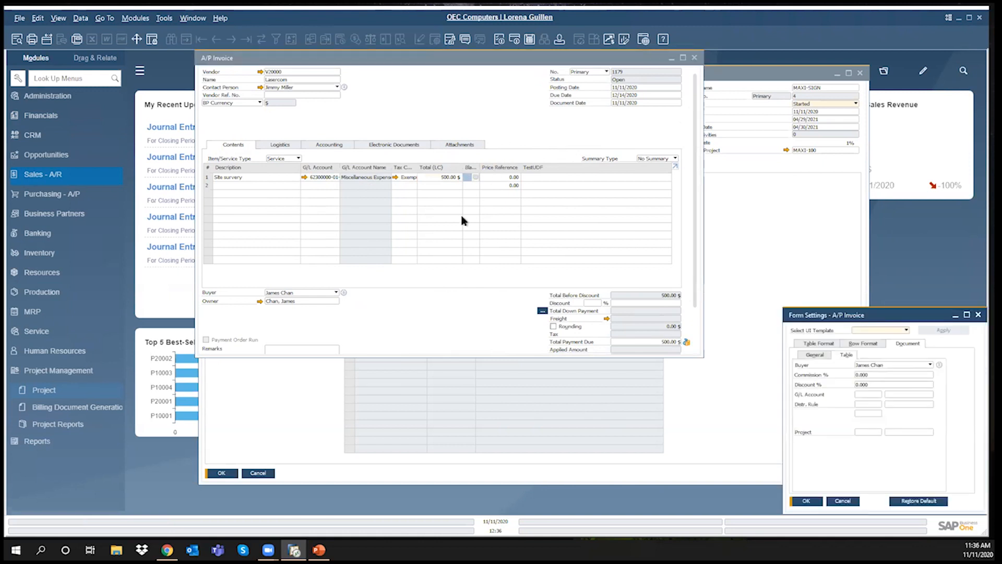
drag(924, 315, 775, 203)
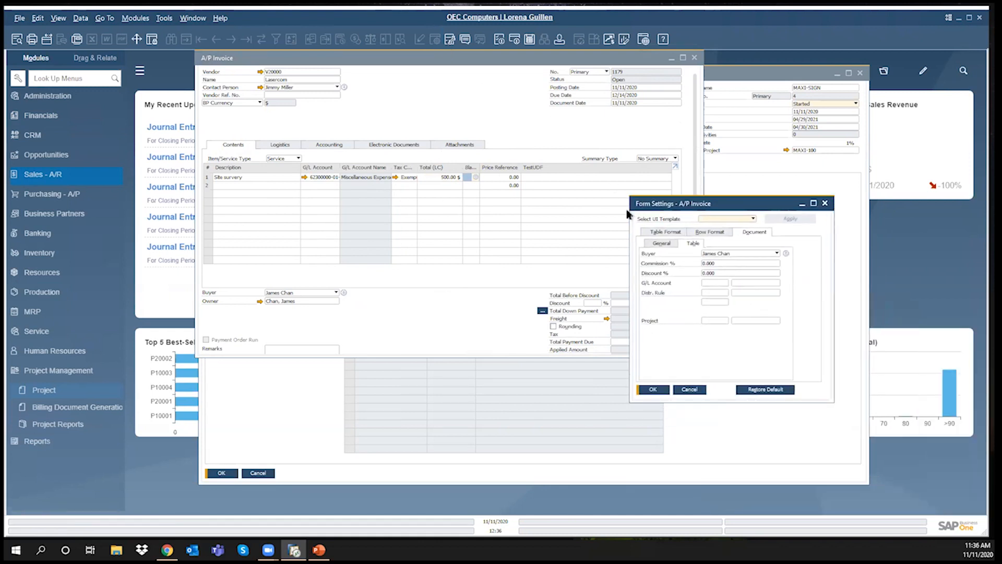
click(666, 231)
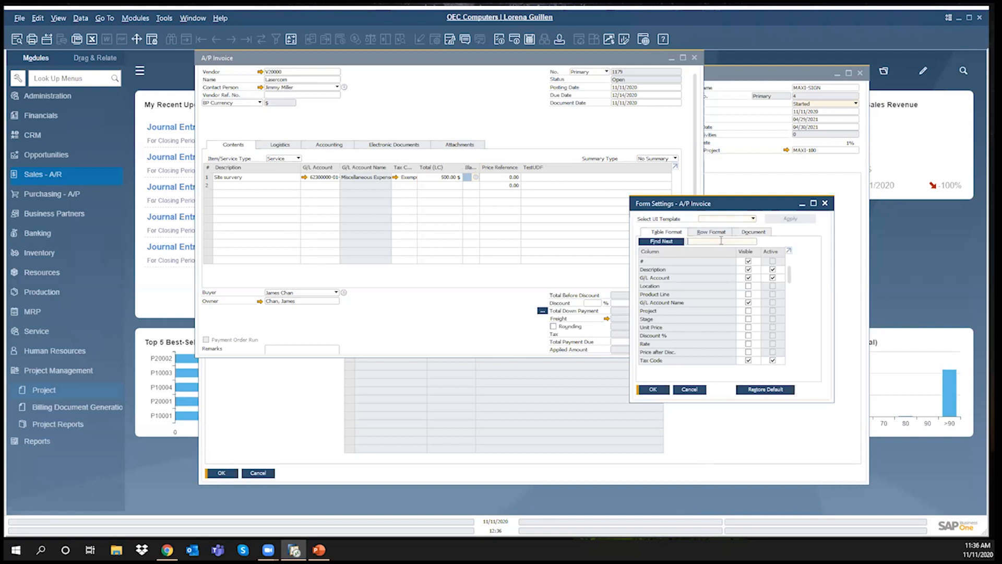
text(proje)
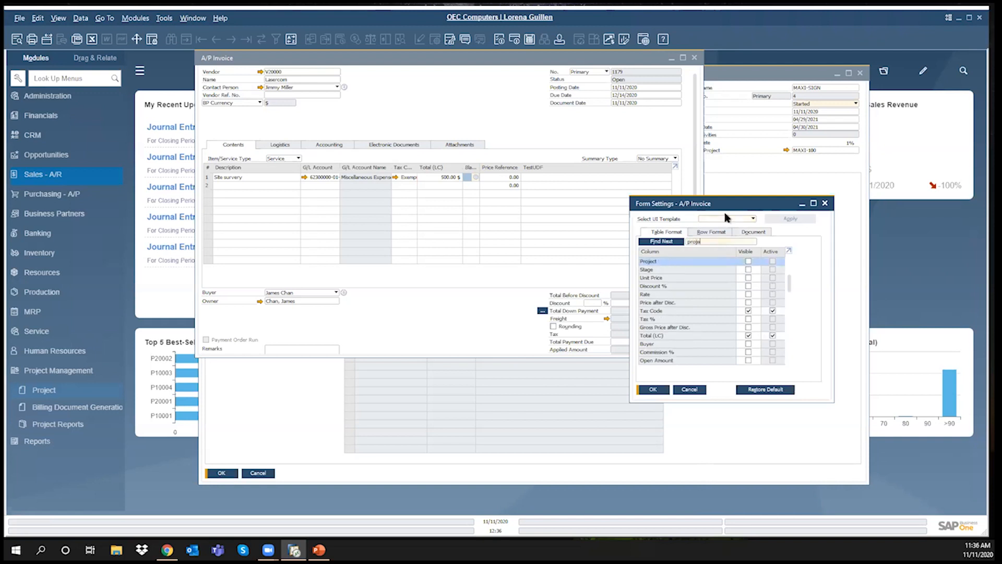
click(748, 261)
click(653, 390)
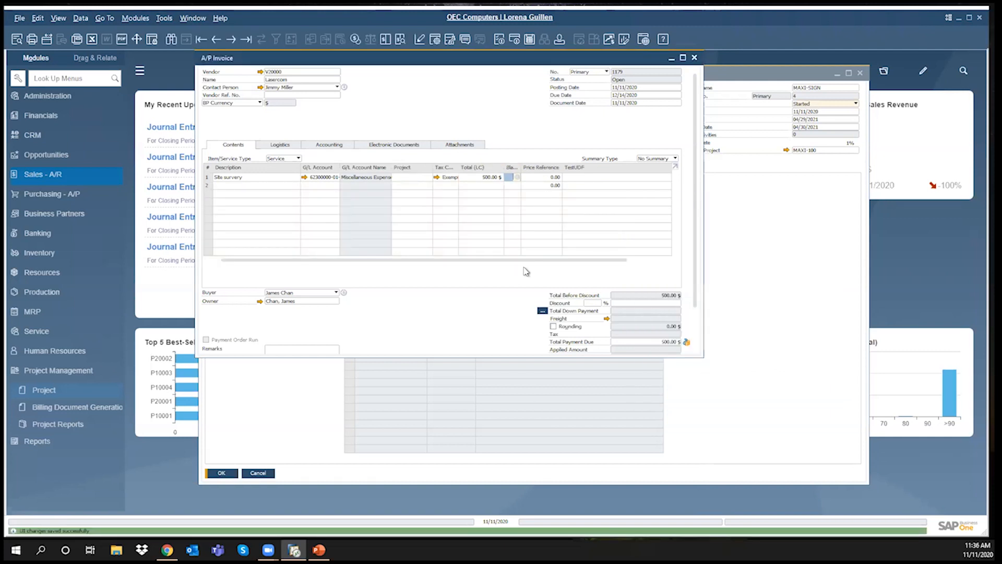
Assign the MAXI-100 project to the site survey line.
click(649, 260)
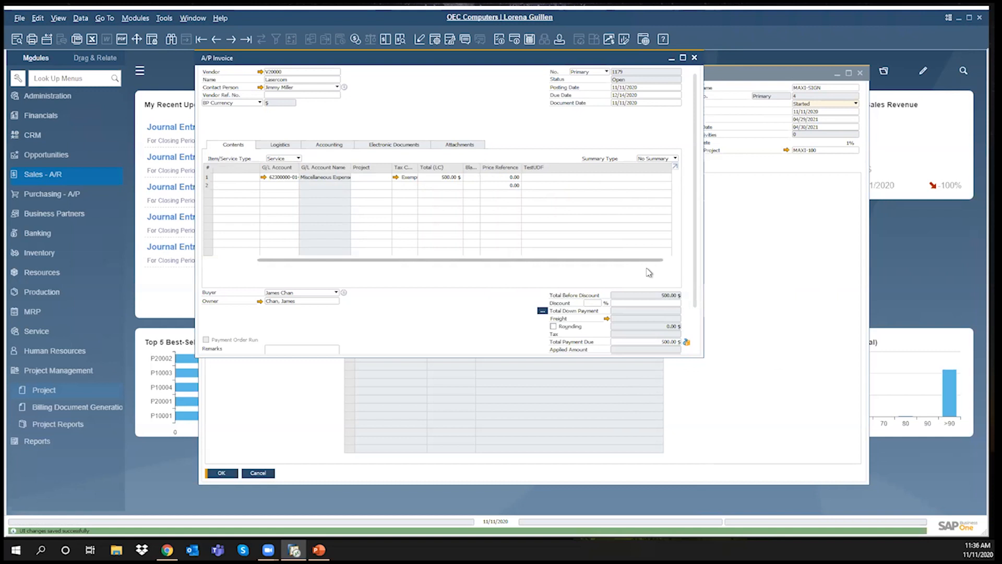
click(413, 177)
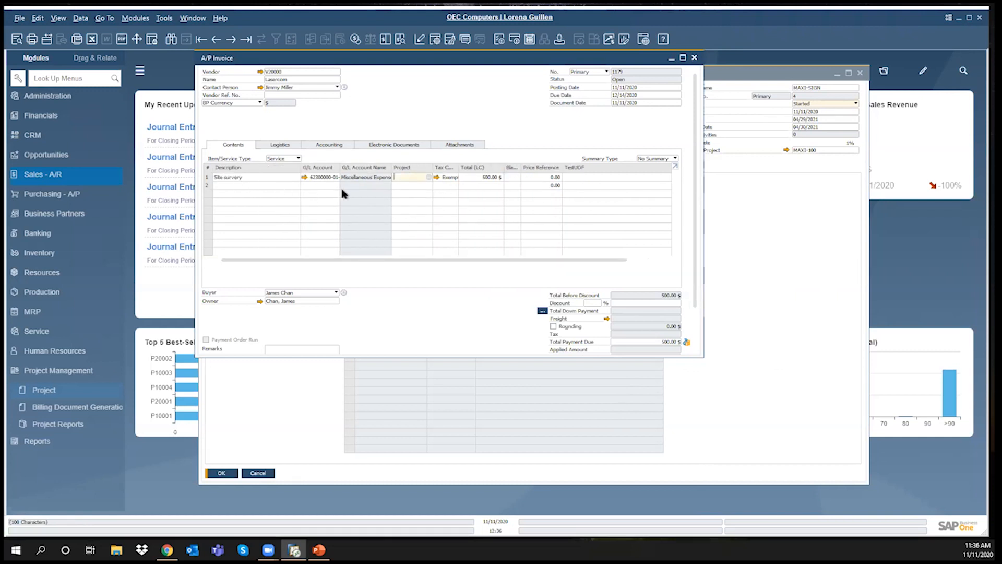
click(429, 177)
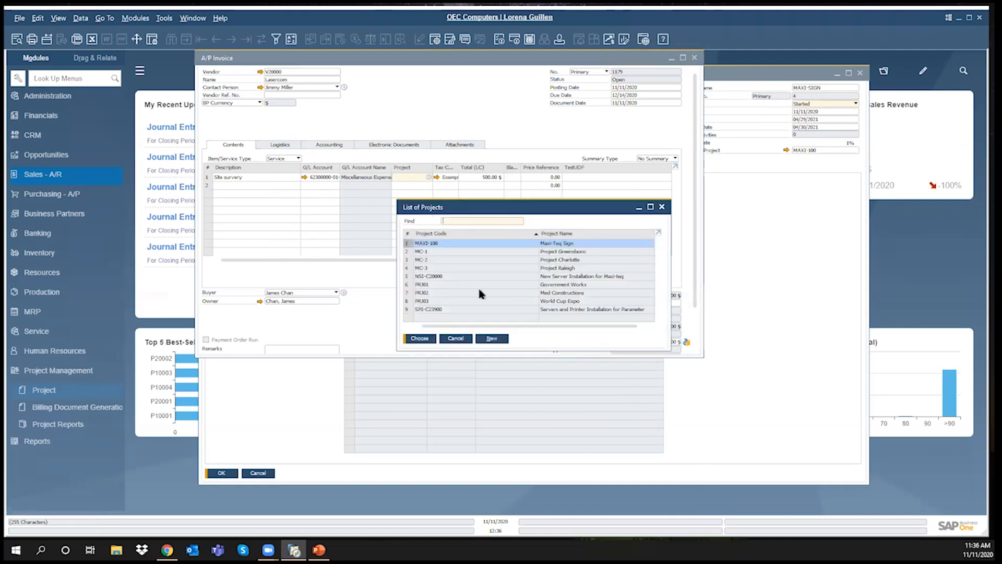
click(425, 340)
Add a second invoice line described as "Other" with the Travel Expense - Accomodation G/L account.
click(256, 186)
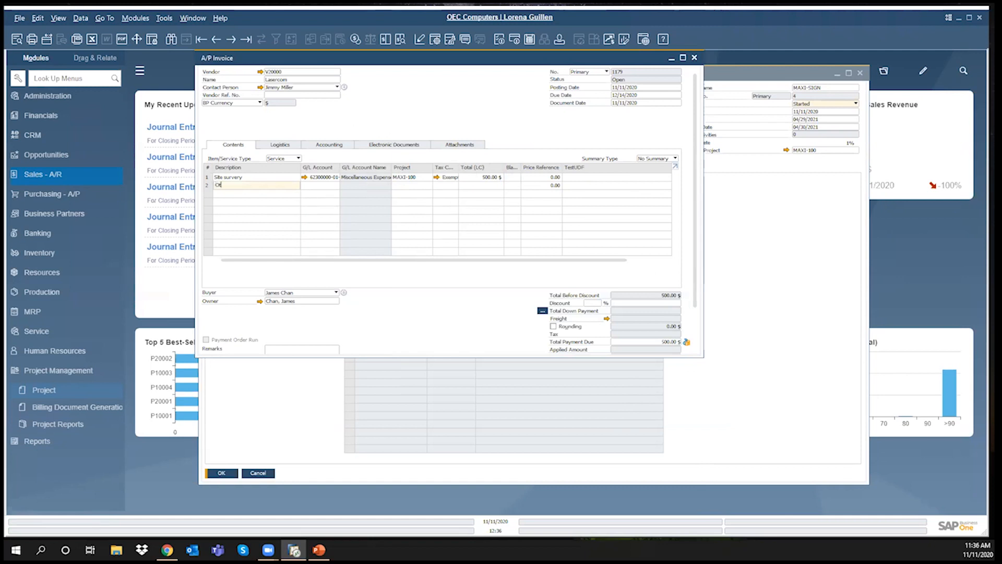
click(336, 186)
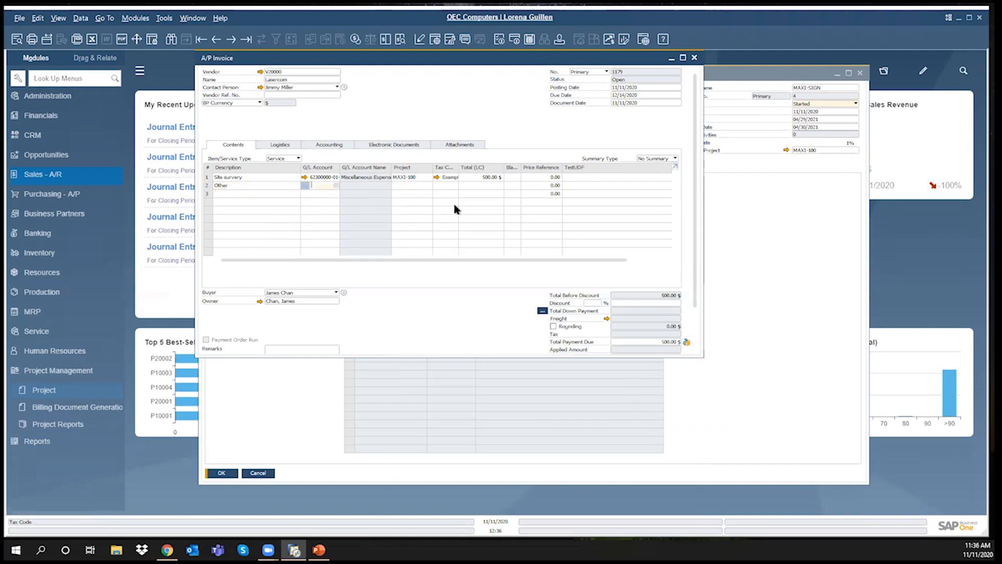
click(337, 185)
text(6)
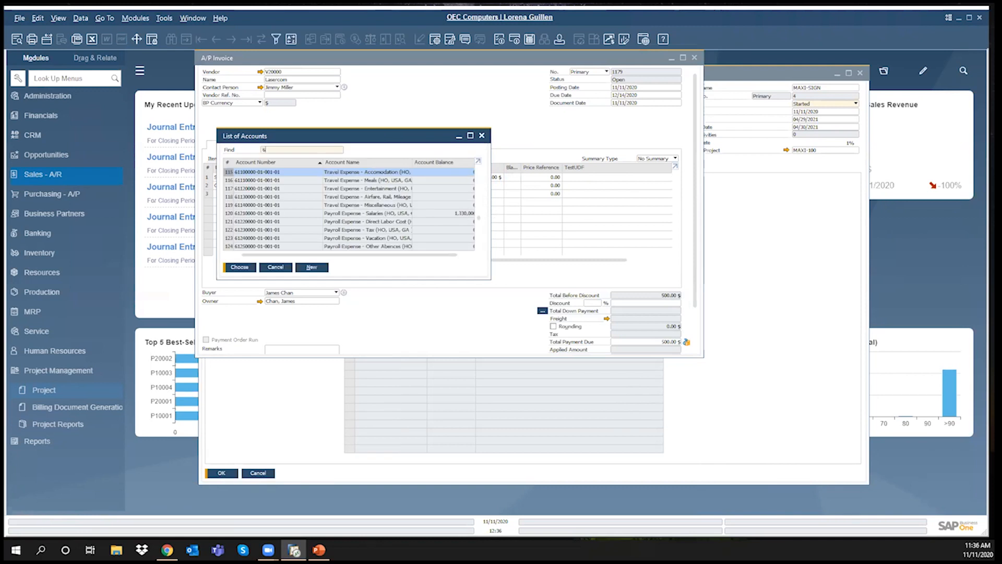
click(239, 267)
Assign the New Server Installation project, NSI-C20000, to the "Other" line.
click(412, 186)
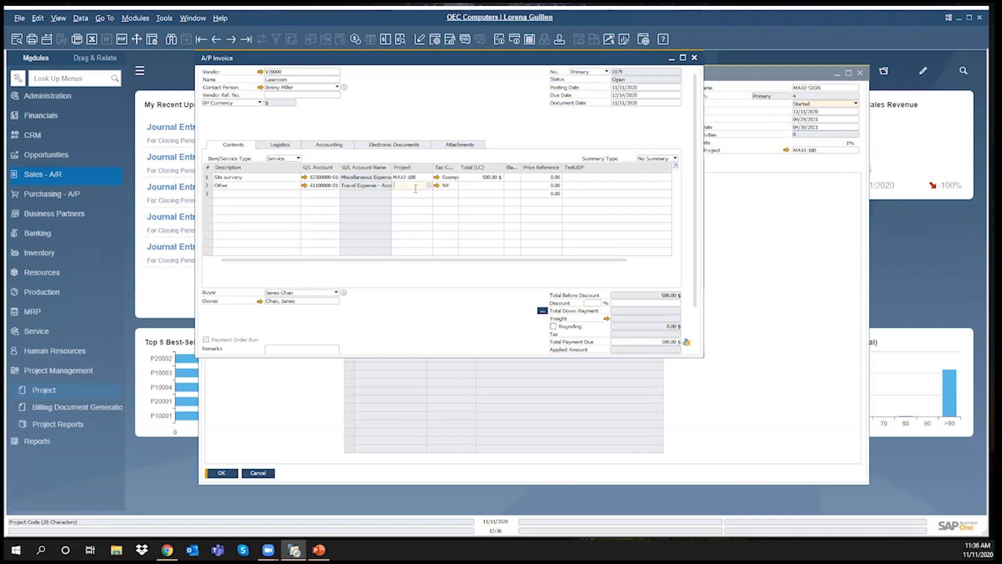
click(429, 186)
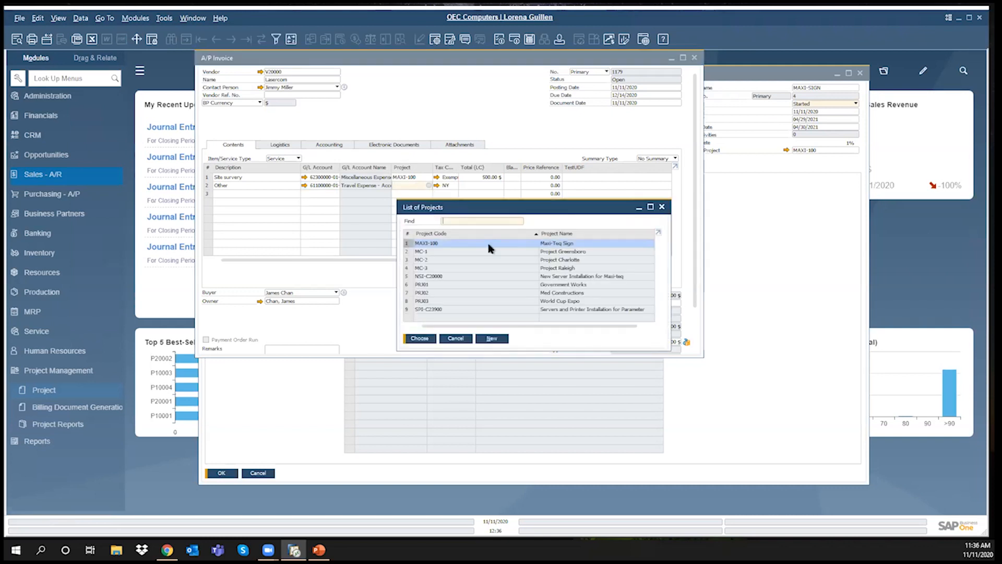
click(441, 276)
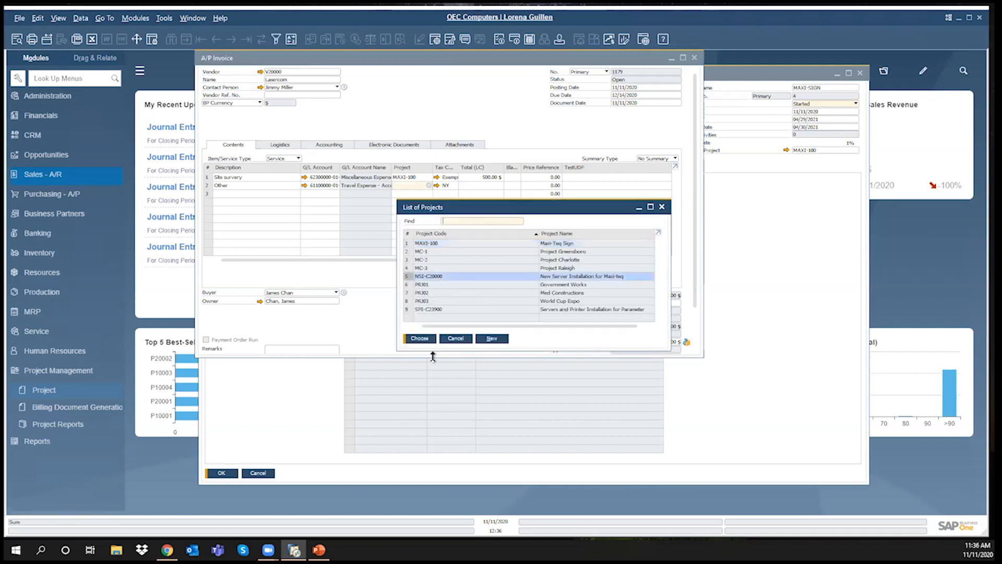
click(423, 339)
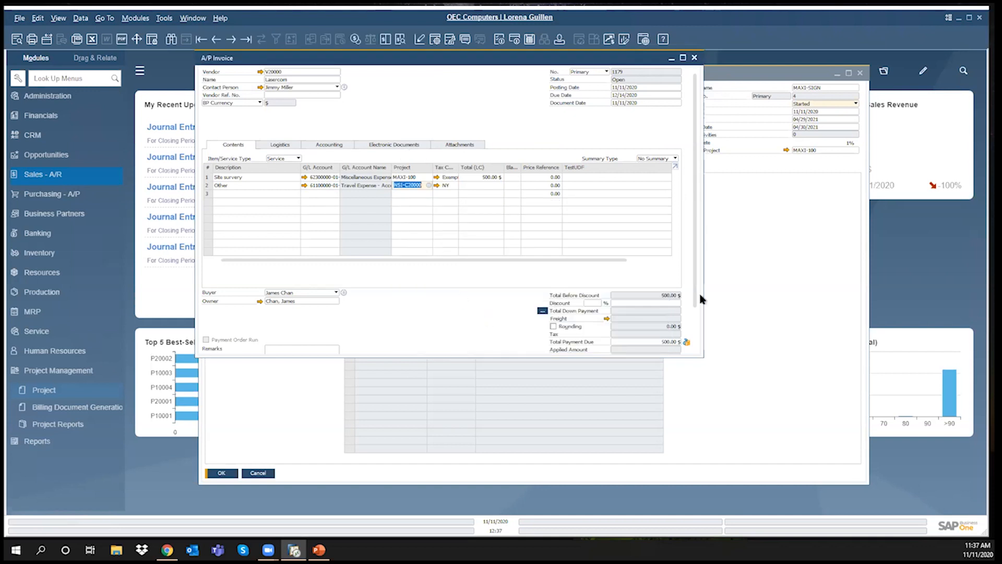
Set the "Other" line's tax code to Exempt and its total to 500.
scroll(702, 313, down, 3)
click(490, 140)
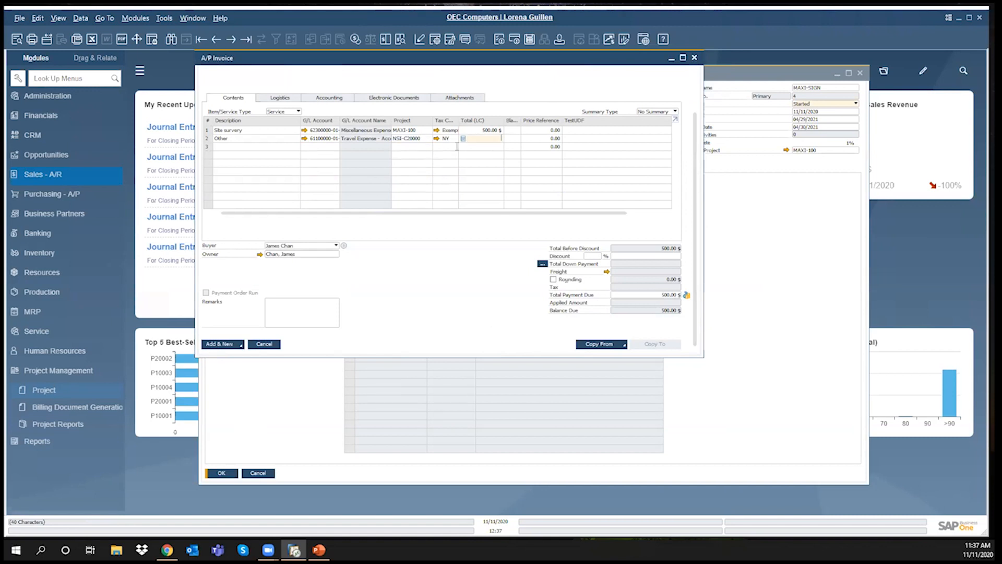
click(449, 139)
key(Tab)
key(Tab)
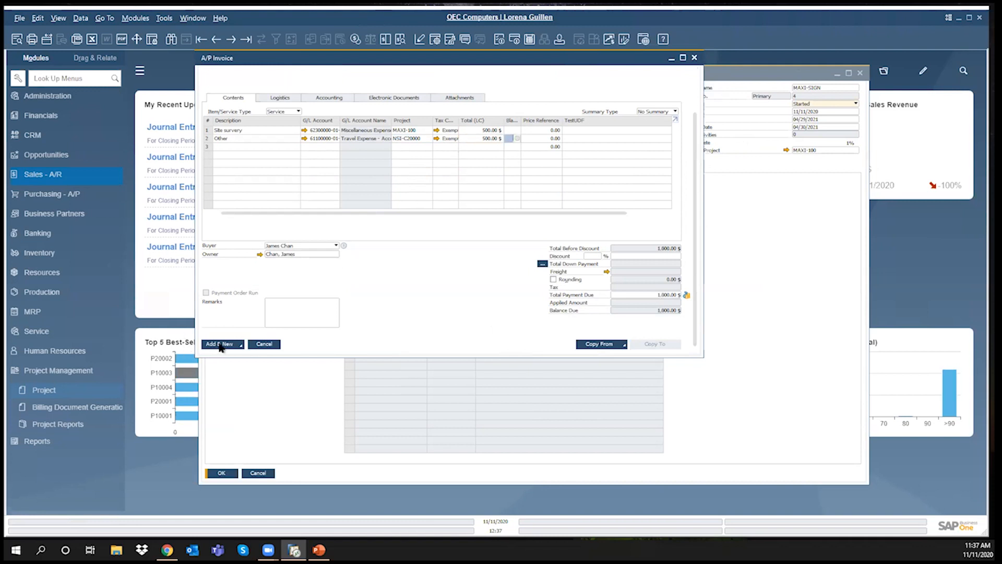
Try to add the A/P invoice and accept that it cannot be changed once added.
click(244, 343)
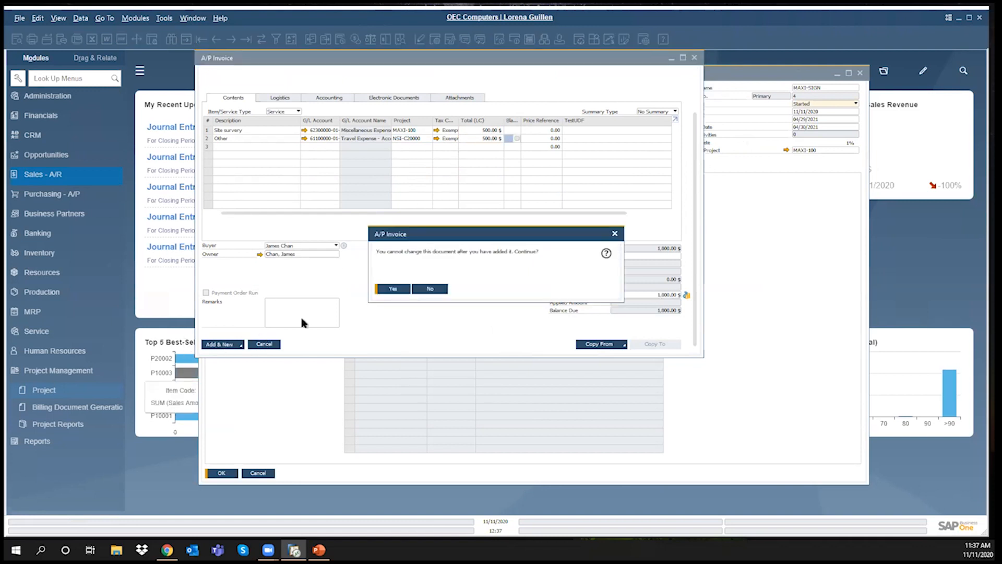
click(396, 291)
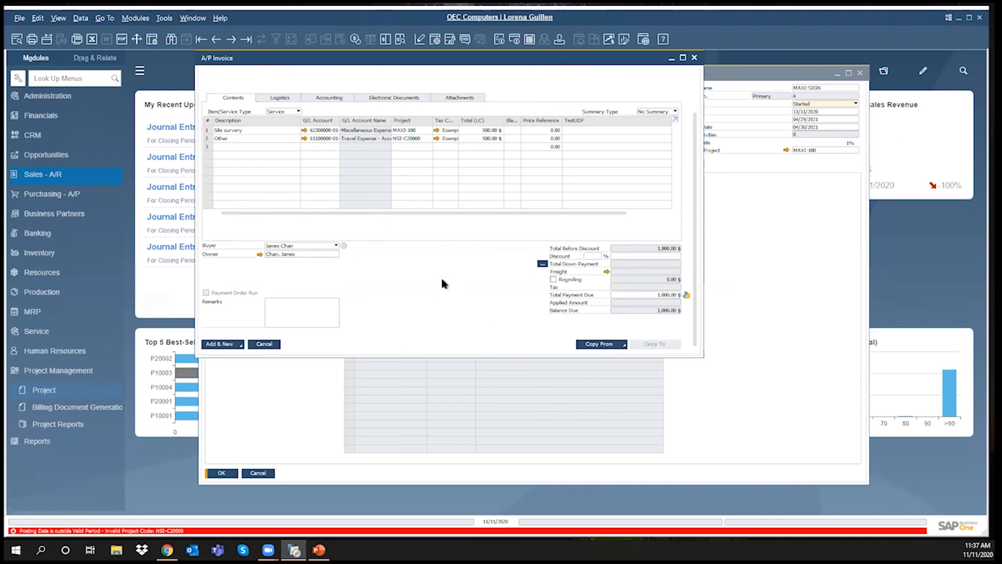
Check the invoice's posting date, and set the MAXI-100 financial project's Valid From date to 11/10/2020 in the project setup.
scroll(689, 195, up, 3)
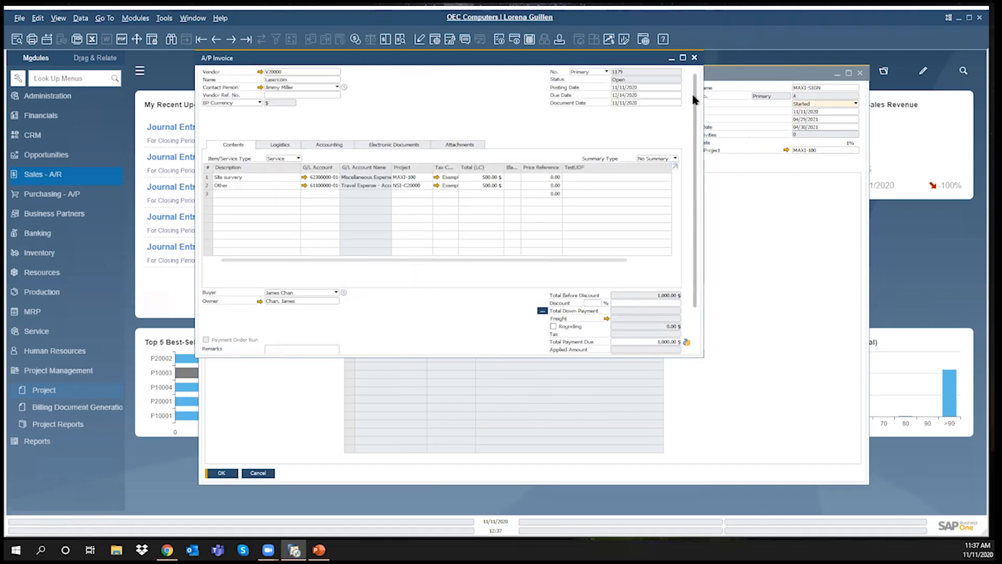
click(642, 88)
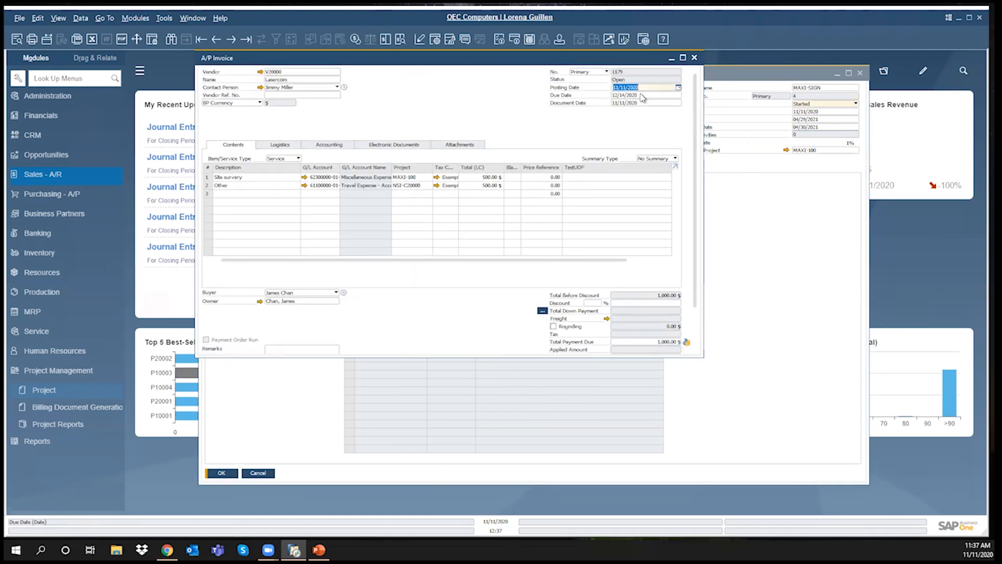
click(787, 157)
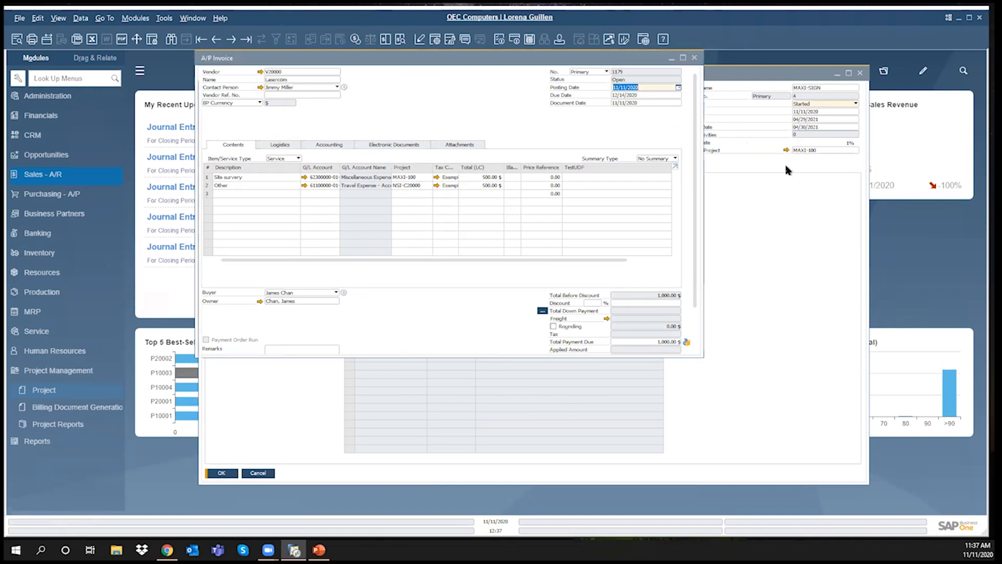
click(660, 191)
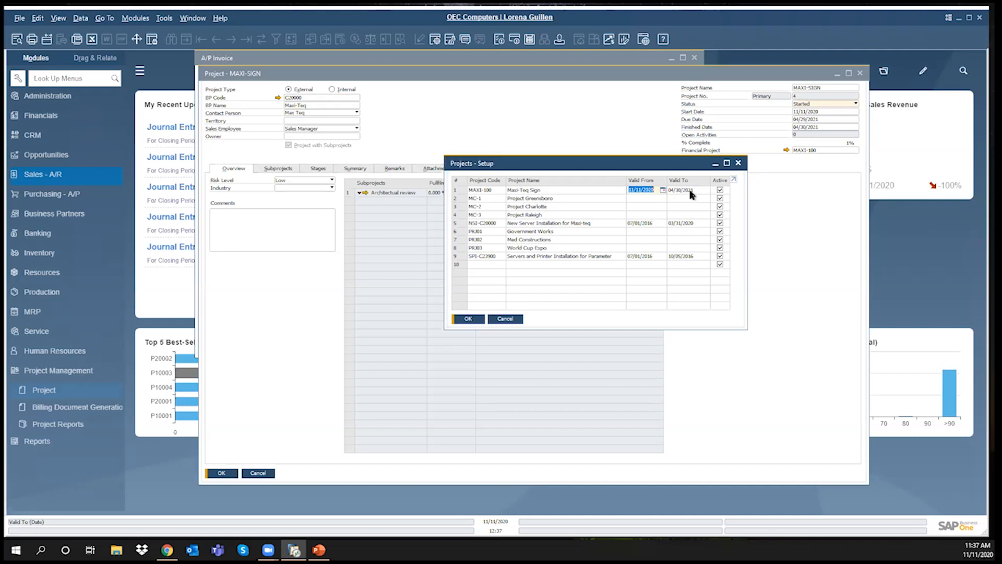
click(689, 191)
key(shift+Tab)
text(11/10)
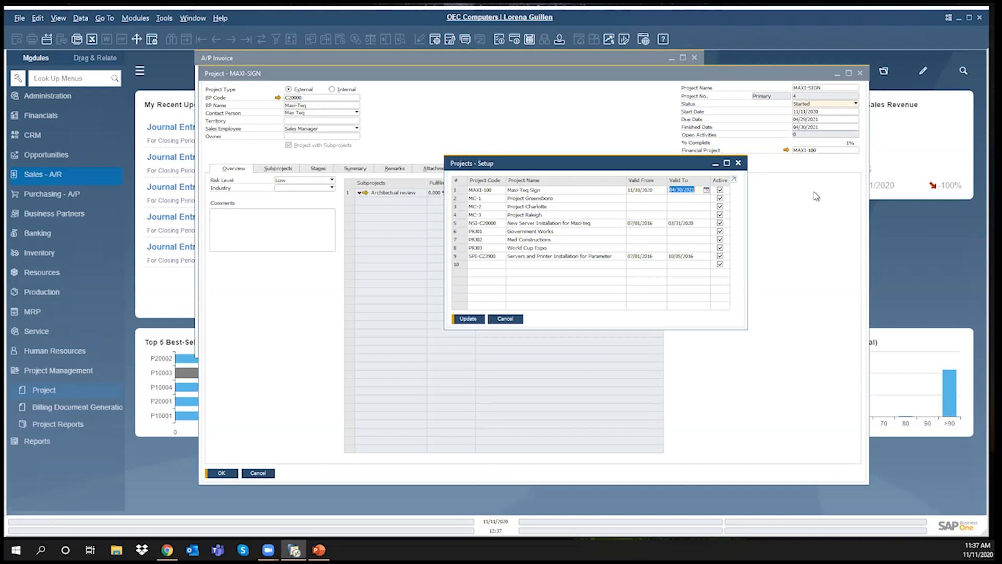
click(471, 318)
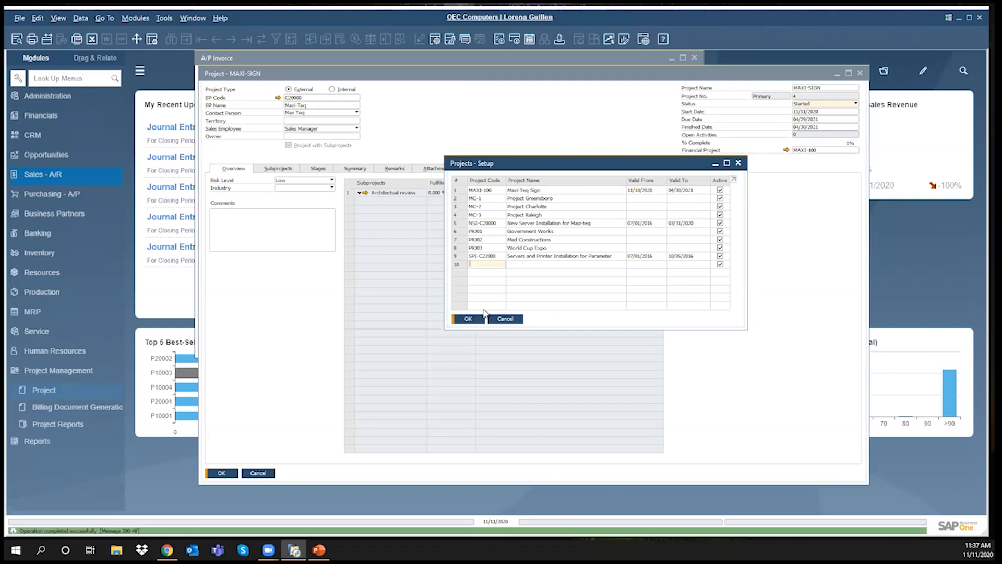
Return to the A/P invoice and try again to add it, accepting that it cannot be changed.
click(412, 65)
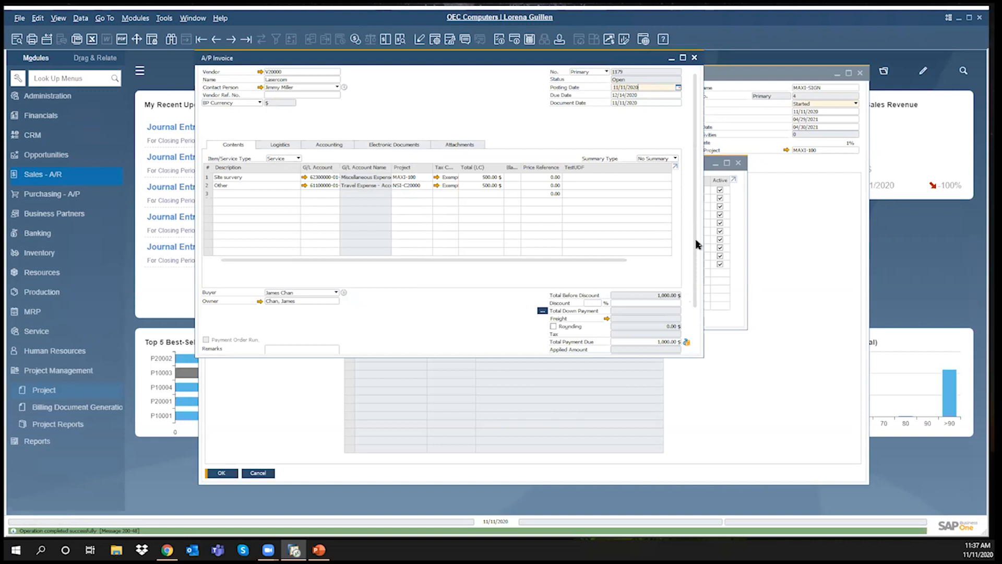
scroll(328, 313, down, 2)
click(220, 346)
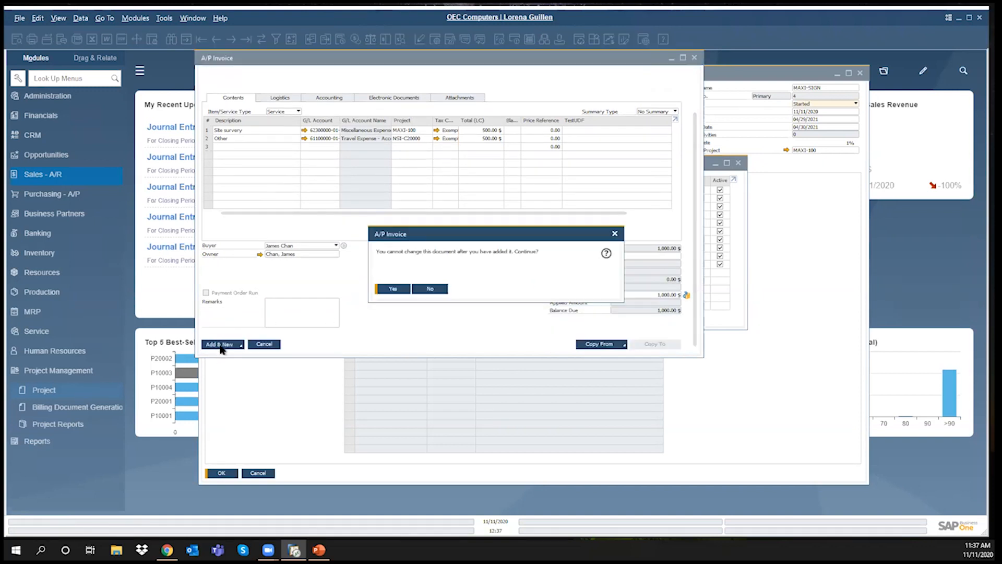
click(392, 290)
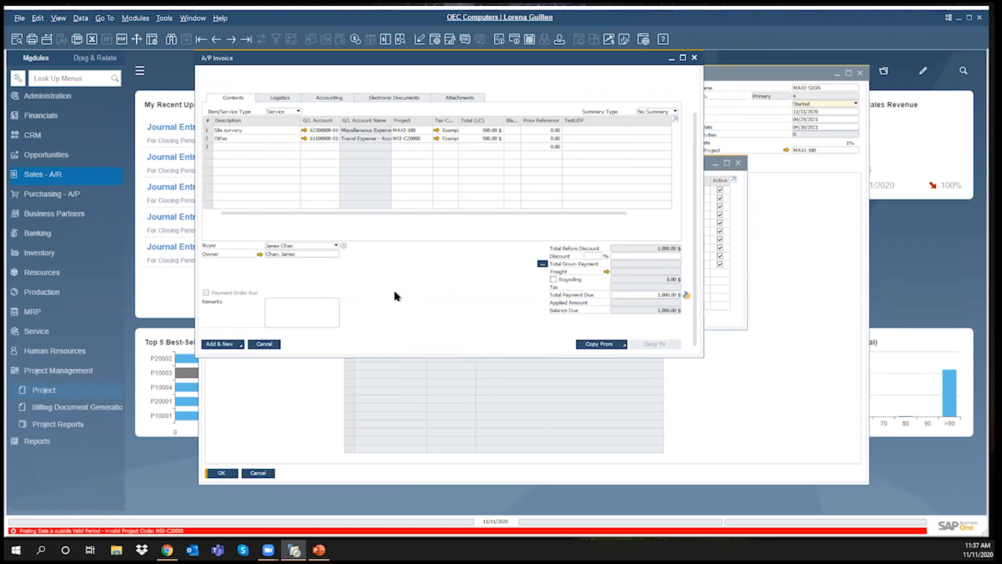
From the "Other" line's project list, set project NSI-C20000's Valid To date to 11/11/2020 and save the project setup.
click(414, 140)
click(428, 139)
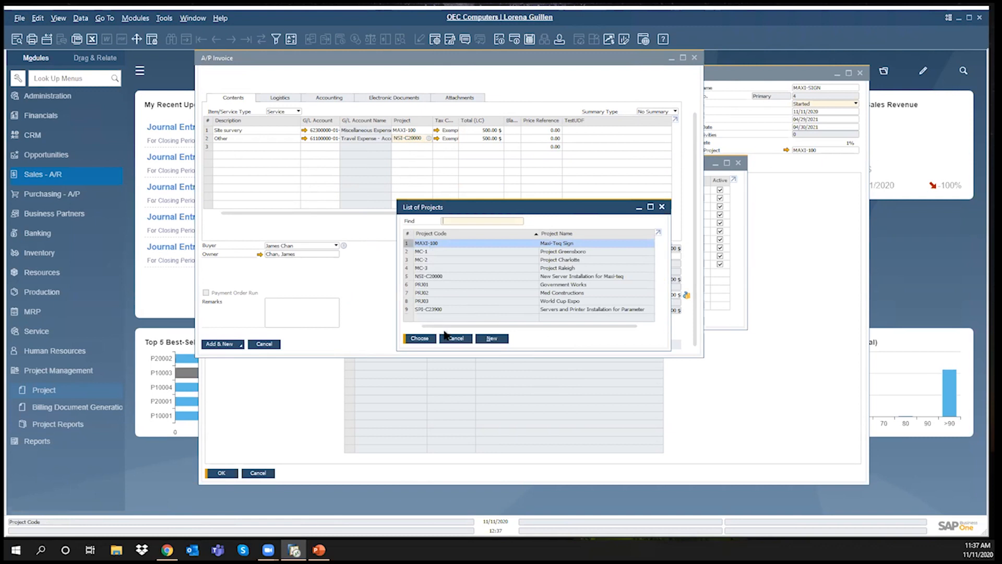
click(425, 277)
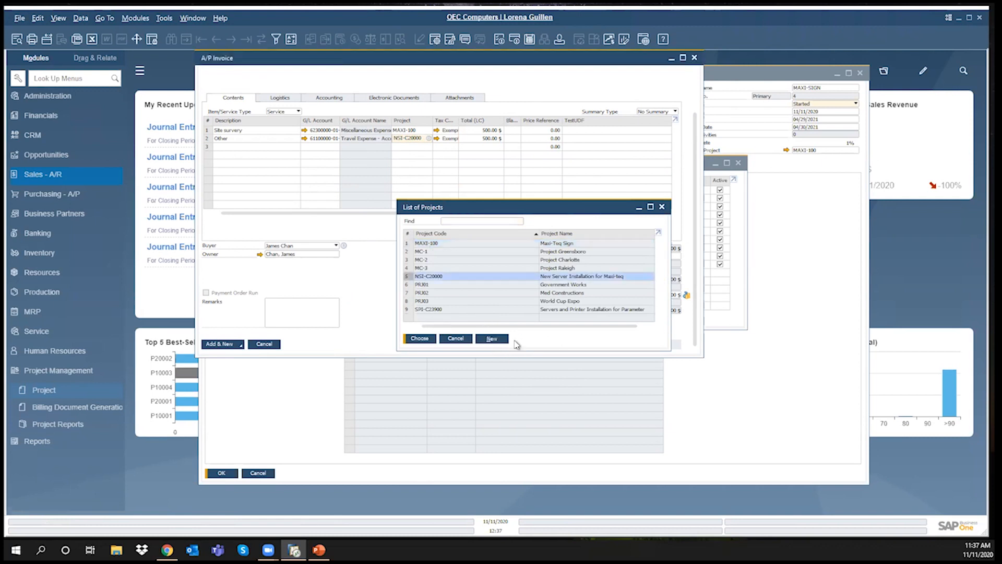
click(502, 338)
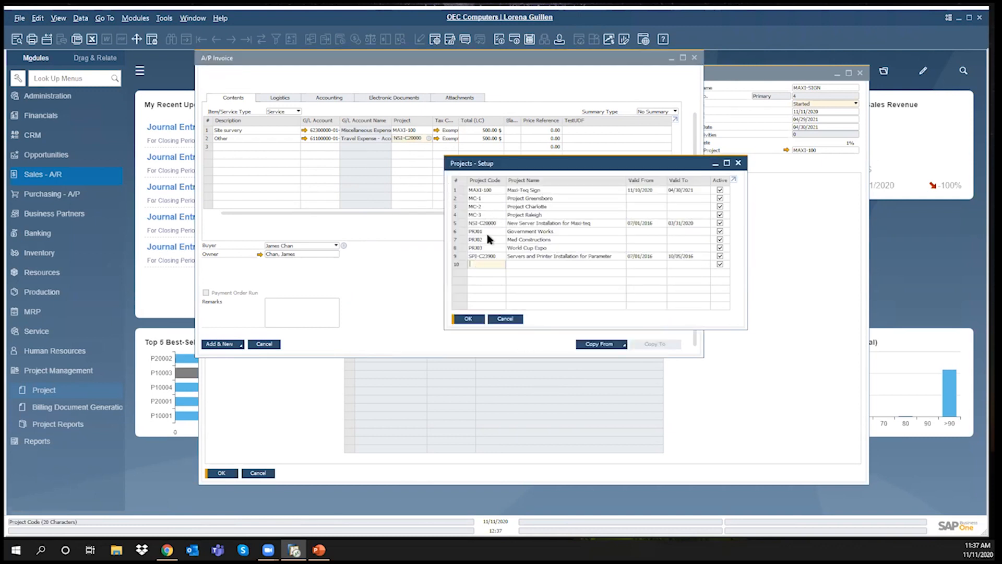
click(654, 224)
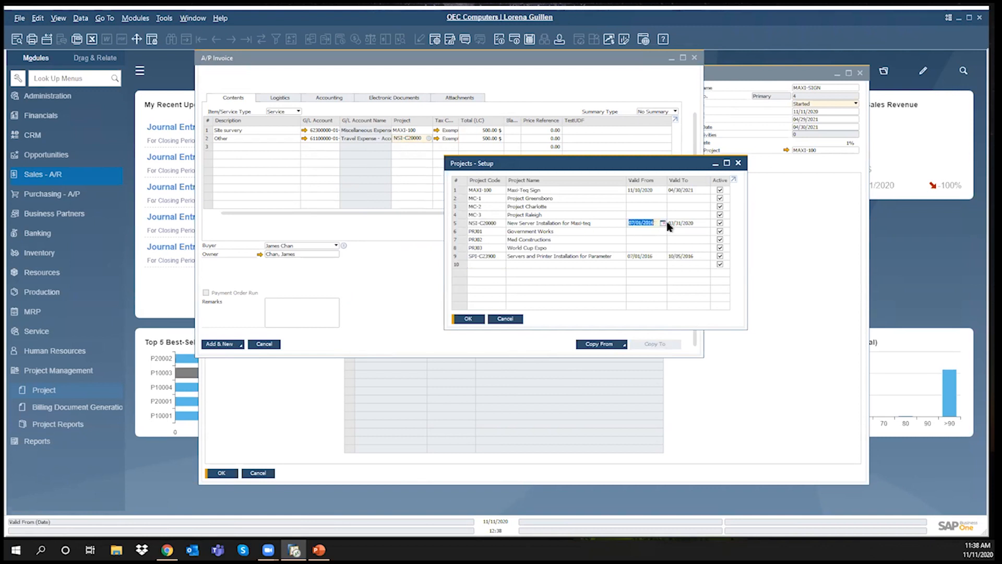
click(702, 224)
text(11/11/2020)
key(Tab)
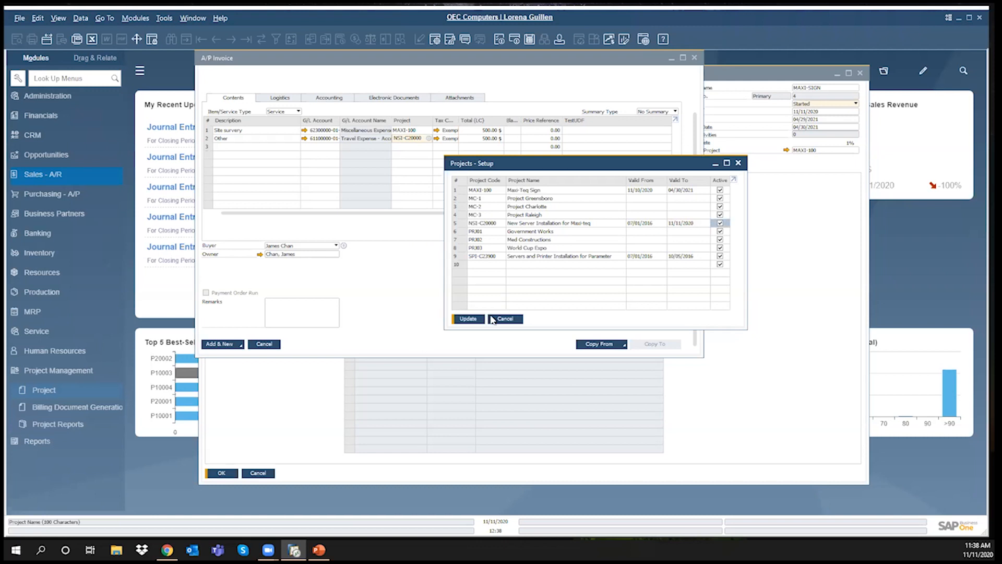
click(470, 320)
click(470, 320)
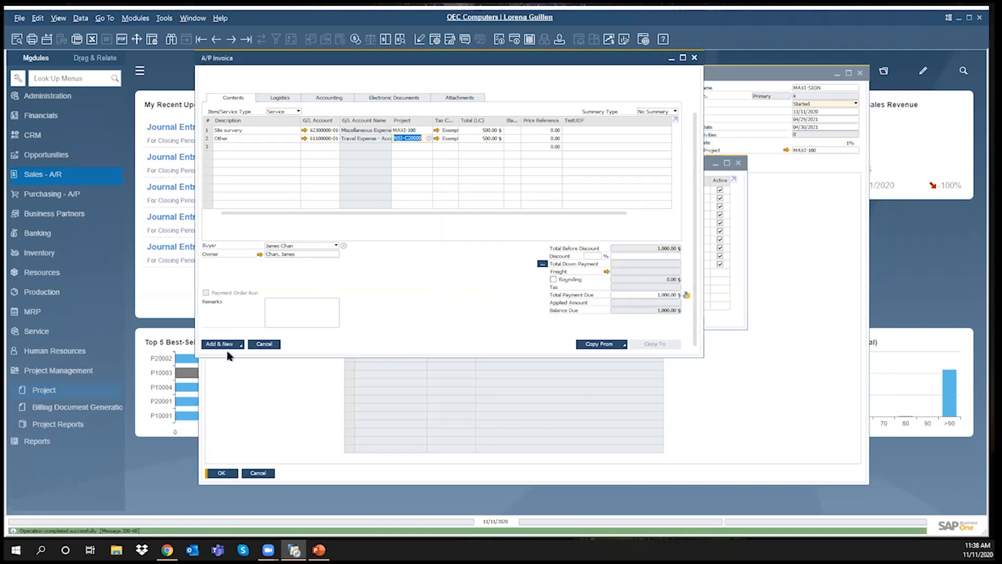
Add the A/P invoice, accept that it cannot be changed, and close the invoice and project setup windows.
click(225, 345)
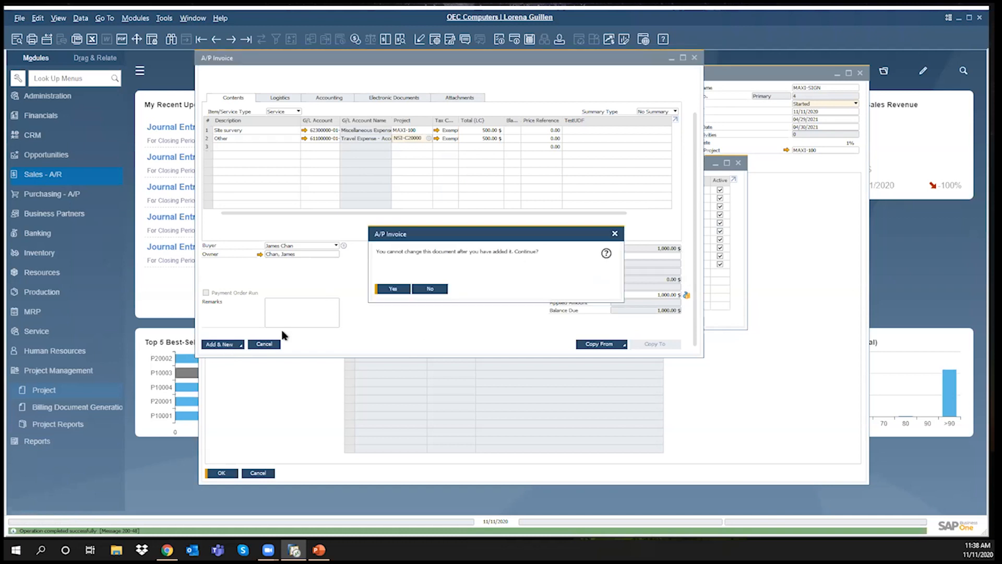
click(393, 288)
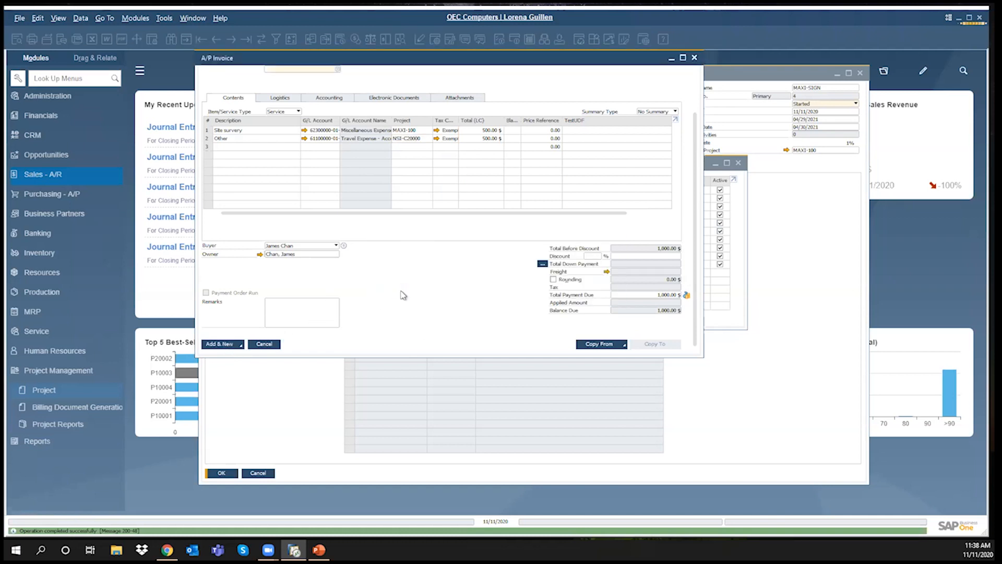
click(694, 57)
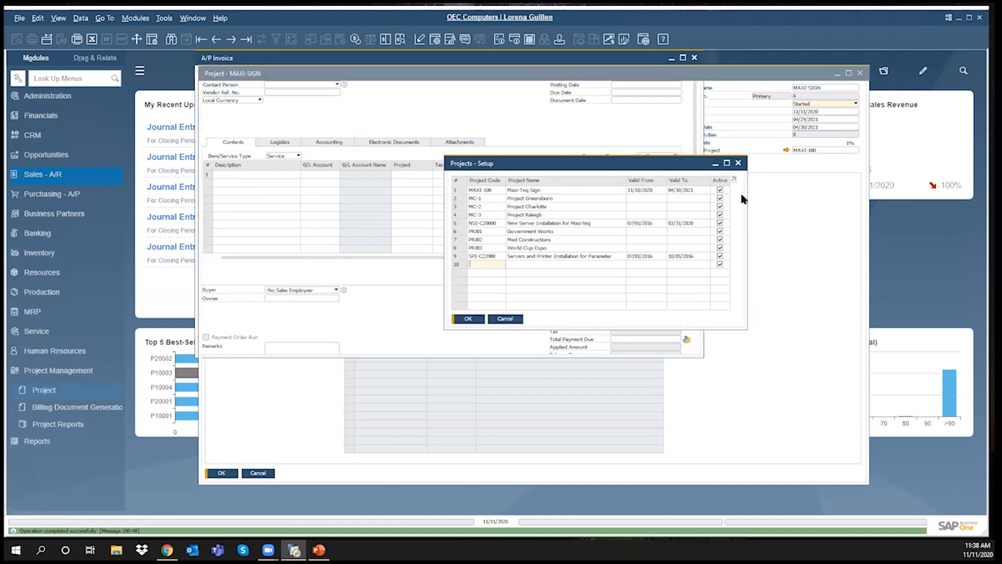
click(506, 319)
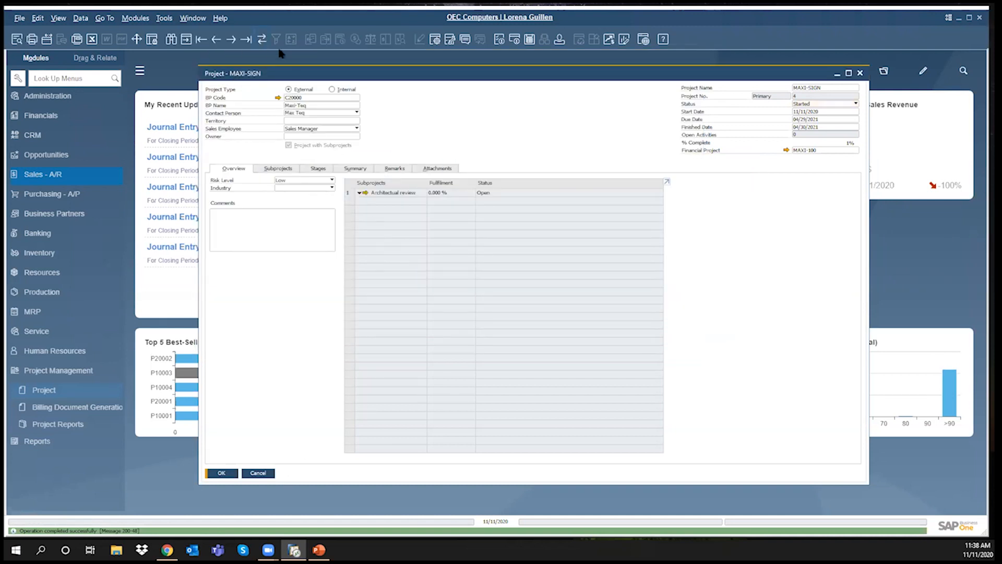
Open the MAXI-SIGN project's Document Assignment window at full size and review the unassigned A/P invoice's lines.
click(221, 472)
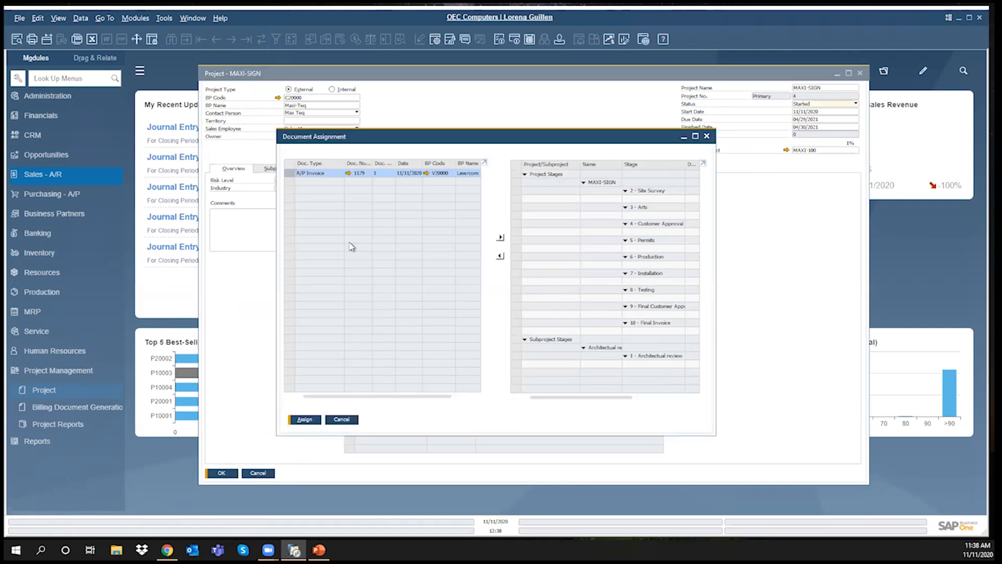
click(696, 136)
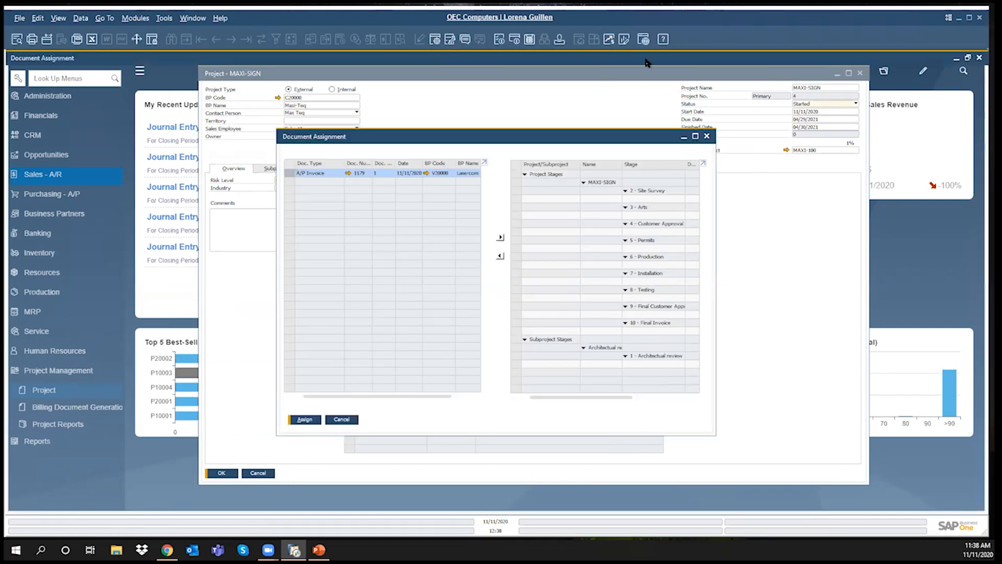
click(153, 94)
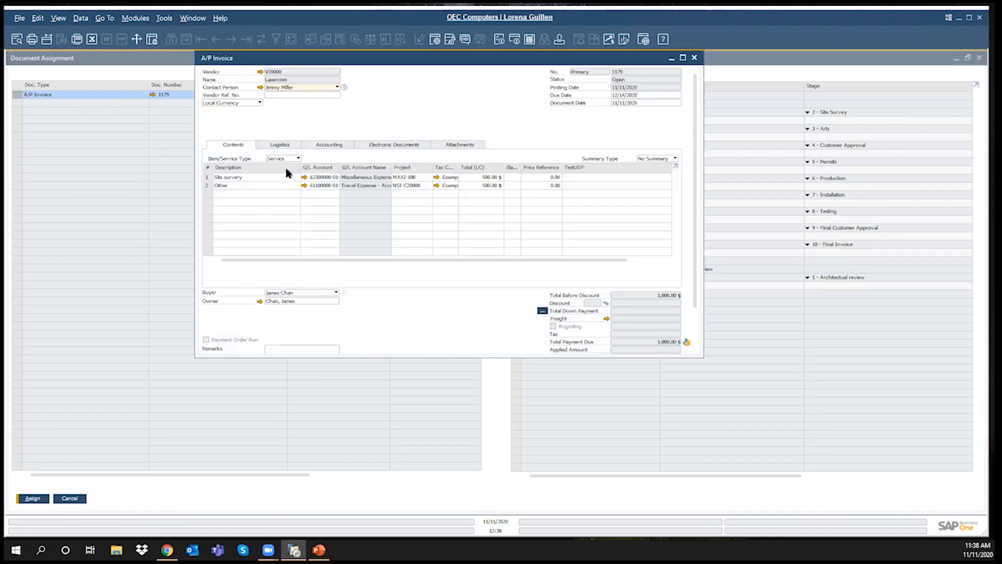
click(695, 58)
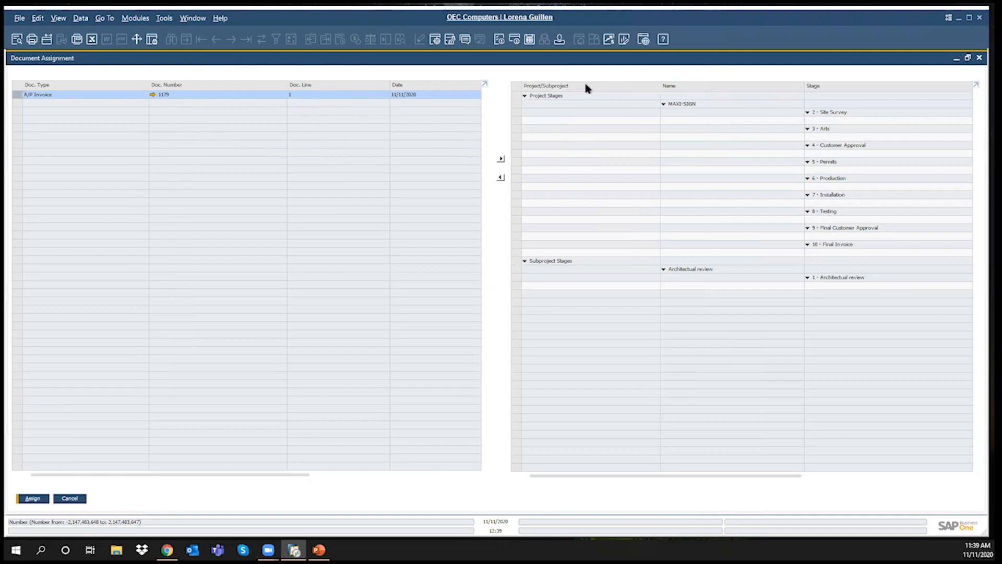
Assign the A/P invoice's line 1 to the Site Survey stage of the MAXI-SIGN project.
click(838, 121)
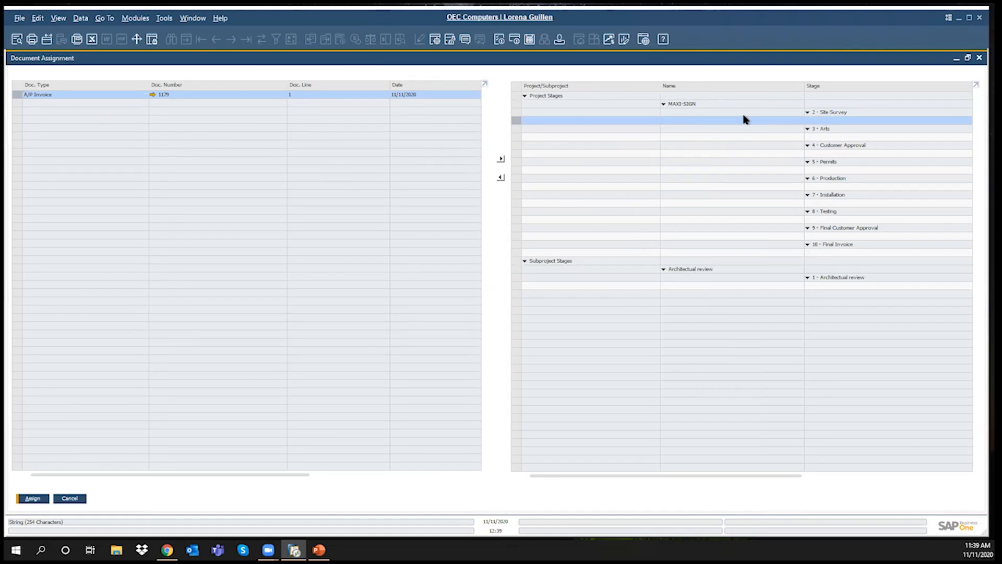
click(501, 160)
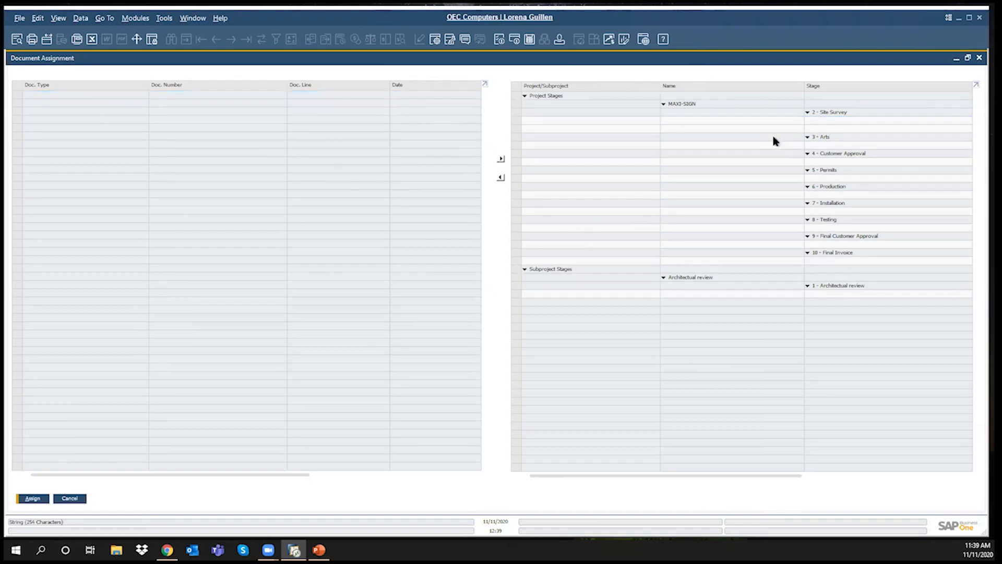
click(733, 121)
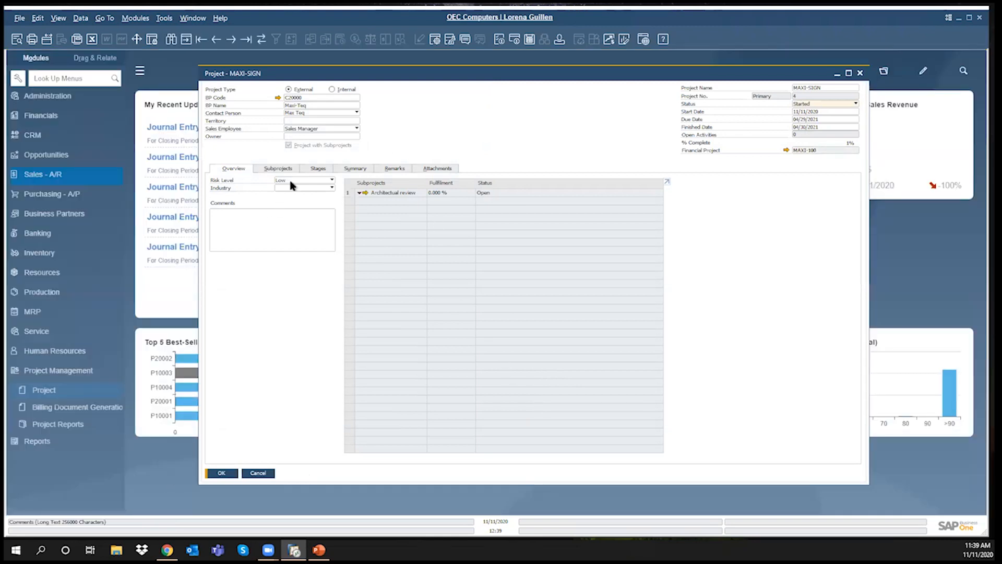
Show the documents linked to the MAXI-SIGN project's Site Survey stage and fit the column widths.
click(321, 169)
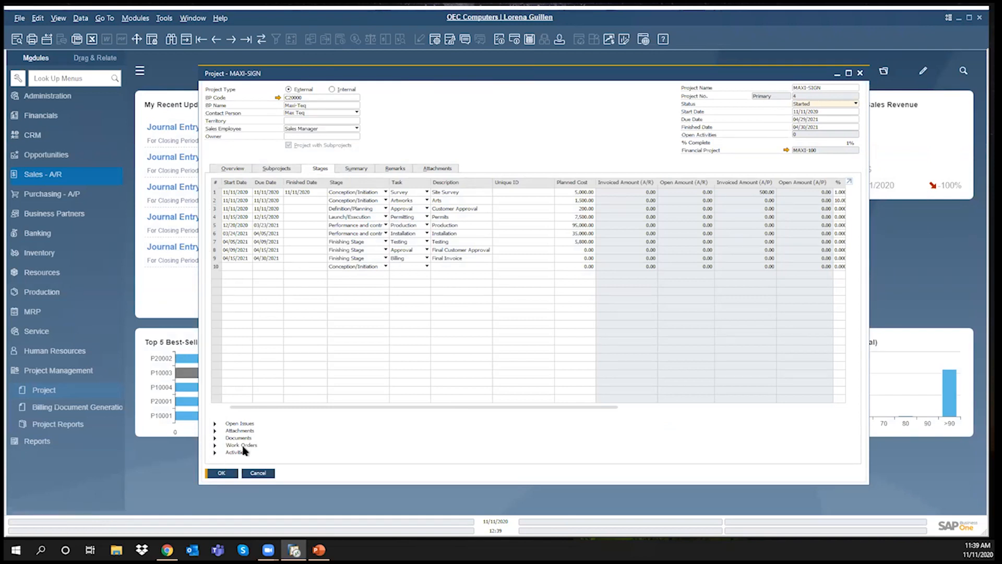
click(215, 439)
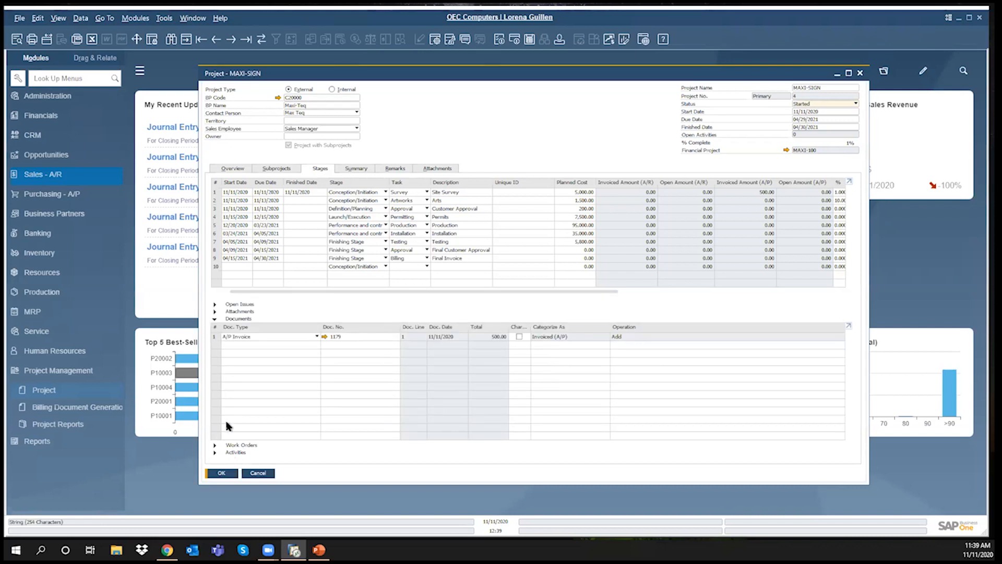
click(273, 336)
click(436, 346)
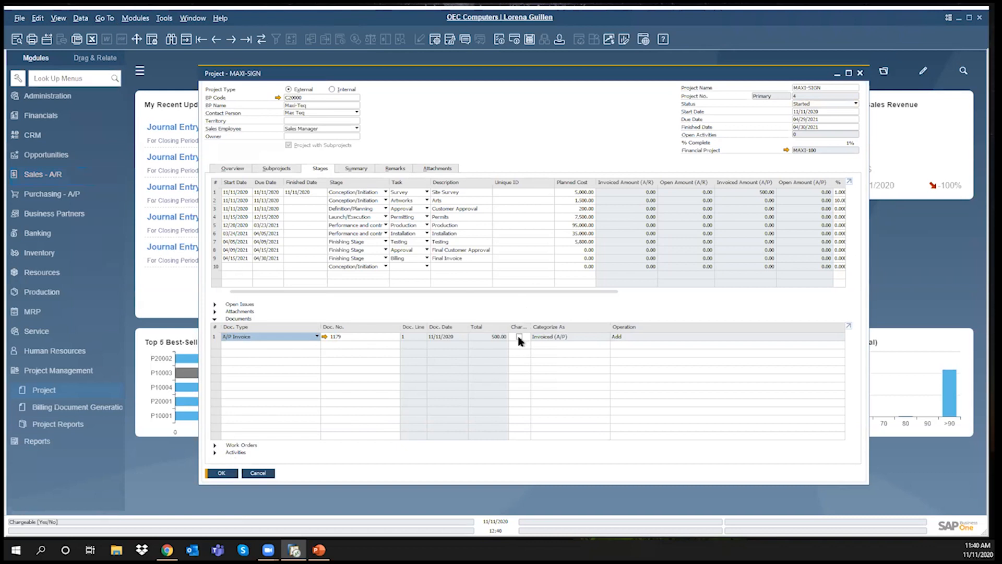
click(532, 327)
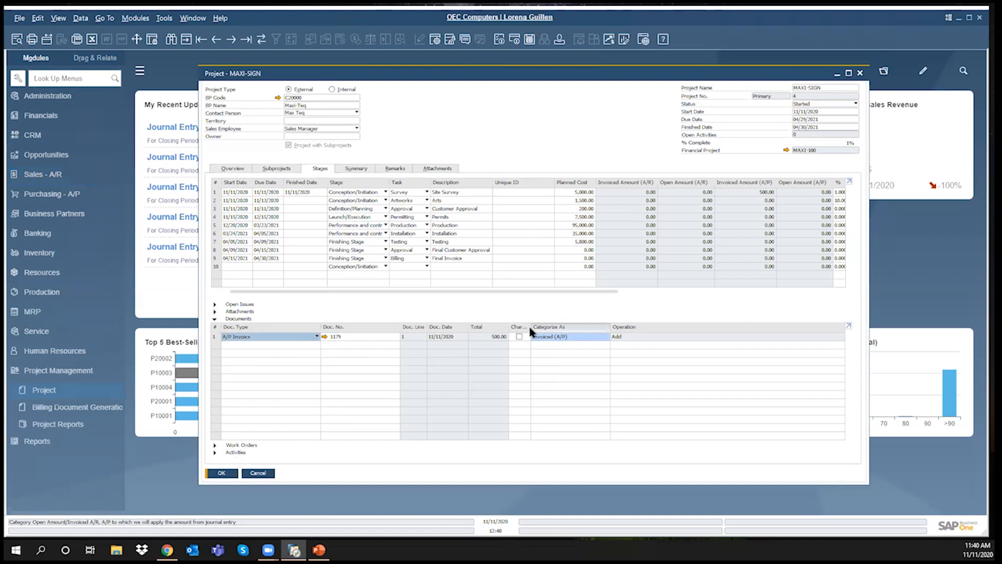
click(59, 18)
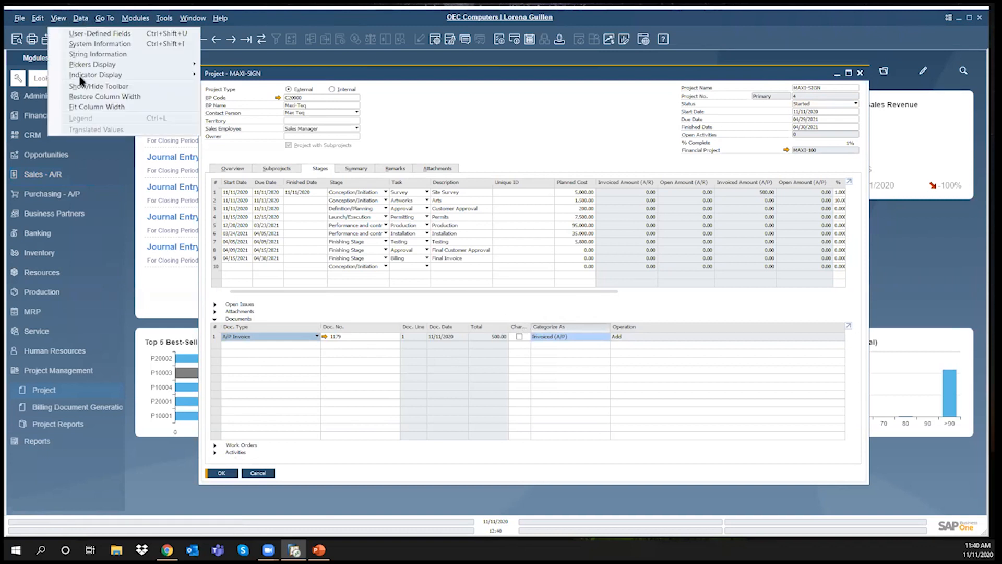
click(88, 108)
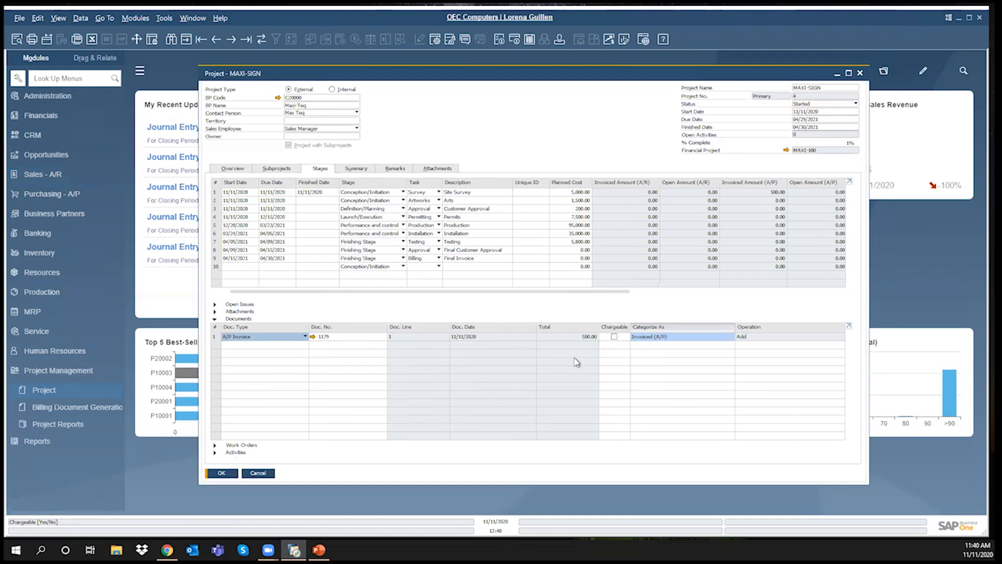
Collapse the stage documents, review the project's budget summary, and return to the project overview.
click(215, 319)
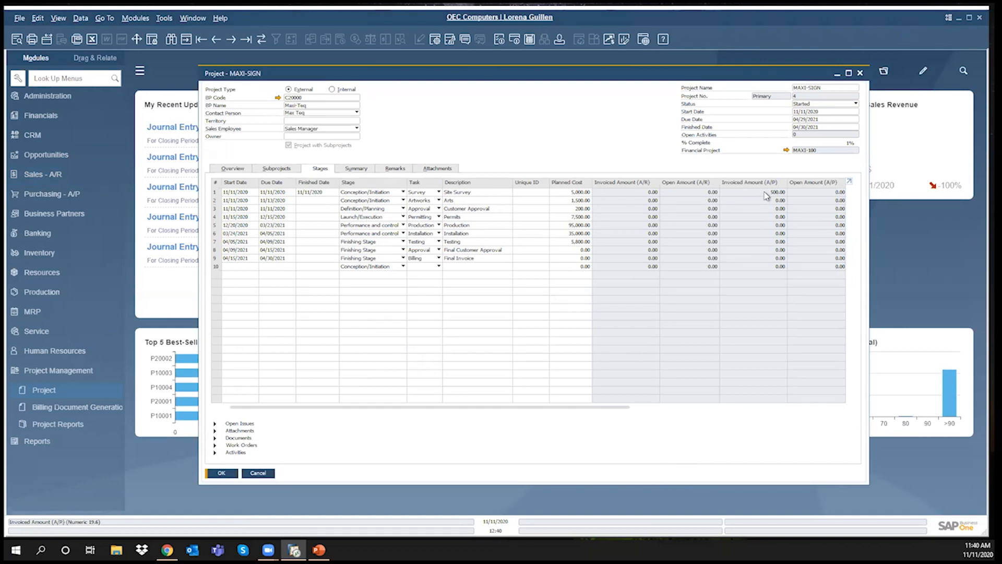
click(348, 172)
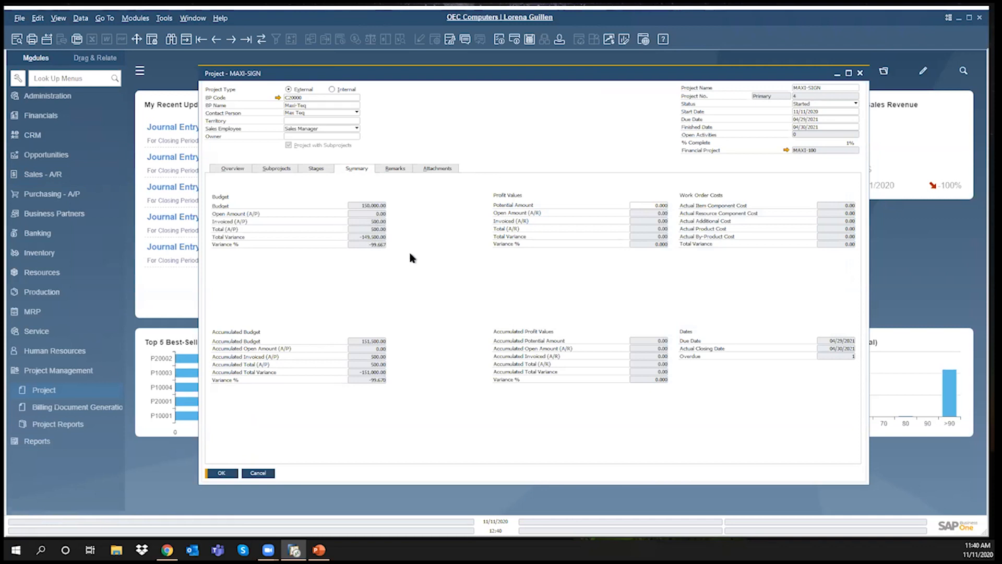
click(239, 168)
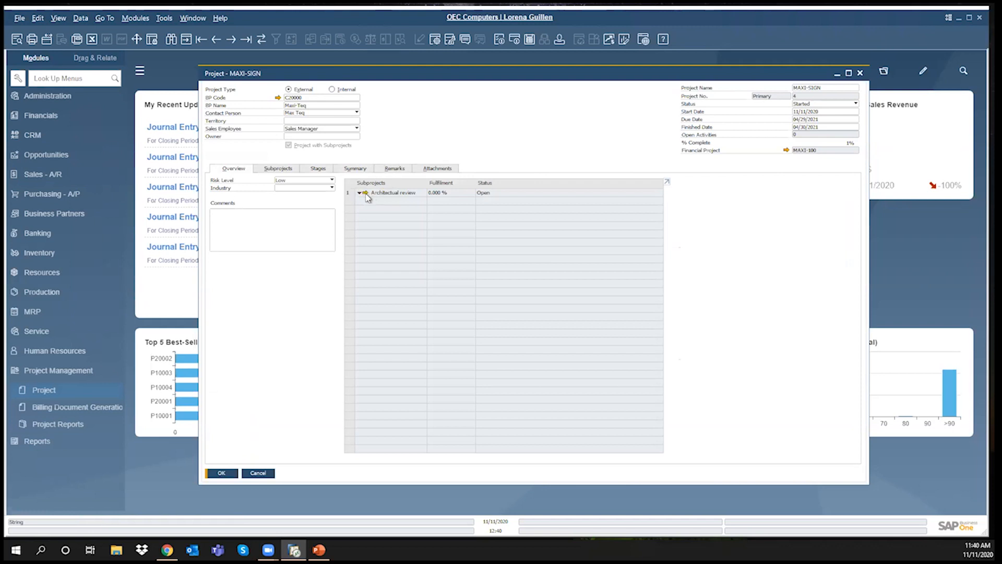
Open the Architectual review subproject's stages, show the documents section, and close the subproject without changes.
click(366, 193)
click(363, 228)
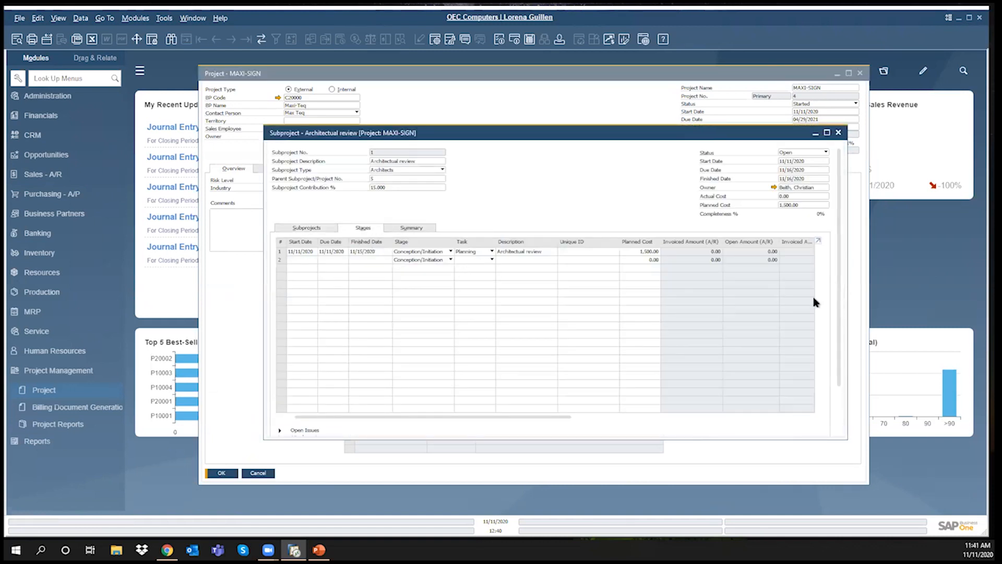
drag(837, 255, 845, 358)
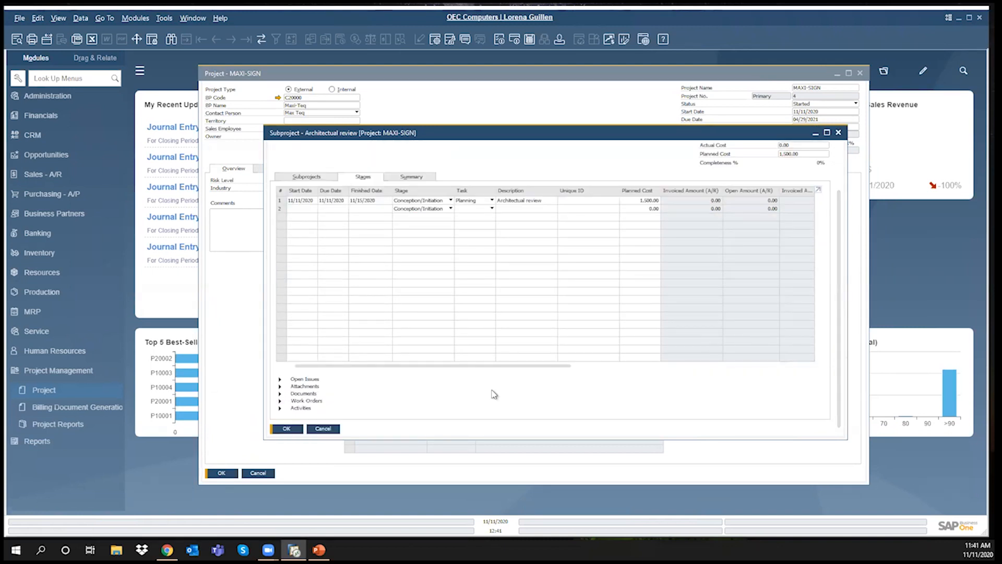
click(280, 394)
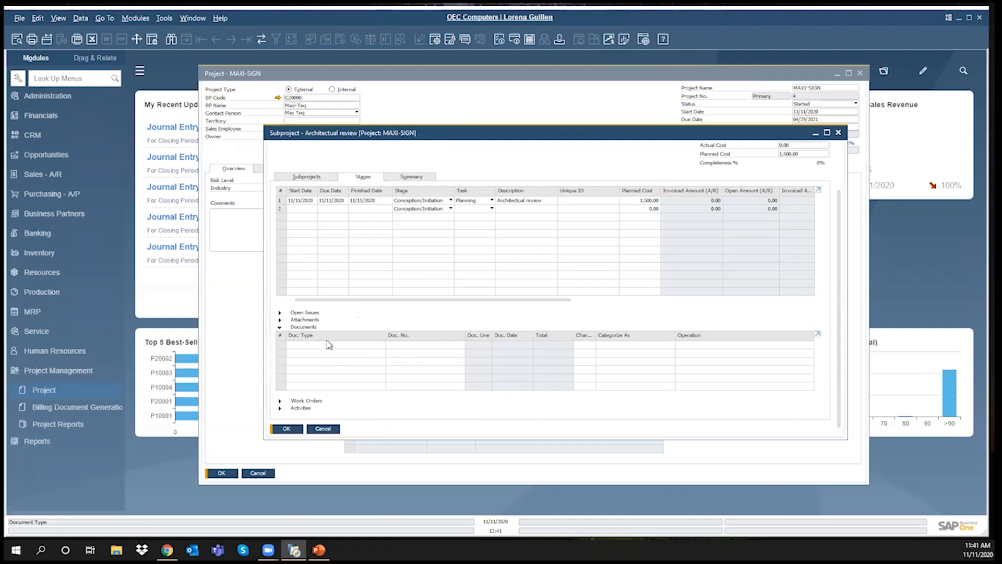
click(325, 429)
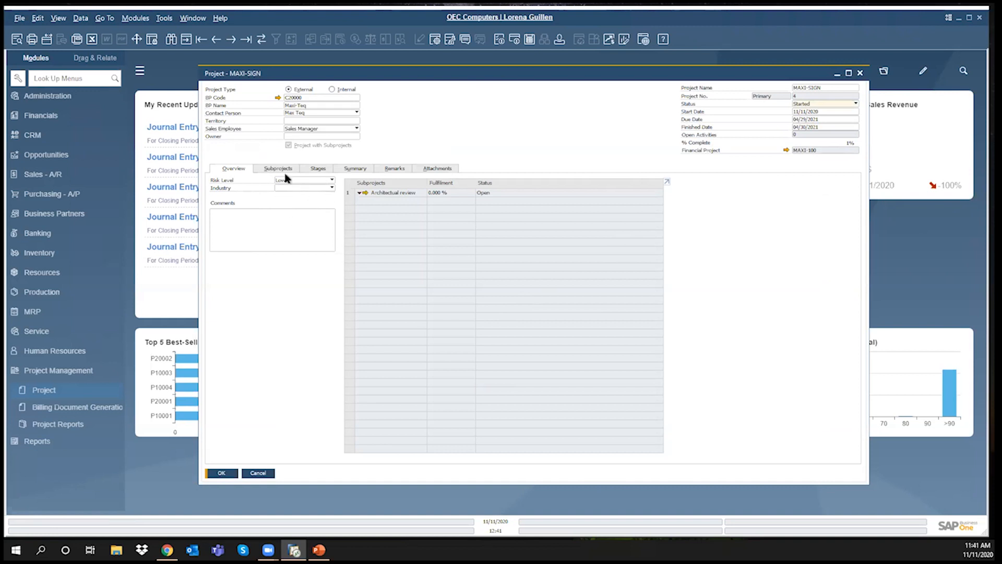
Review the MAXI-SIGN project's stage costs and budget summary, including the stages' completion percentages.
click(319, 169)
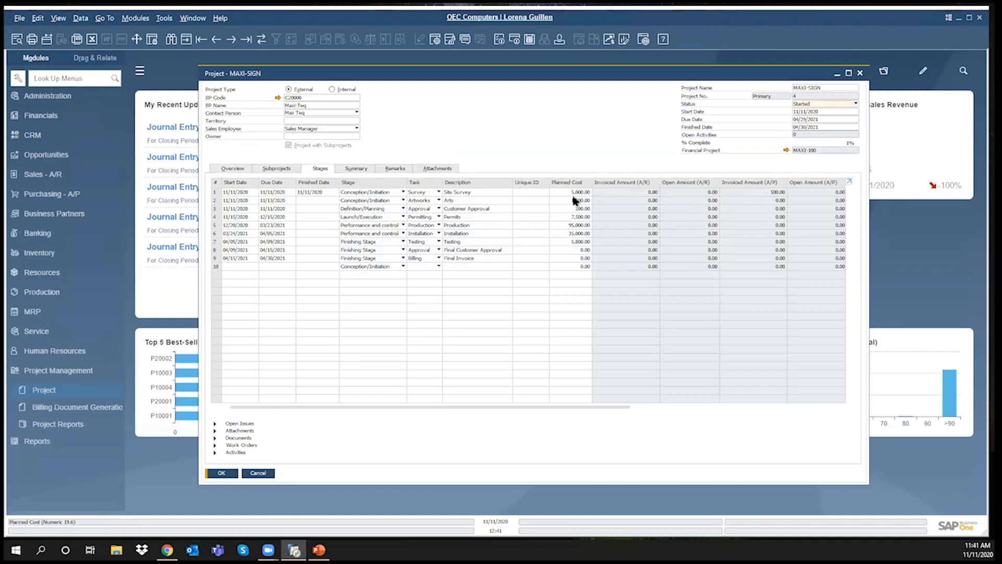
click(355, 168)
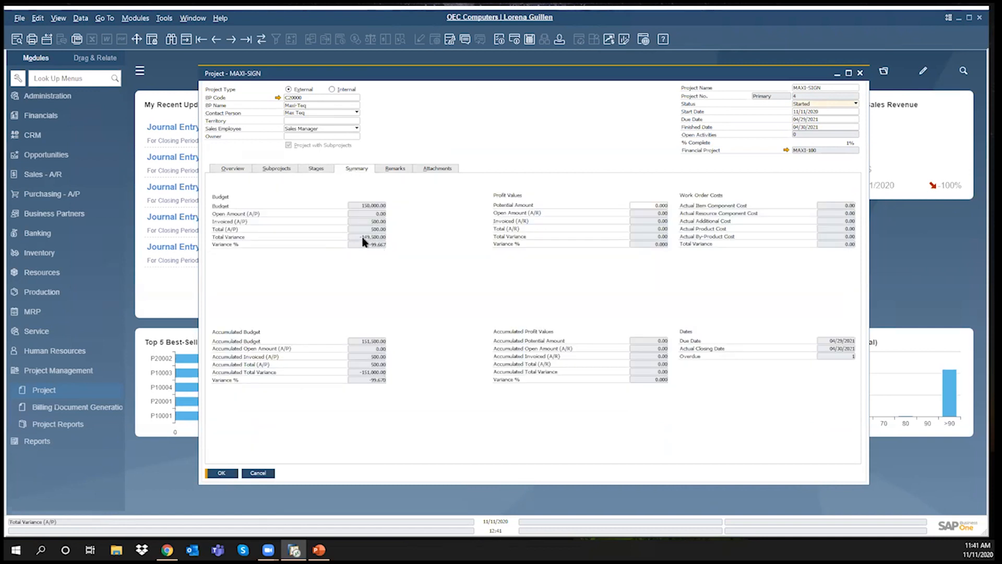
click(317, 169)
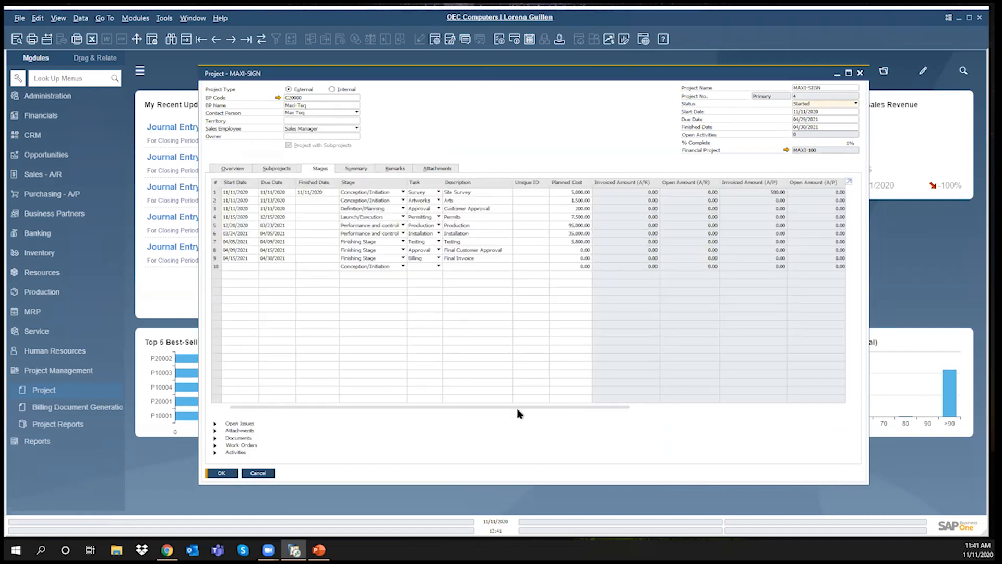
drag(738, 412, 536, 413)
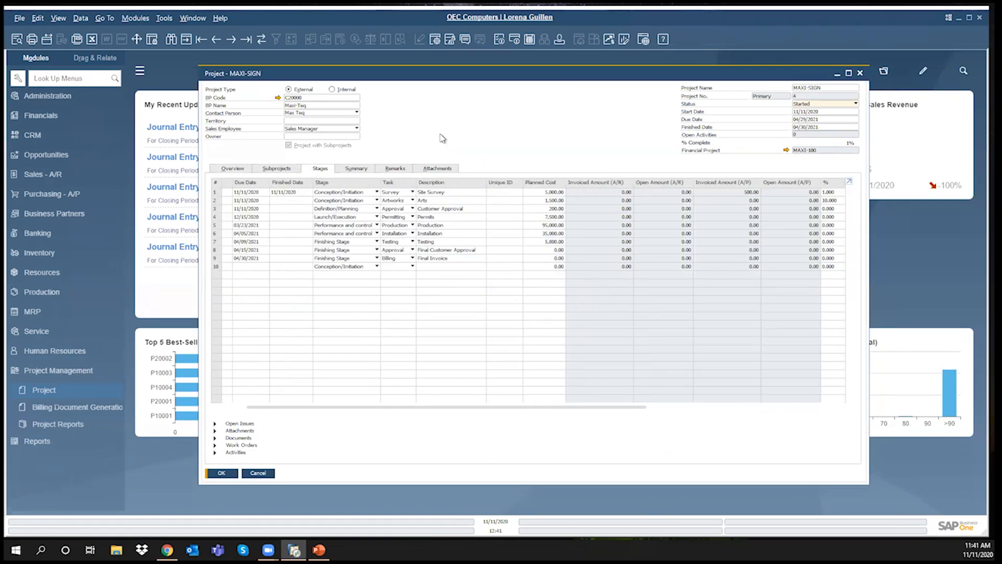
Add an open issue to the Site Survey stage with area Technical, priority High and remarks "Need to check internet".
click(215, 425)
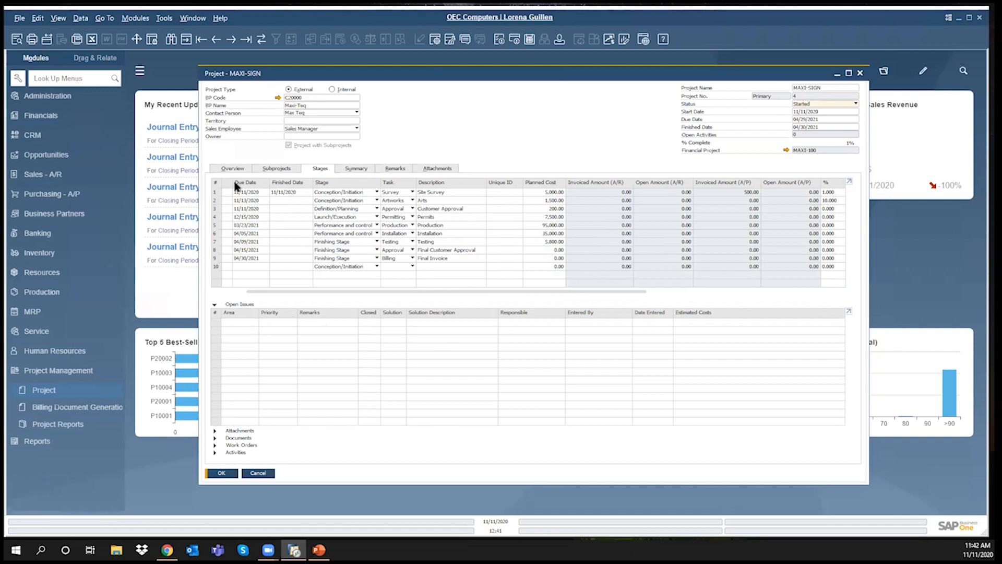
click(216, 194)
click(215, 192)
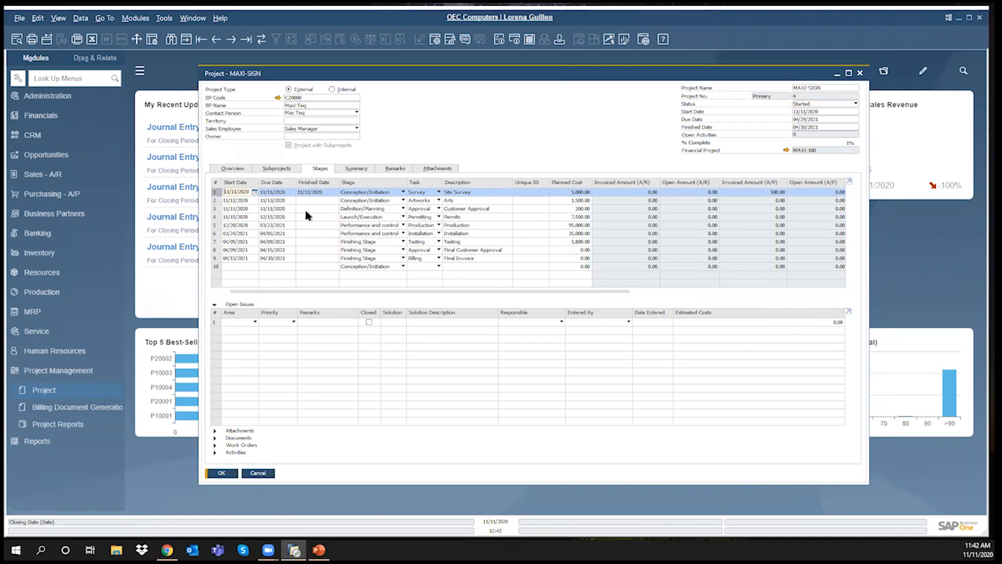
click(255, 323)
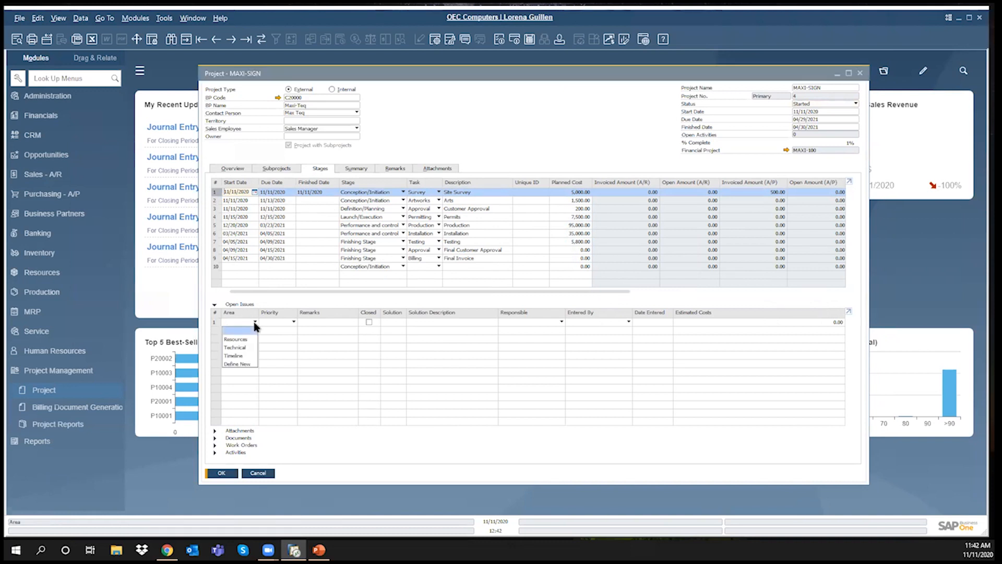
click(249, 349)
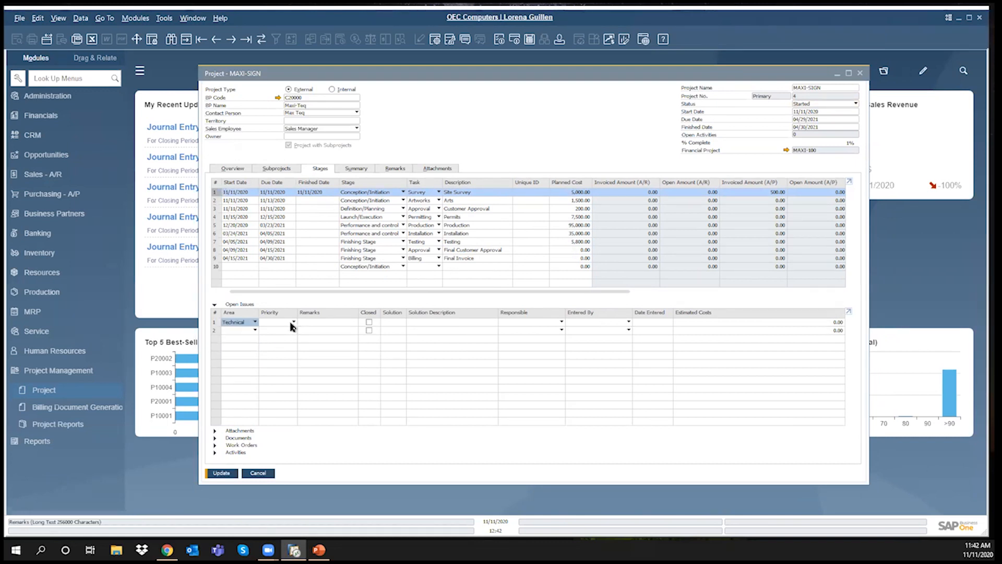
click(294, 321)
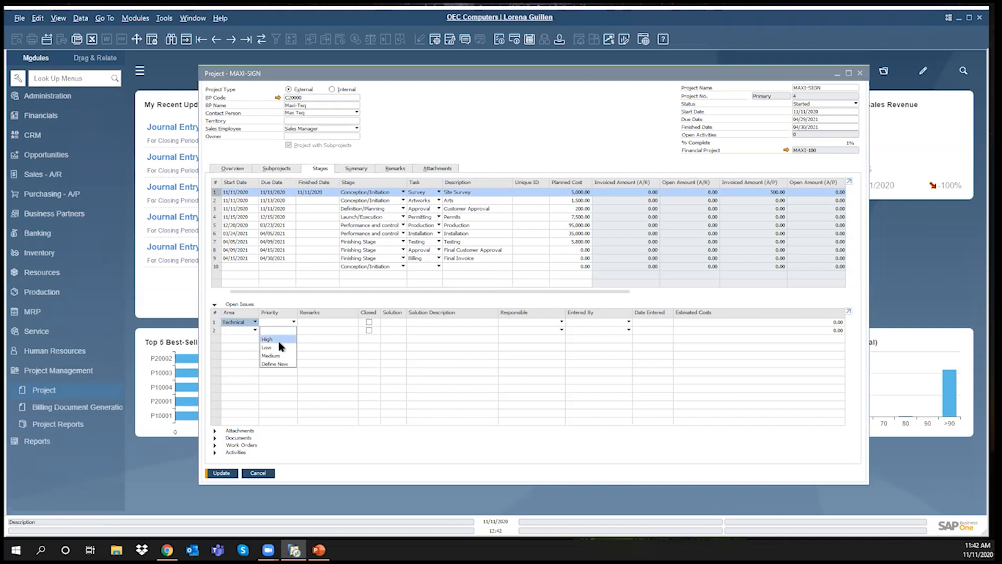
click(314, 324)
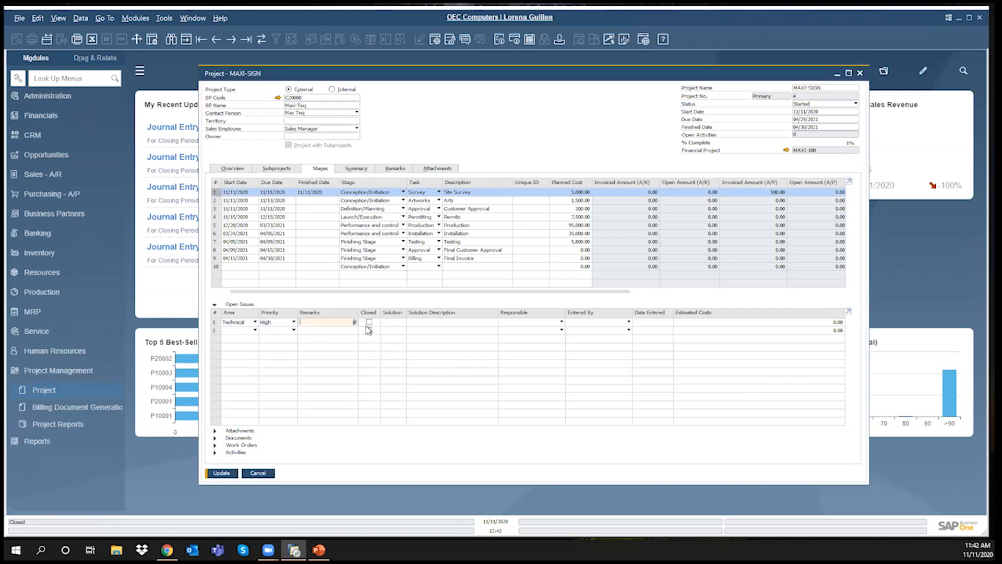
text(Need to check internet)
Look through the issue's solution and employee choices without selecting any, and set its estimated costs to 150.
click(403, 323)
key(Tab)
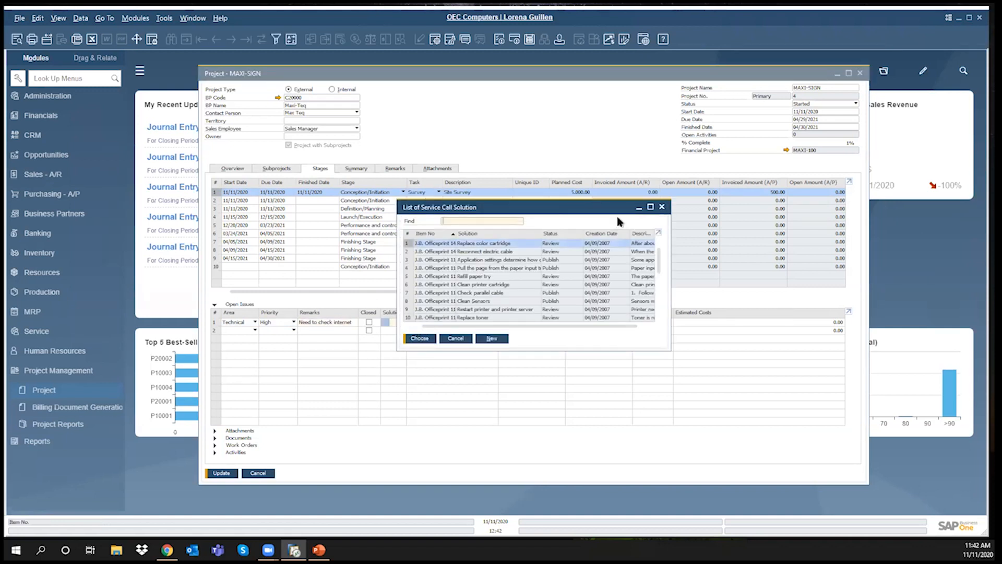
click(455, 338)
click(452, 323)
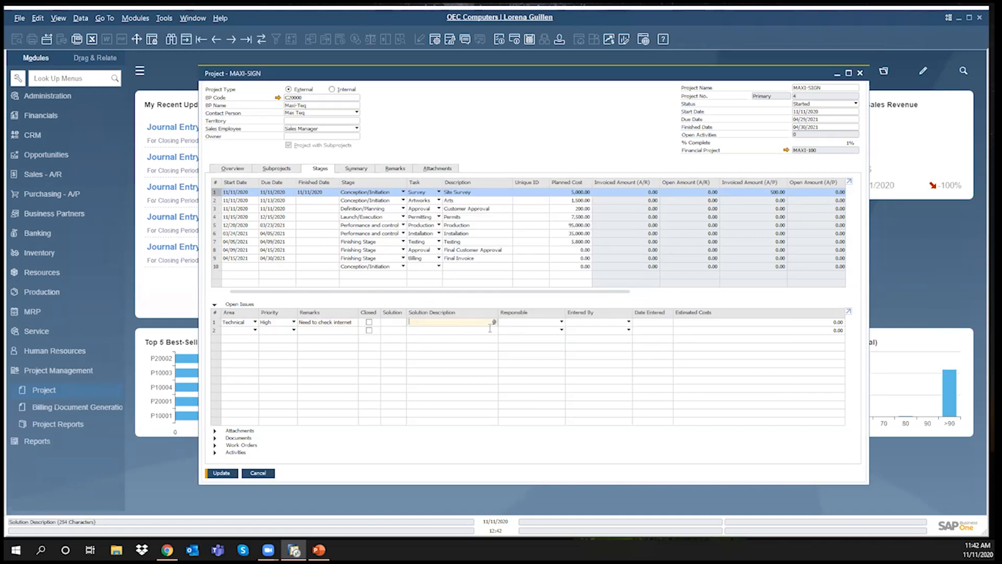
click(560, 323)
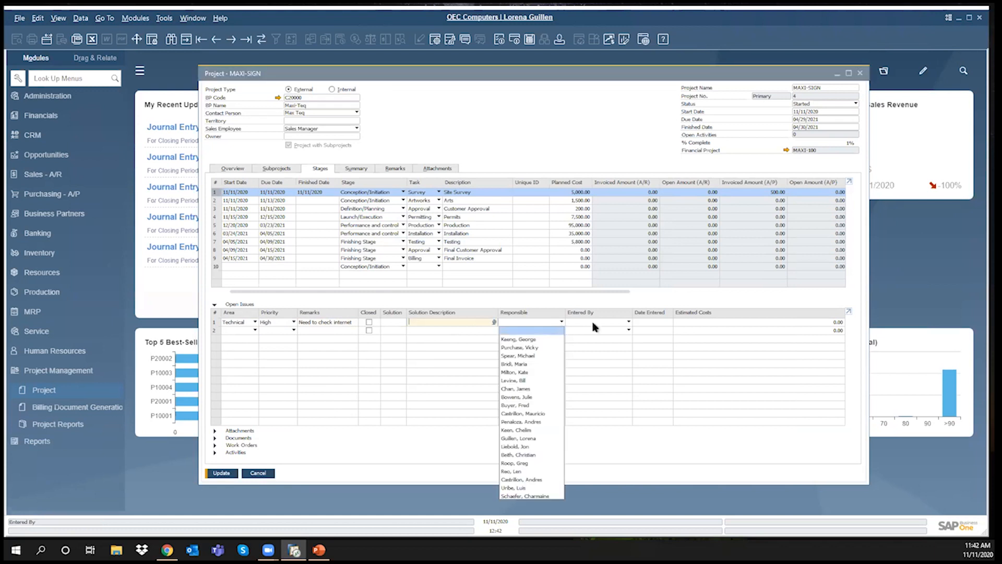
click(627, 323)
click(629, 323)
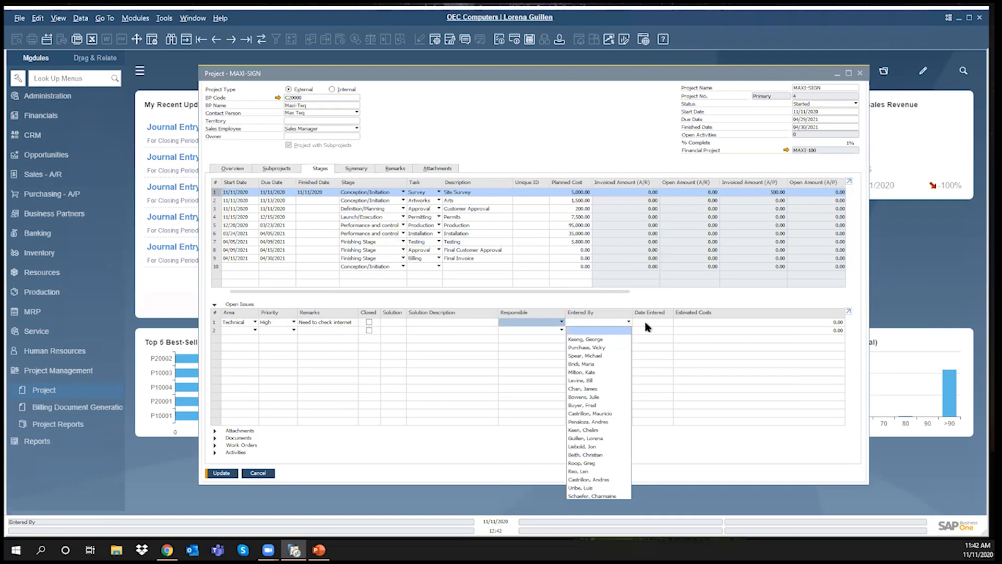
click(647, 322)
click(736, 323)
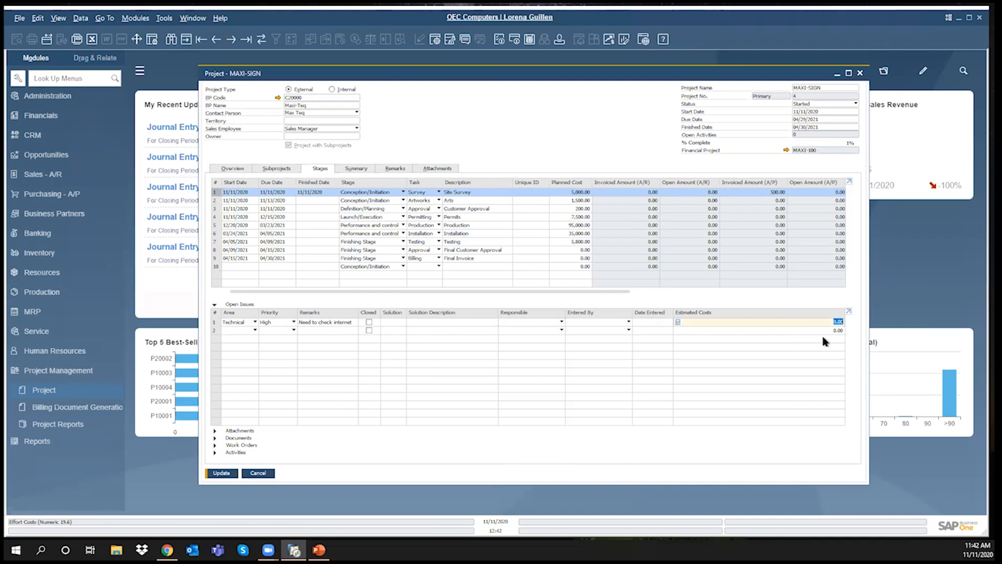
text(150)
Try to mark the Technical issue as closed and update the project.
click(358, 324)
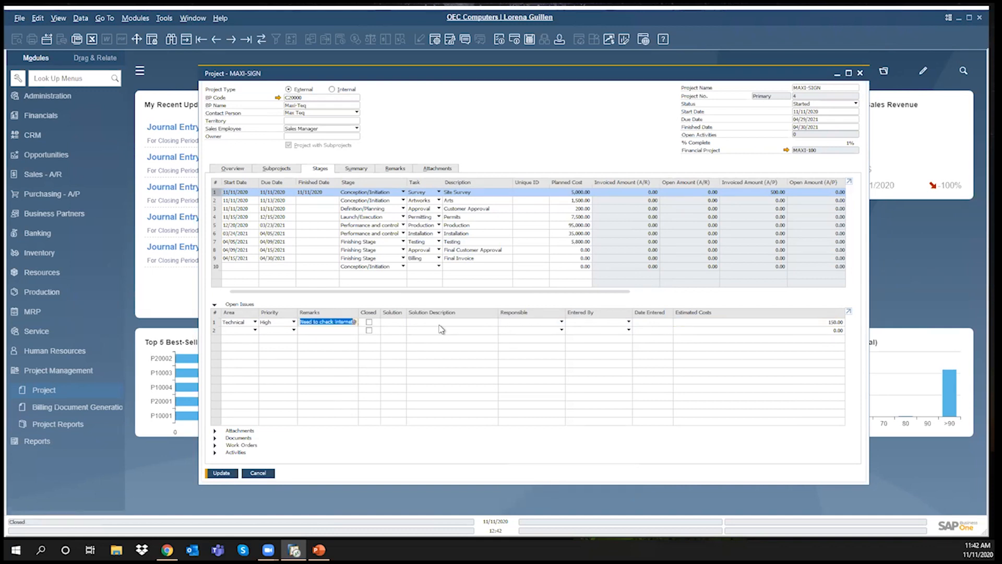
click(369, 322)
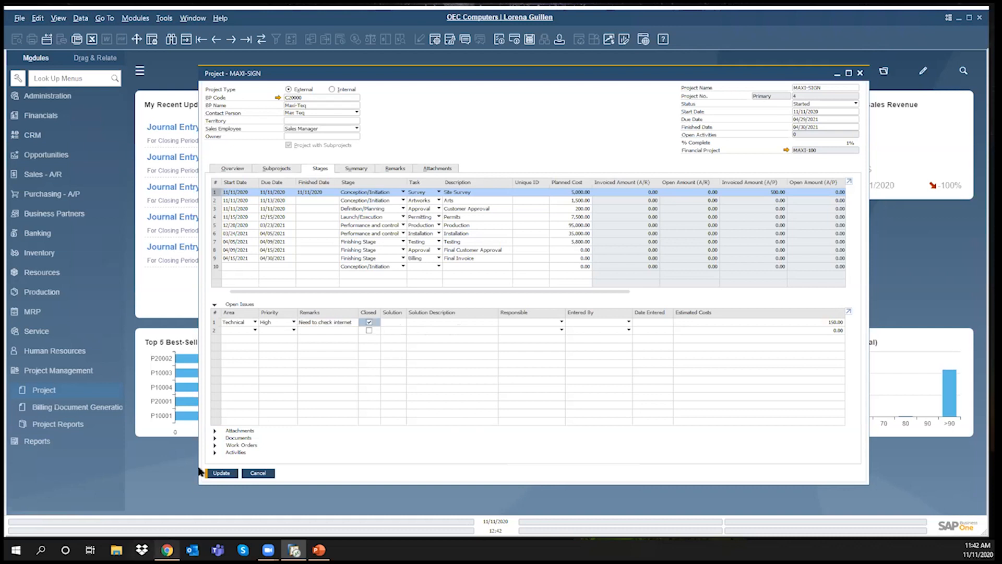
click(223, 476)
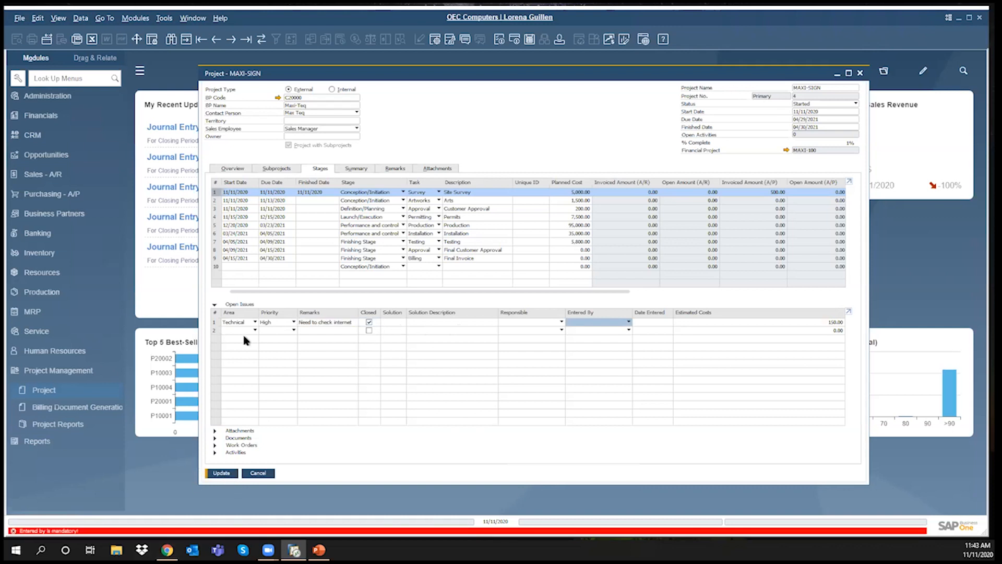
Choose the employees for the Technical issue's Entered By and Responsible fields.
click(603, 329)
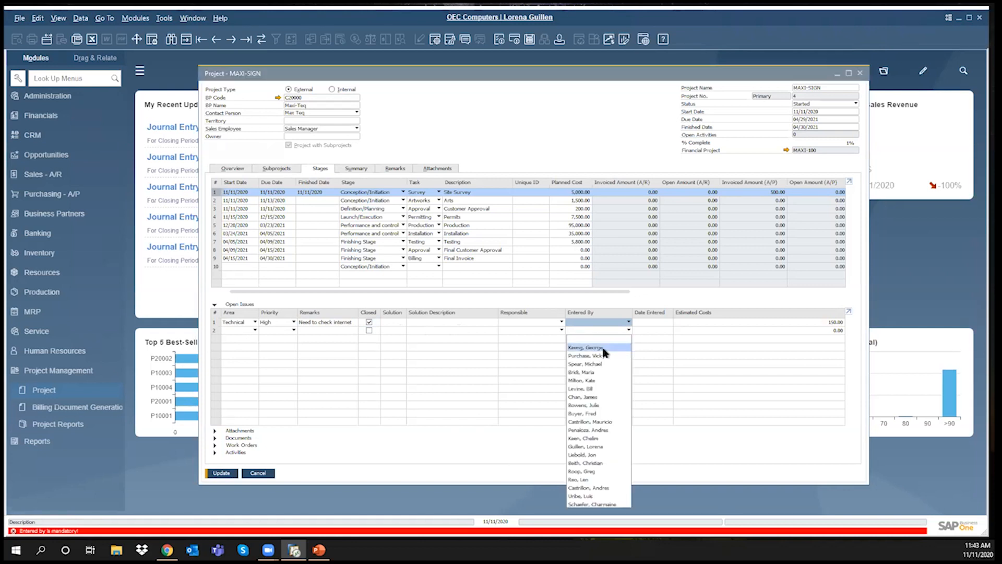
click(603, 349)
click(554, 324)
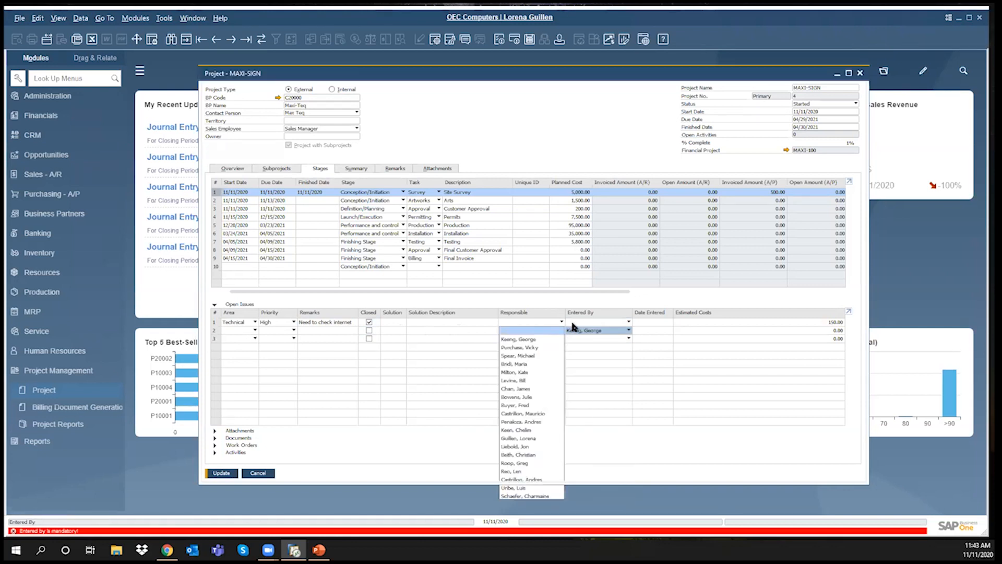
click(573, 324)
click(598, 324)
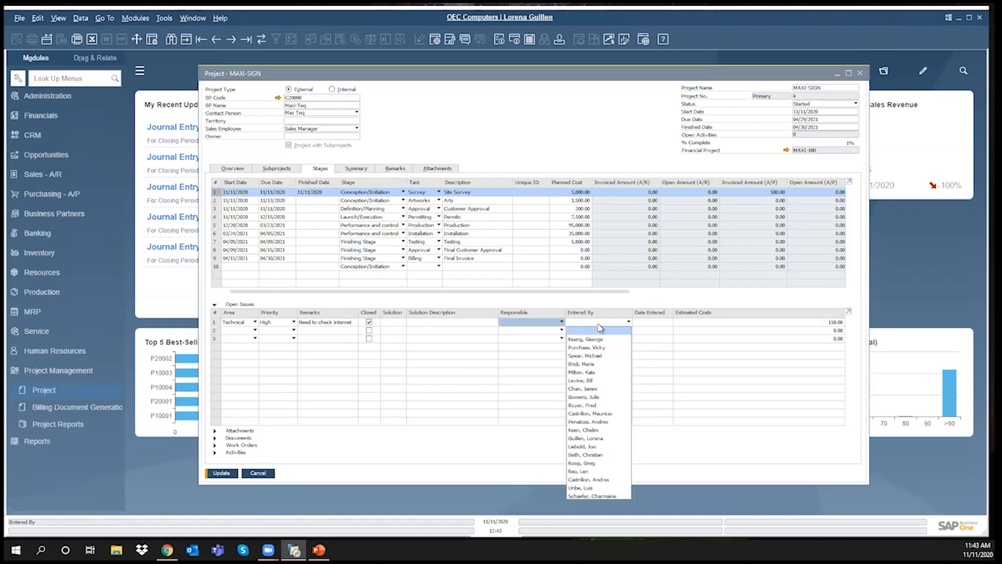
click(629, 323)
click(629, 323)
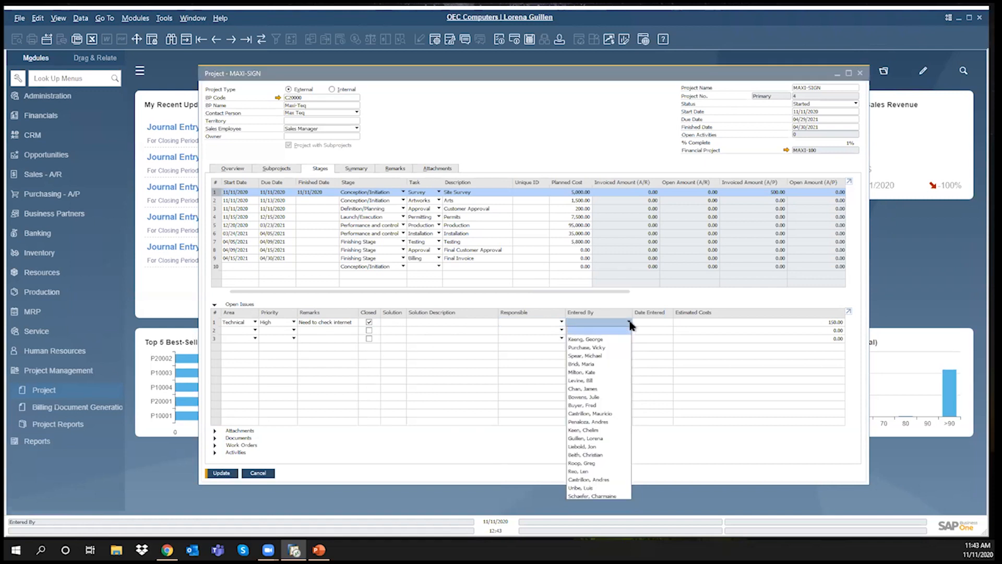
click(597, 363)
click(561, 322)
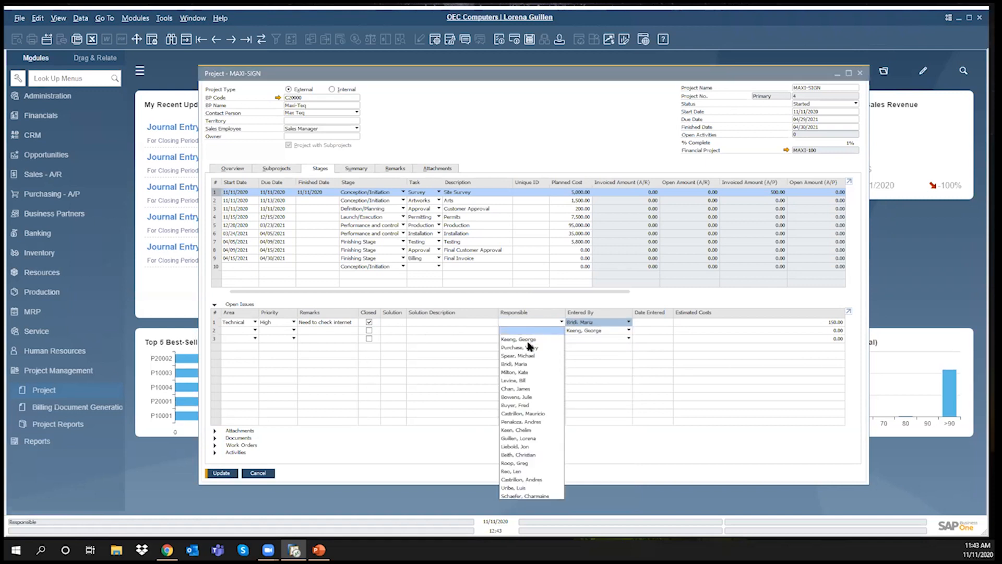
click(535, 339)
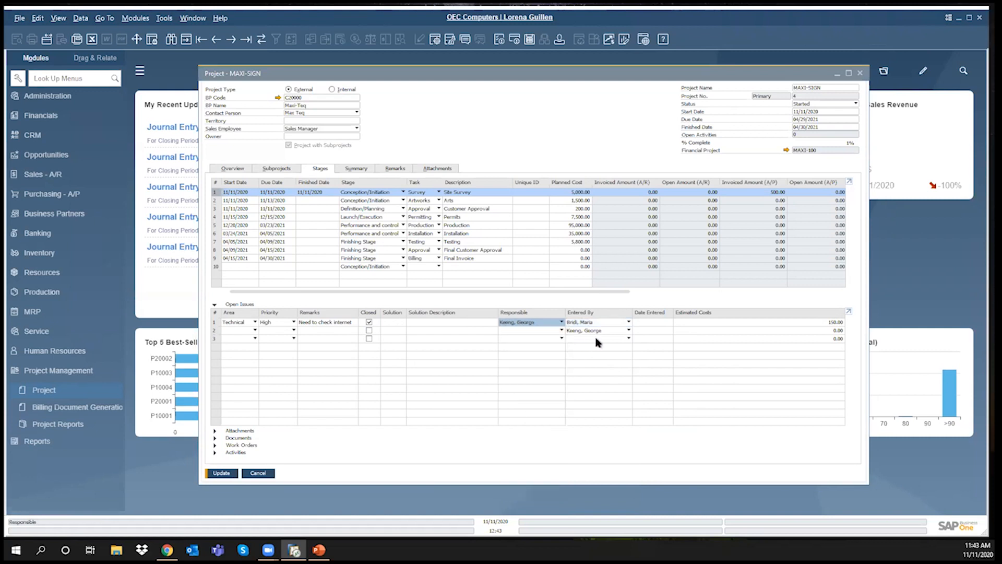
Delete the stray second row from the Site Survey stage's open issues.
click(218, 330)
right_click(217, 331)
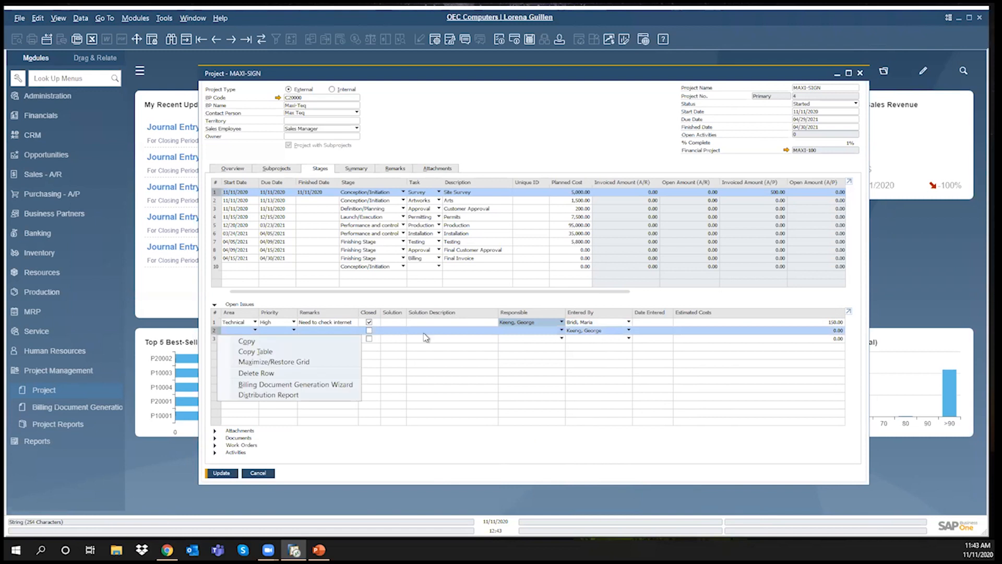
click(262, 375)
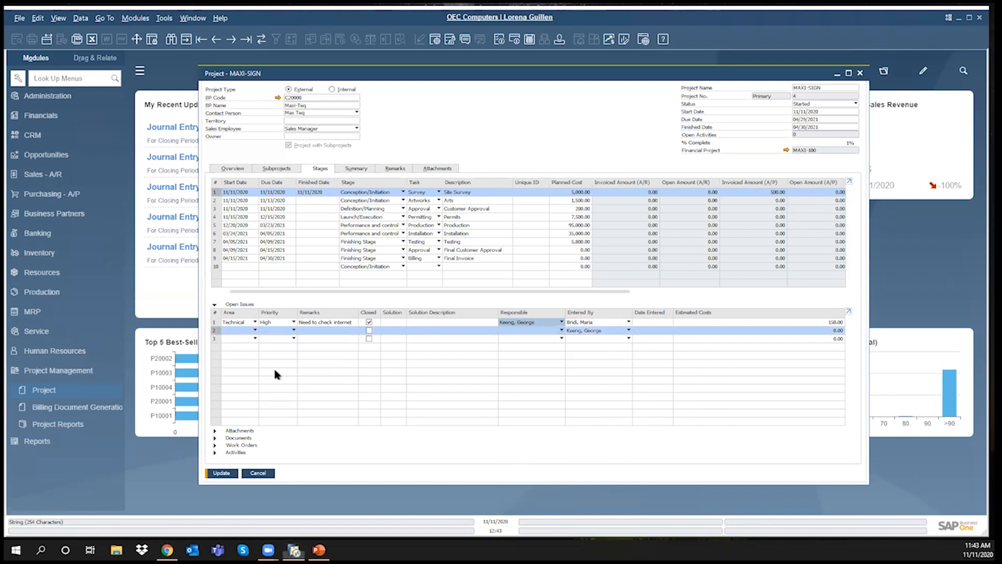
Set the Technical issue's date entered to 11/11/2020 and try to update the project.
click(656, 323)
click(669, 322)
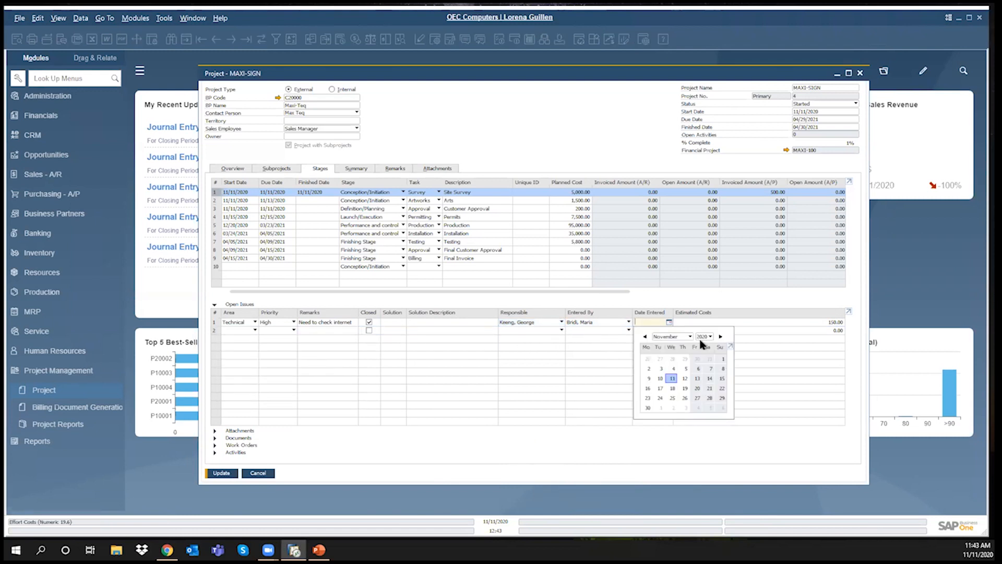
click(673, 379)
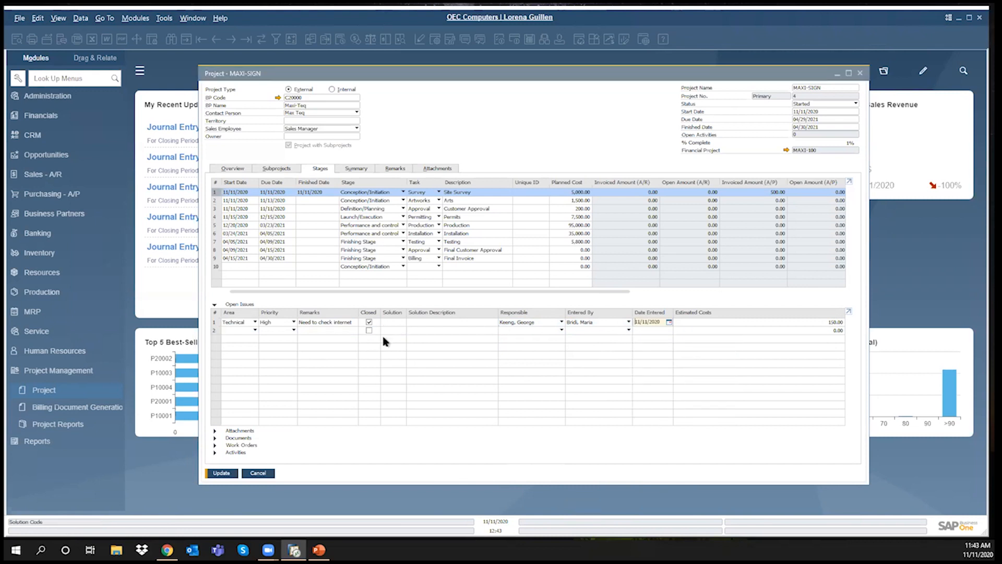
click(222, 474)
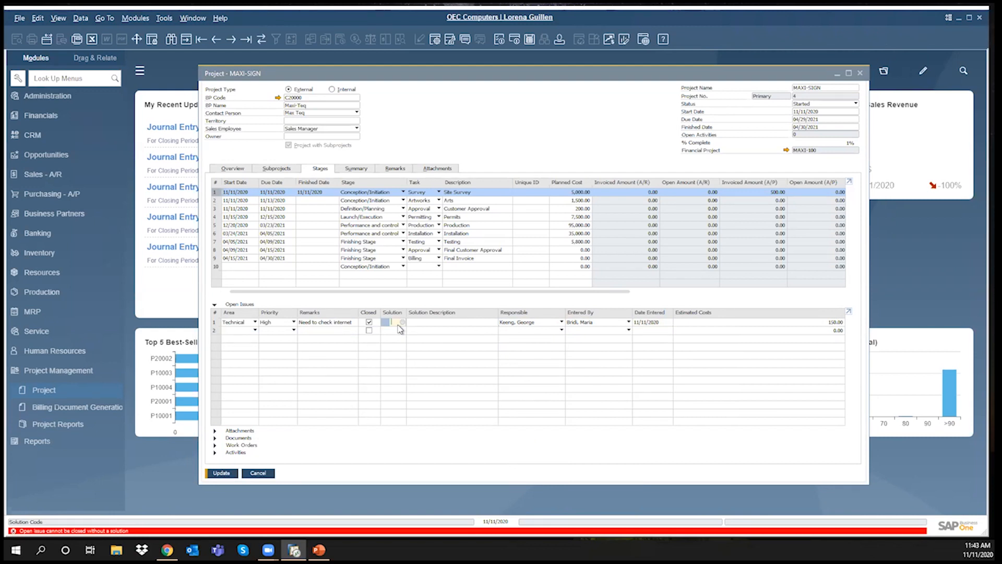
Clear the Technical issue's closed mark, leave its solution empty, and update the project.
click(369, 322)
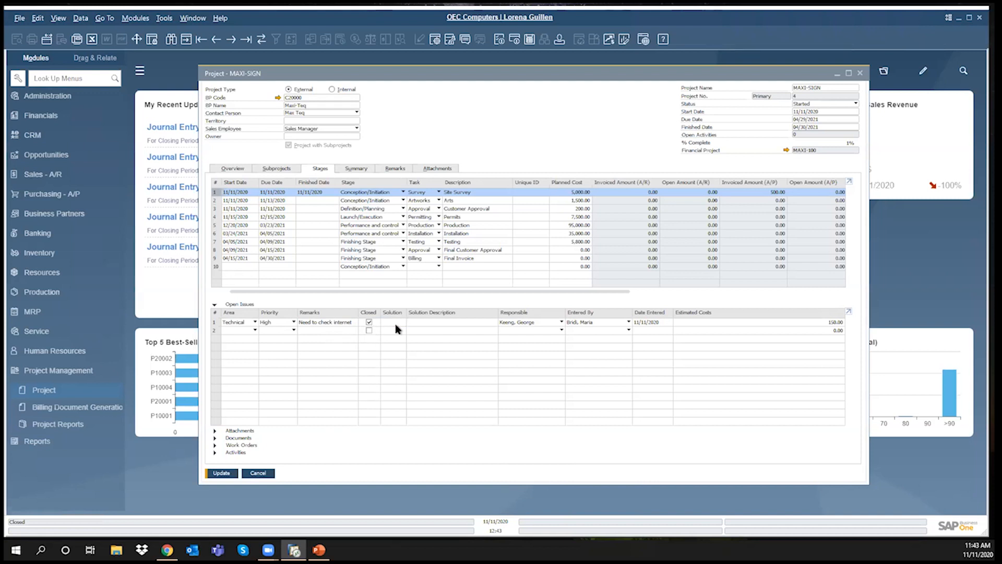
click(369, 322)
click(399, 322)
click(220, 471)
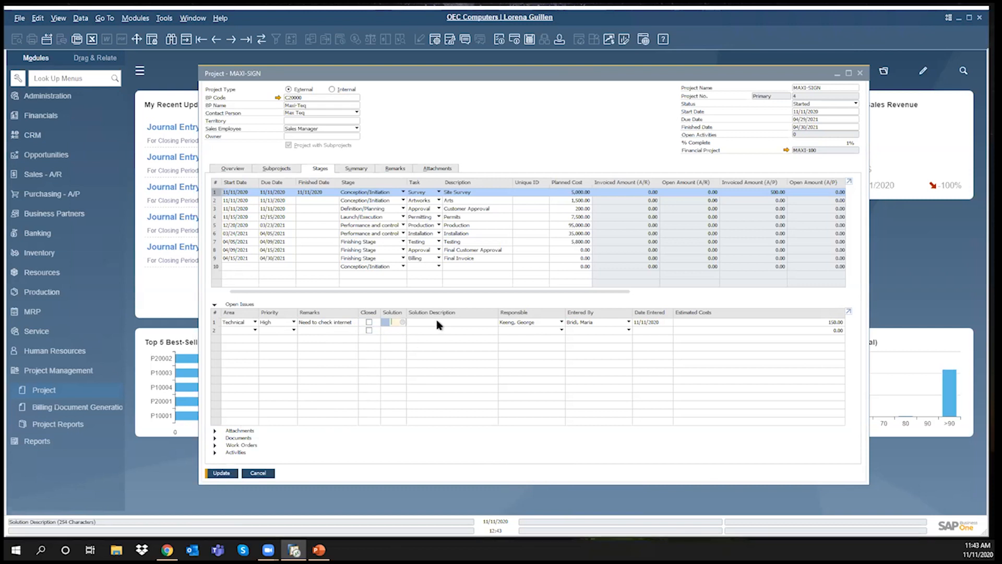
Check the stage attachments, select the Customer Approval stage, and compare with the project-level attachments.
click(216, 431)
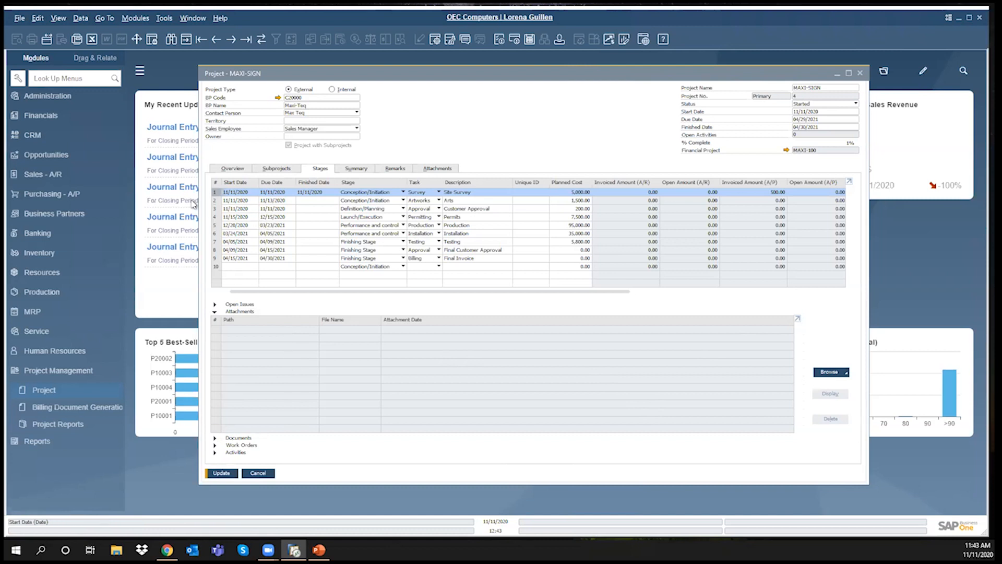
click(215, 200)
click(216, 209)
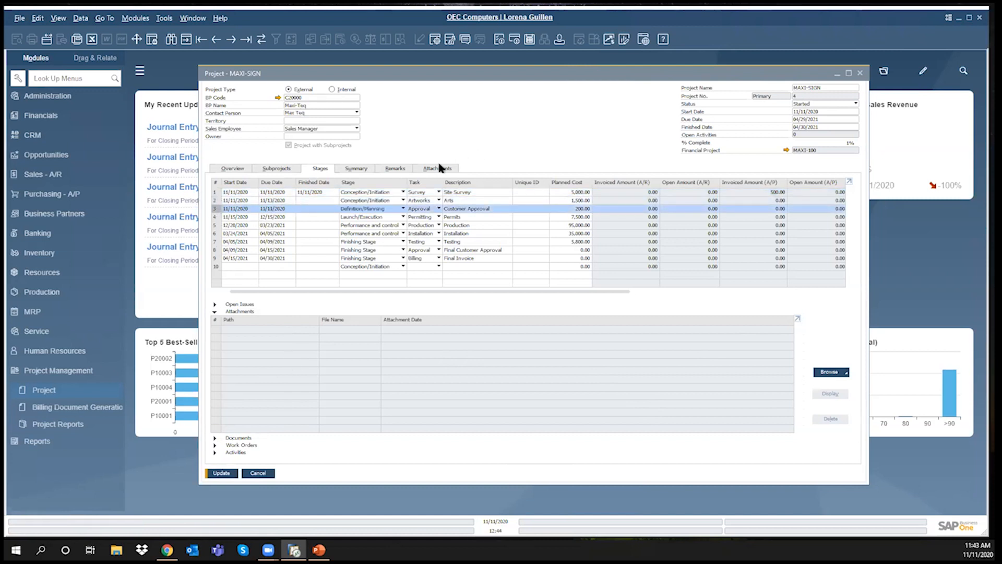
click(450, 170)
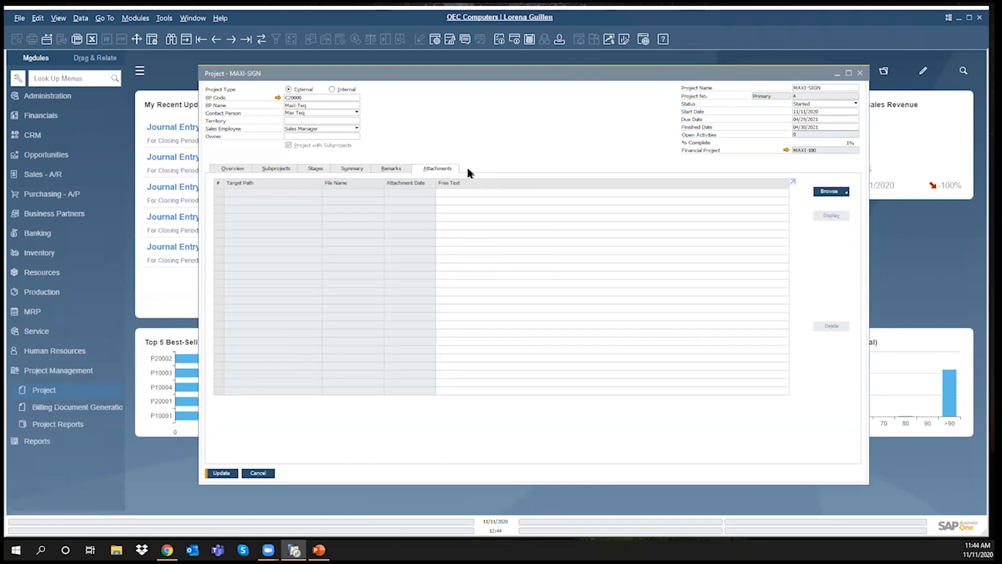
click(316, 173)
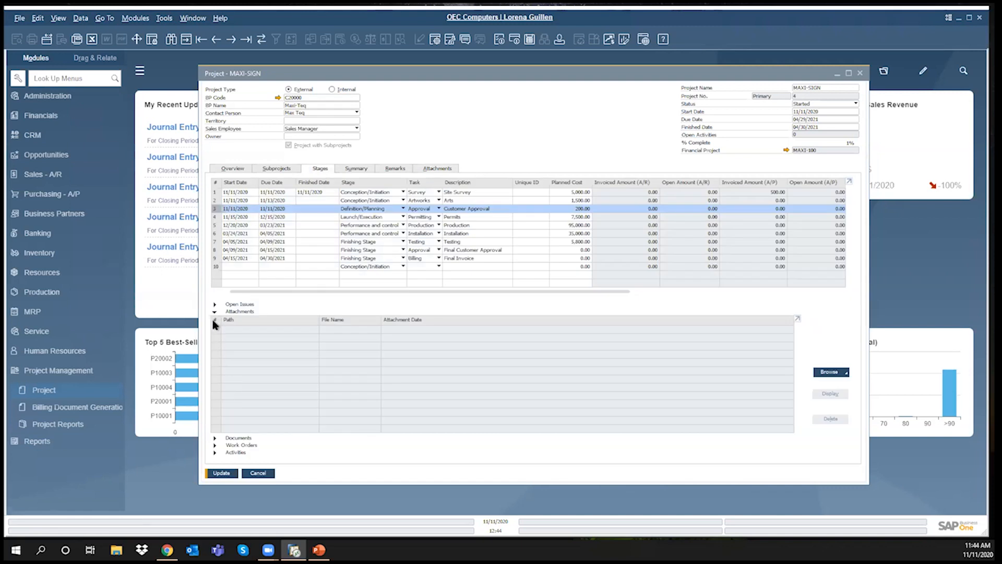
click(214, 312)
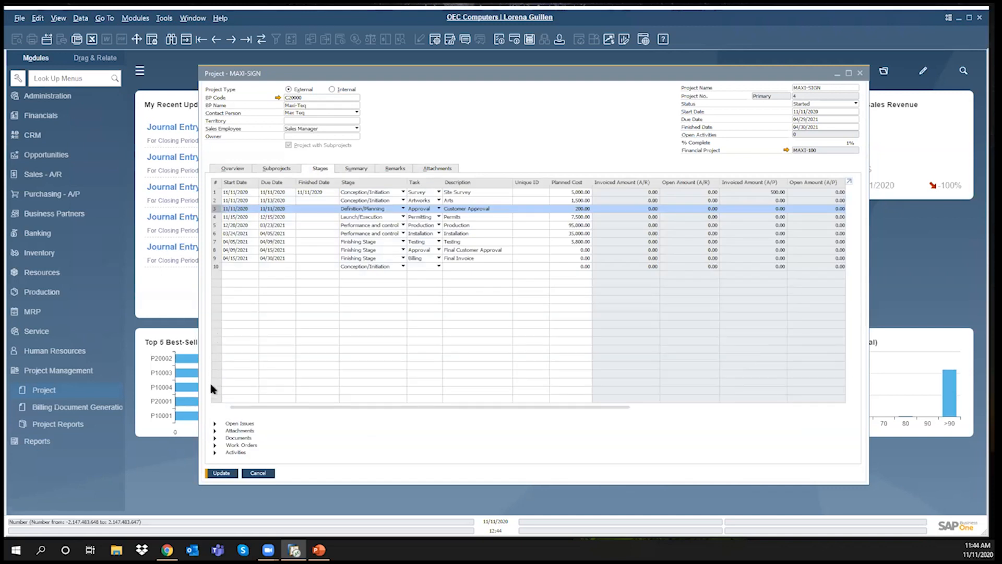
Review the Customer Approval stage's documents and work orders, including the list of production orders, without choosing one.
click(215, 439)
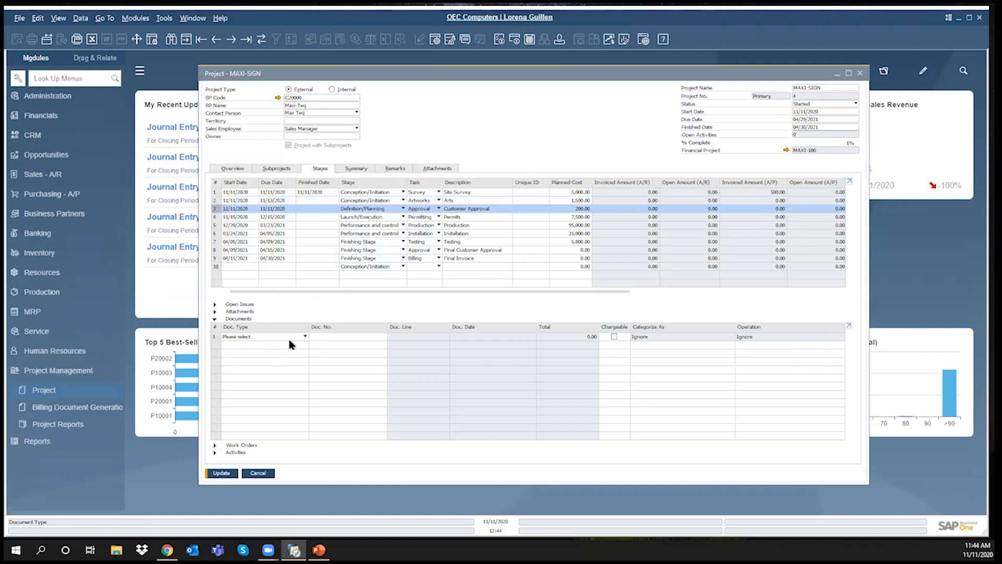
click(215, 445)
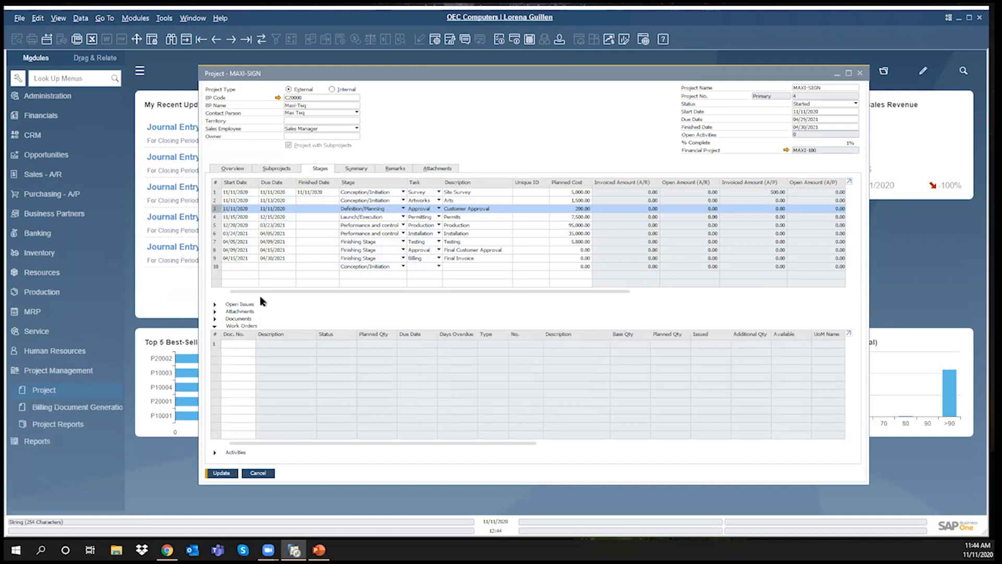
click(247, 347)
click(252, 345)
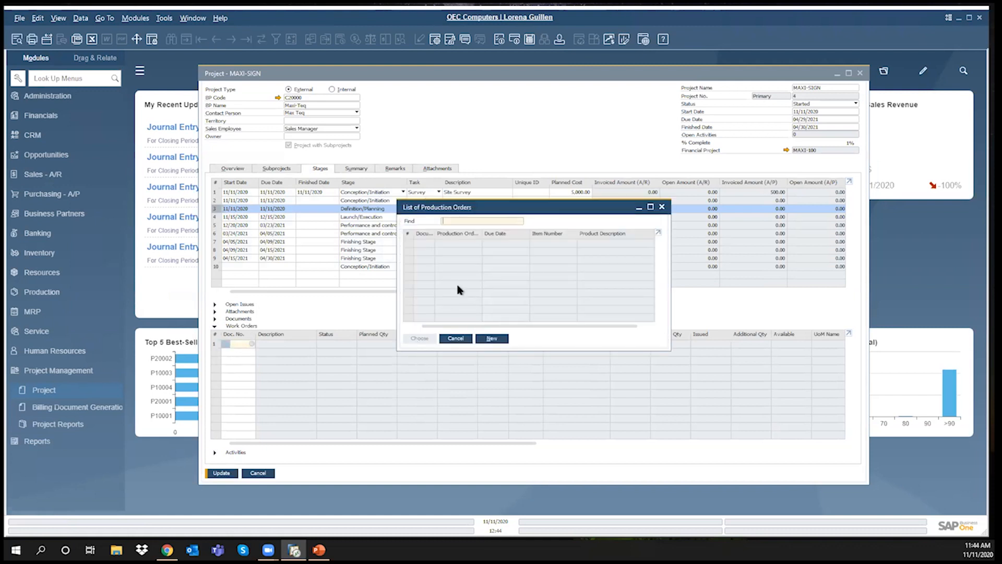
click(351, 408)
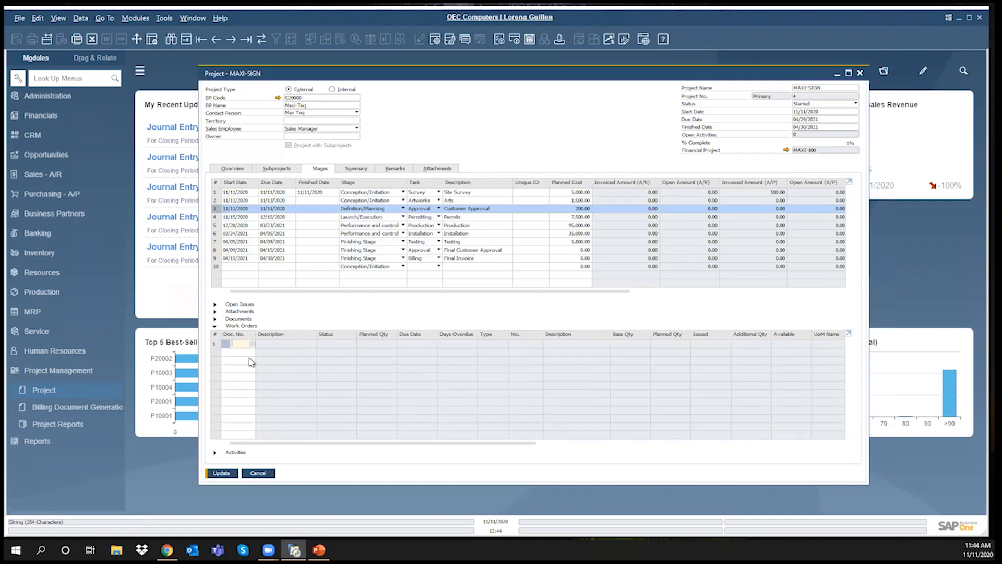
Start a new activity of type Task for the Customer Approval stage and discard it.
click(216, 452)
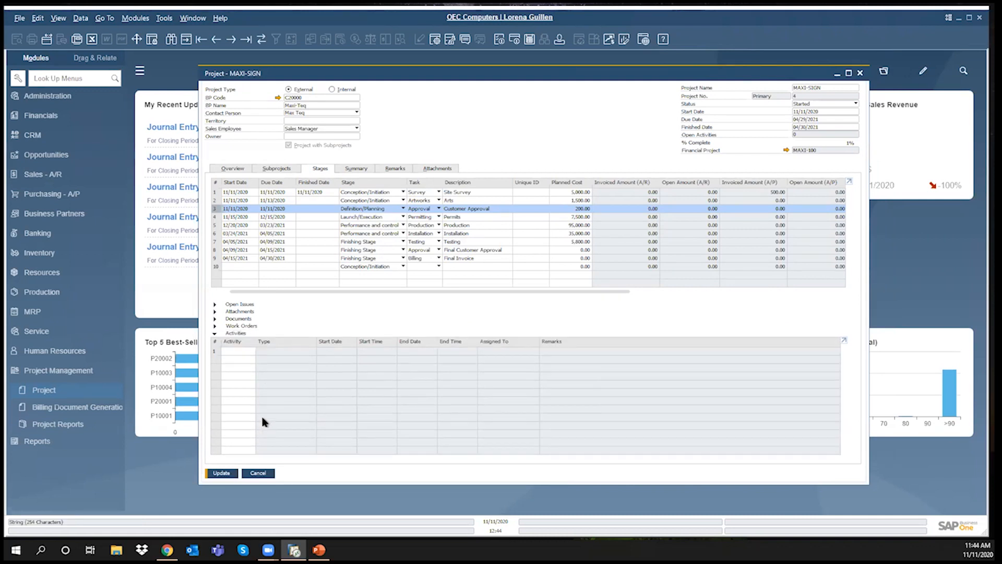
click(251, 351)
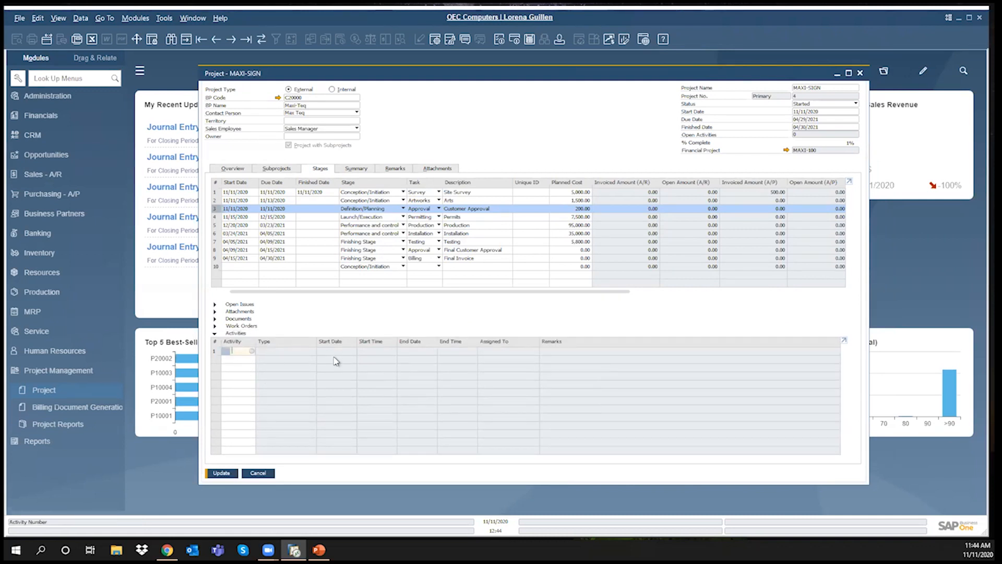
click(491, 338)
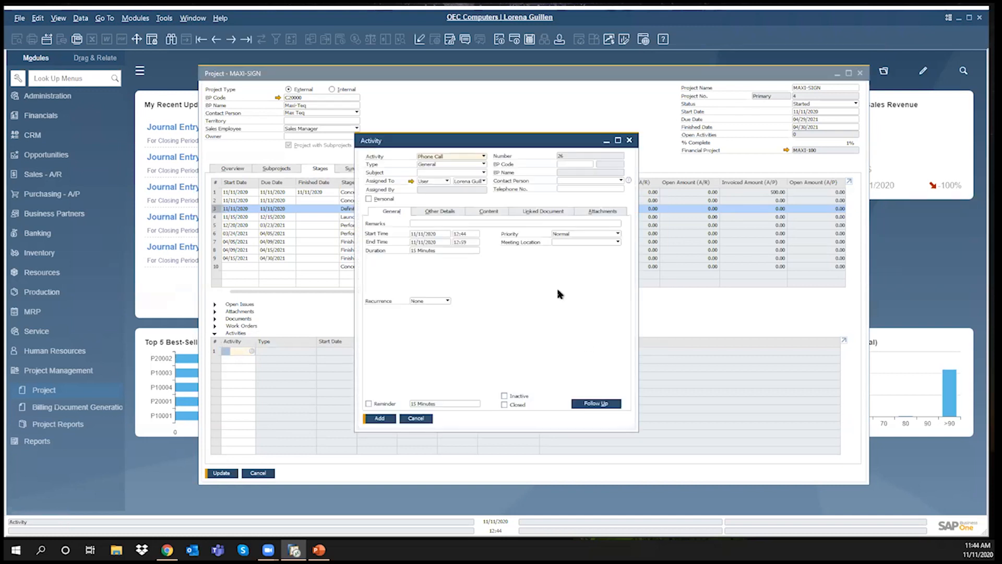
click(483, 157)
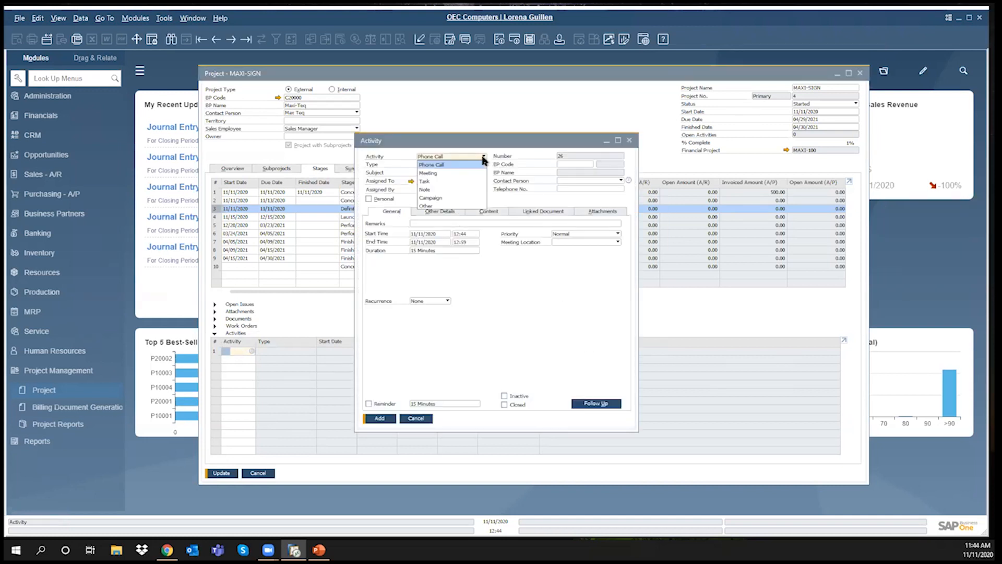
click(472, 181)
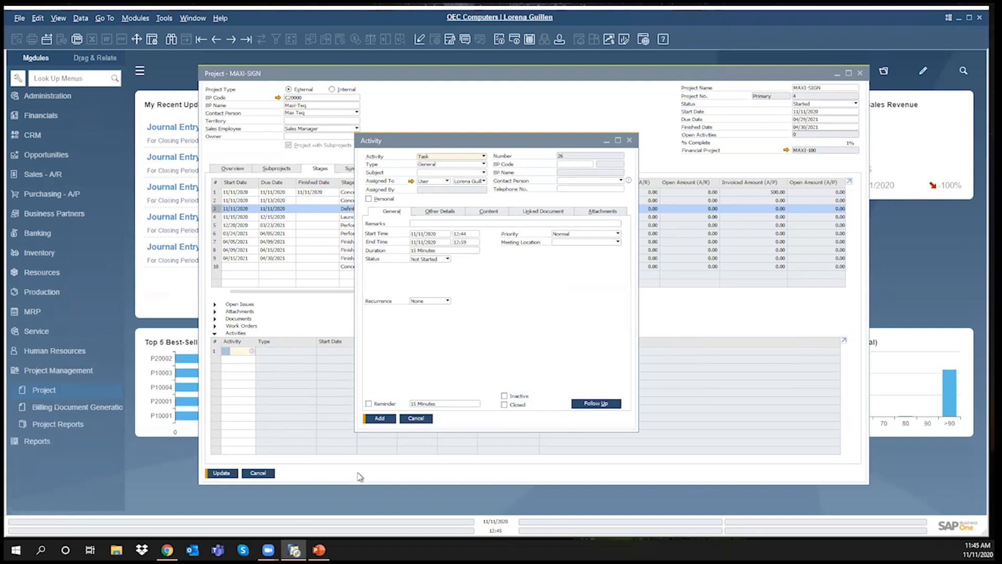
click(420, 421)
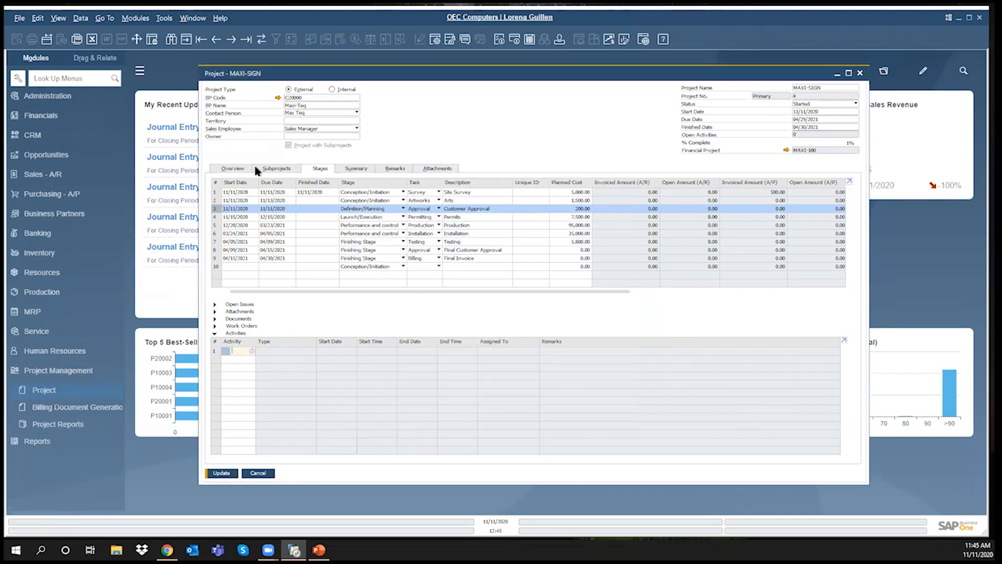
Close the MAXI-SIGN project from its overview and start a new A/R invoice for customer Maxi-Teq.
click(224, 170)
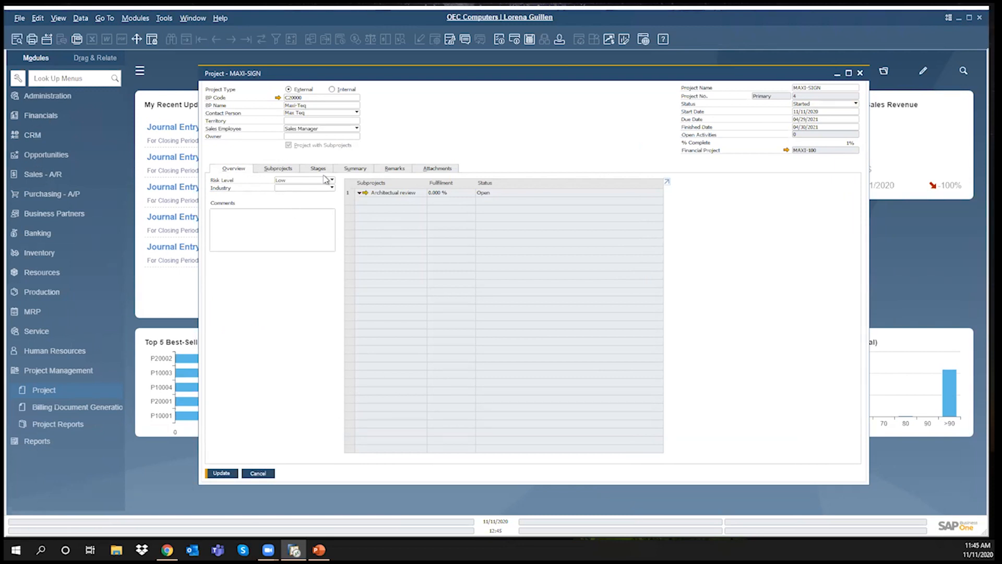
key(Escape)
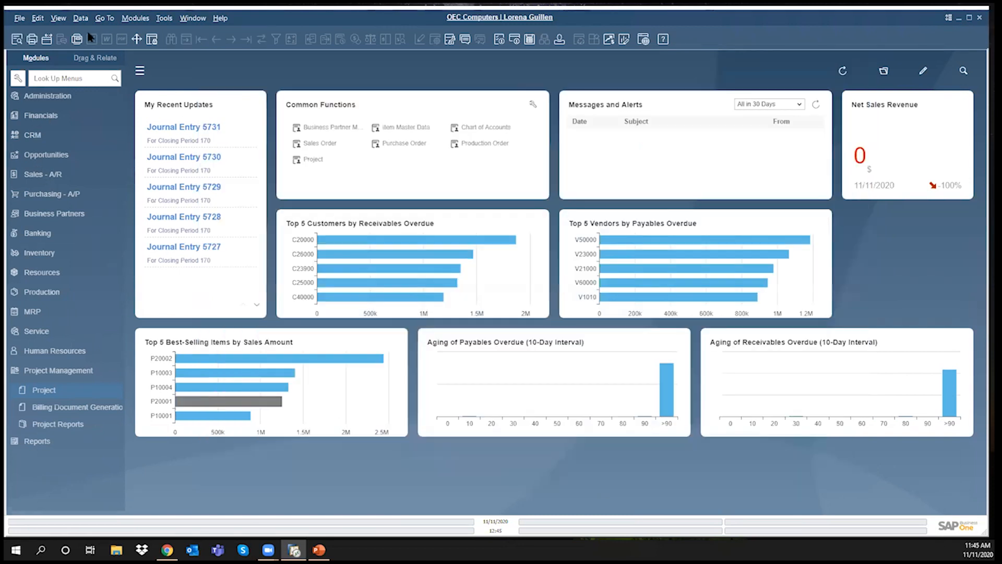
click(41, 176)
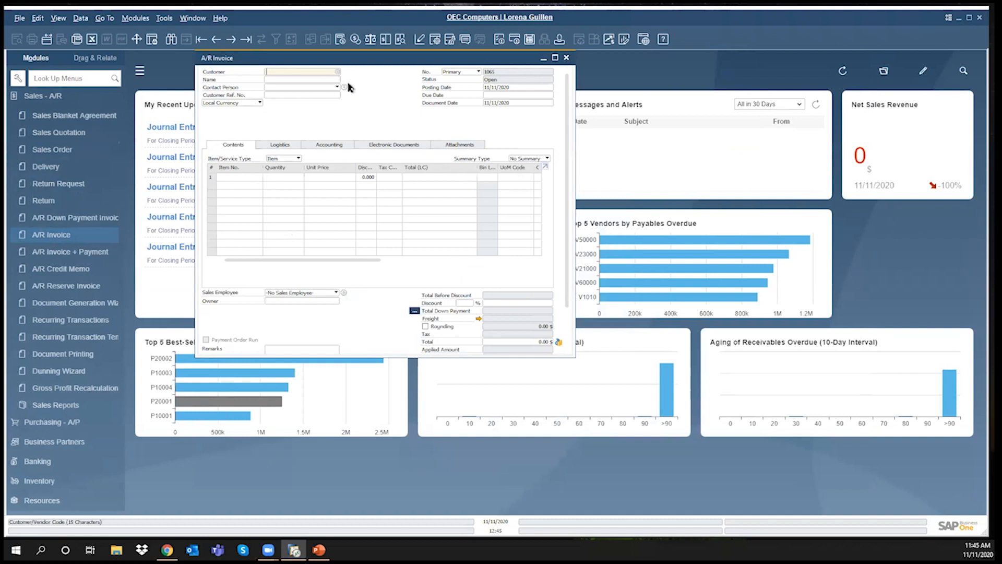
key(Tab)
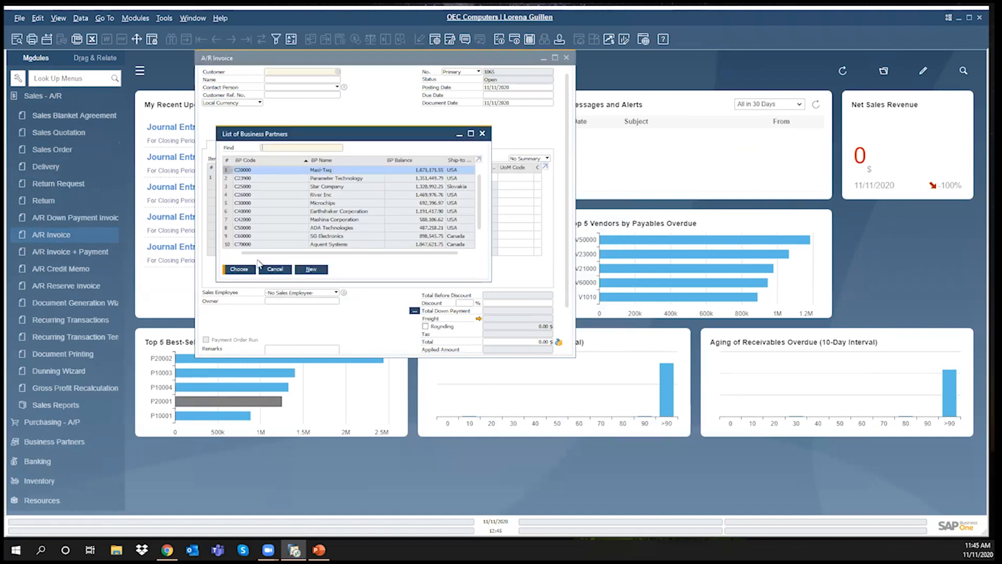
double_click(321, 171)
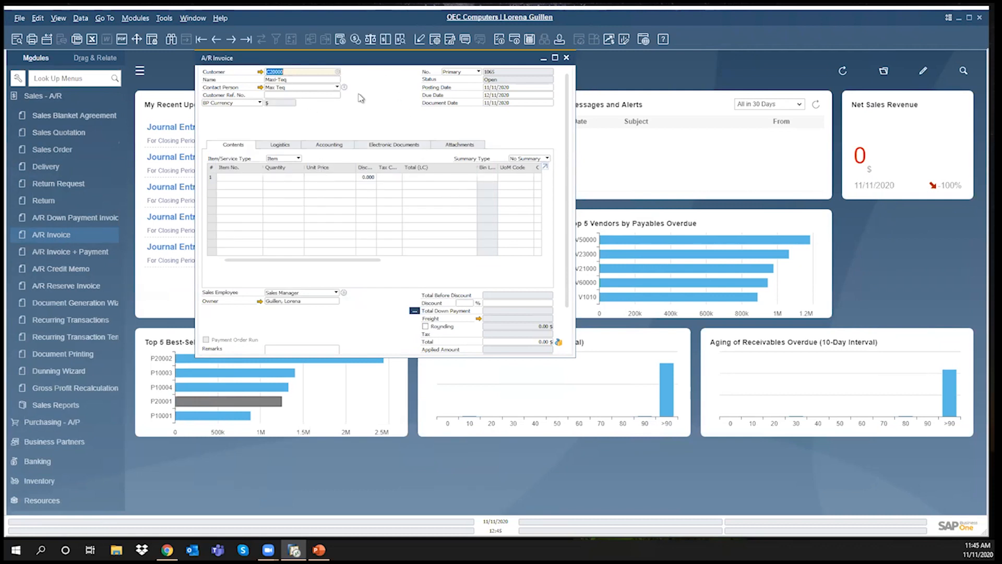
Switch the A/R invoice to Service type and enter "Site Survery" as the first line's description.
click(238, 176)
click(288, 159)
click(285, 174)
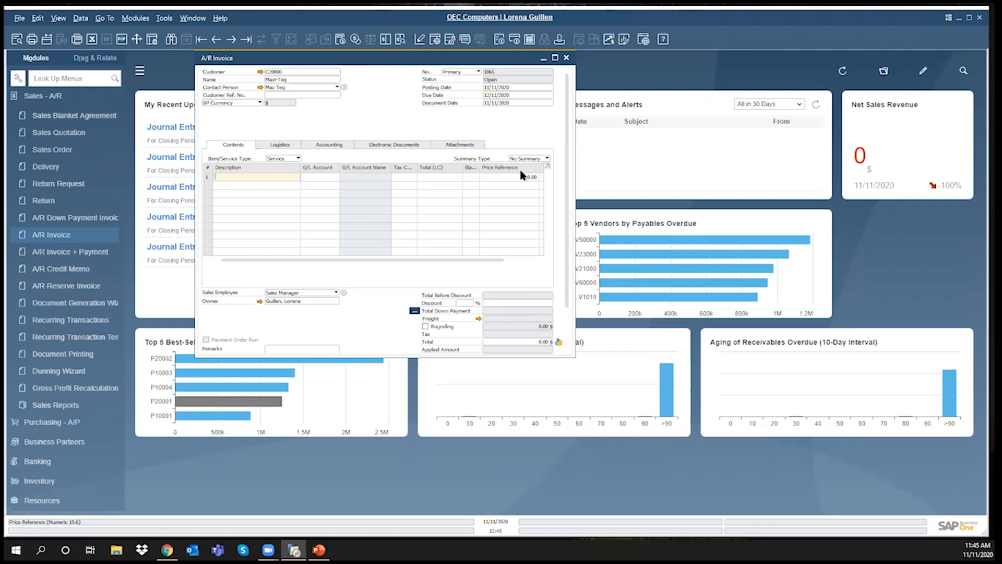
text(Site Survery)
Give the invoice line the domestic Sales Revenues G/L account, the Exempt tax code and a total of 1,500.
click(329, 177)
click(338, 177)
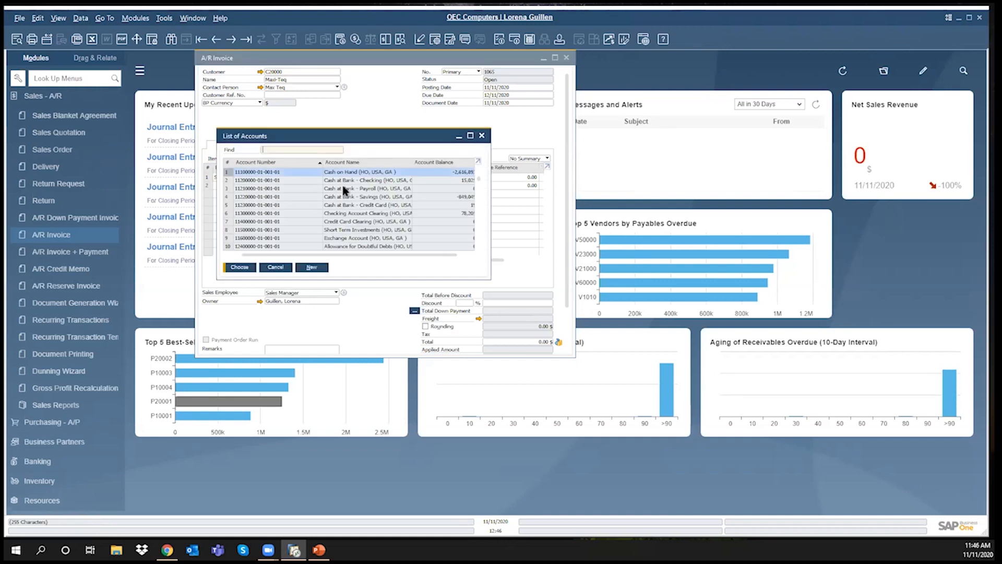
text(4)
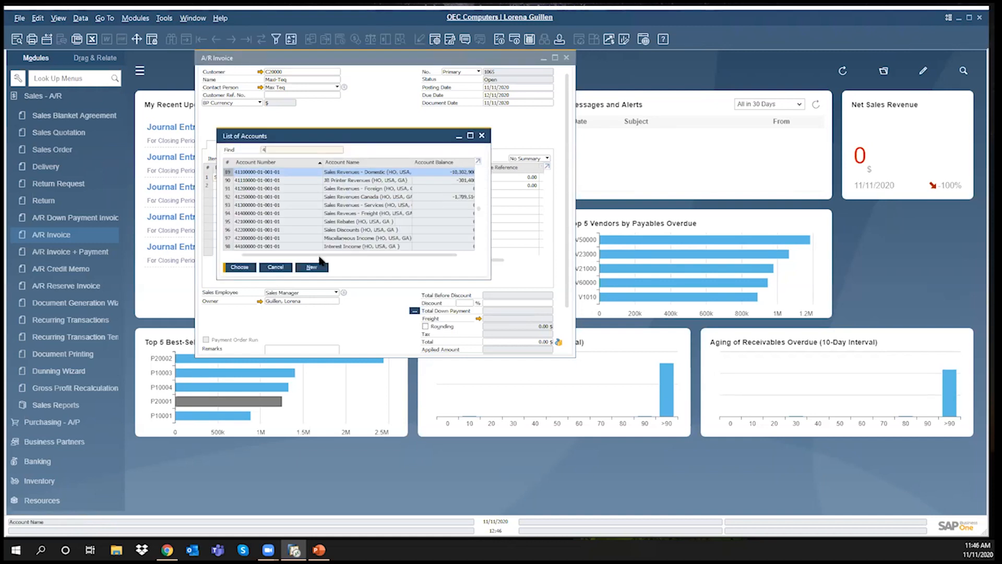
click(240, 267)
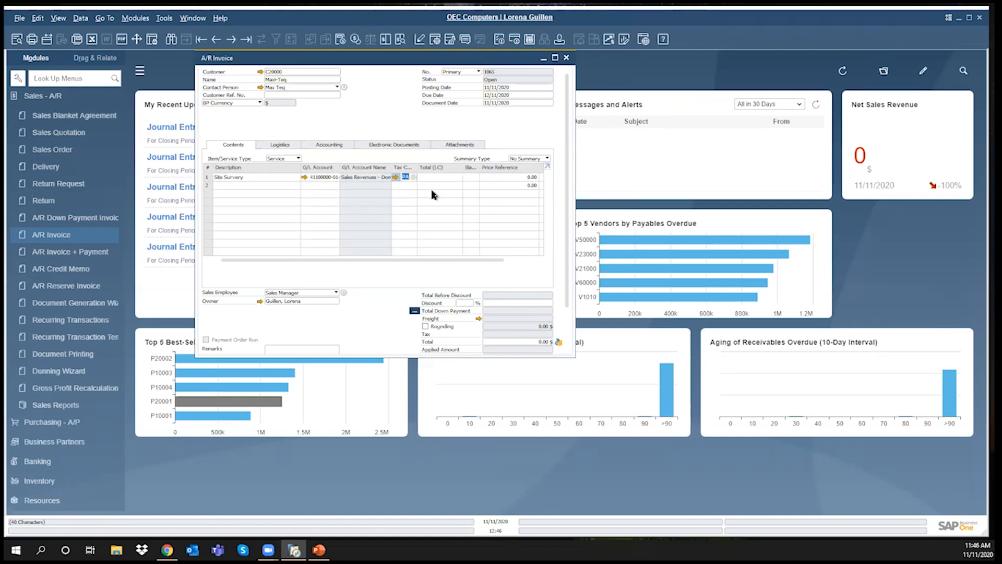
text(ex)
key(Tab)
text(1500)
key(Tab)
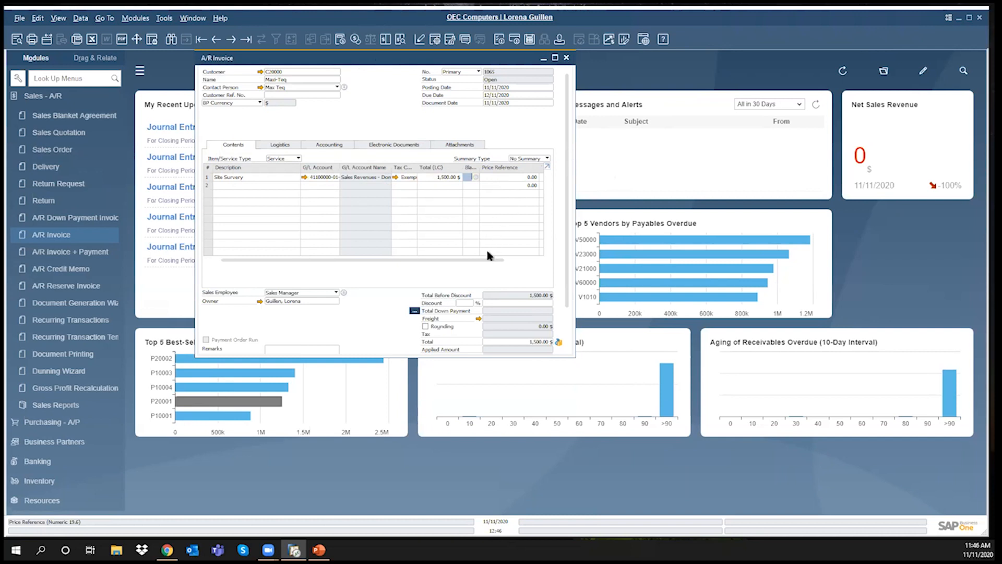
Set the invoice's BP Project to MAXI-100 in its accounting details.
click(325, 147)
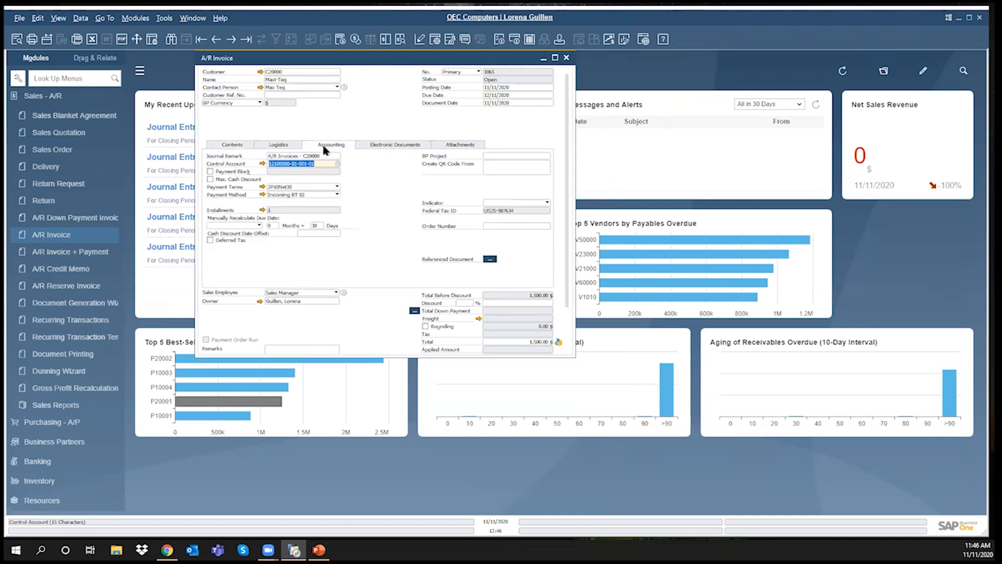
click(505, 156)
click(547, 156)
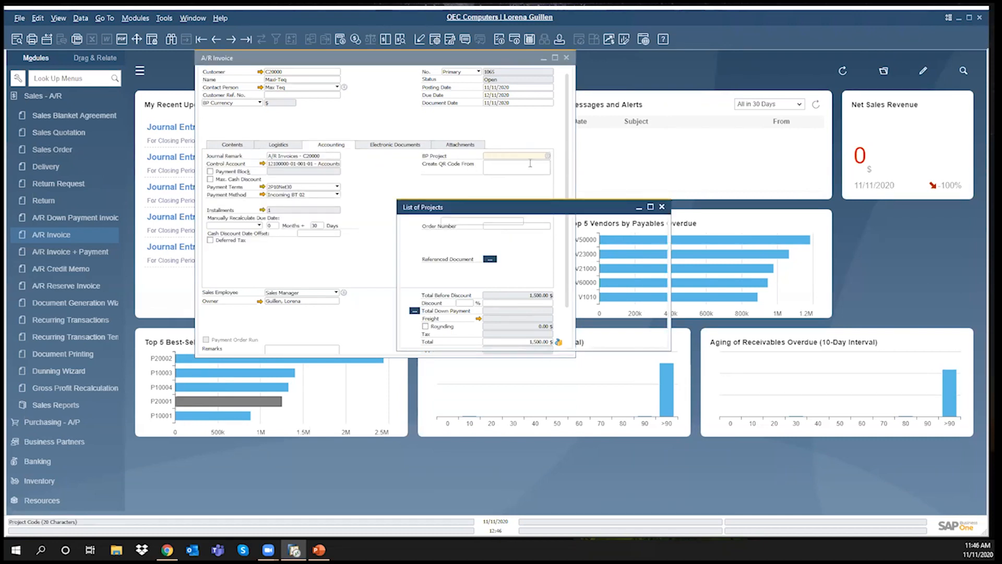
click(431, 339)
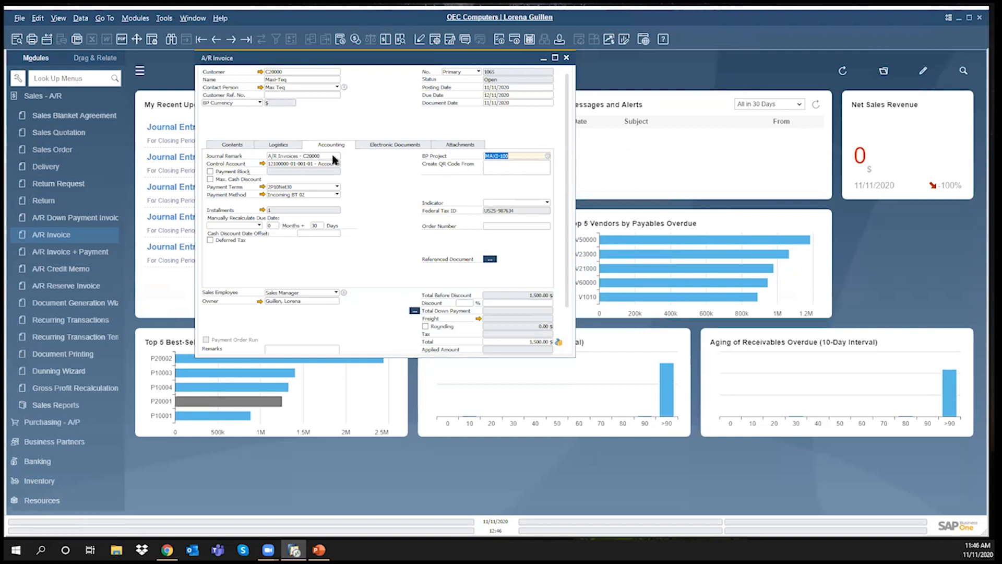
Make the Project column visible in the A/R invoice's contents table through the form settings.
click(233, 144)
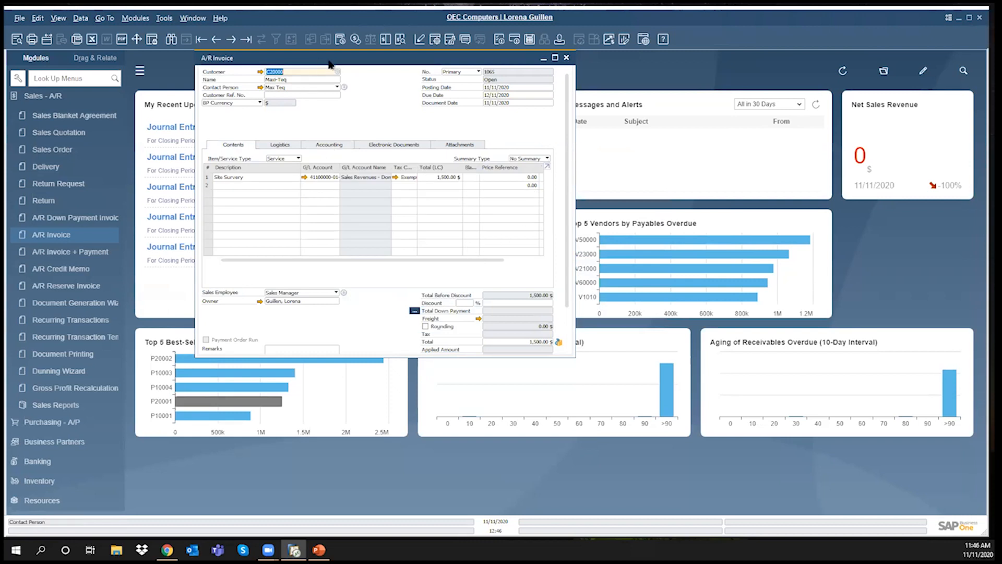
click(434, 40)
click(666, 232)
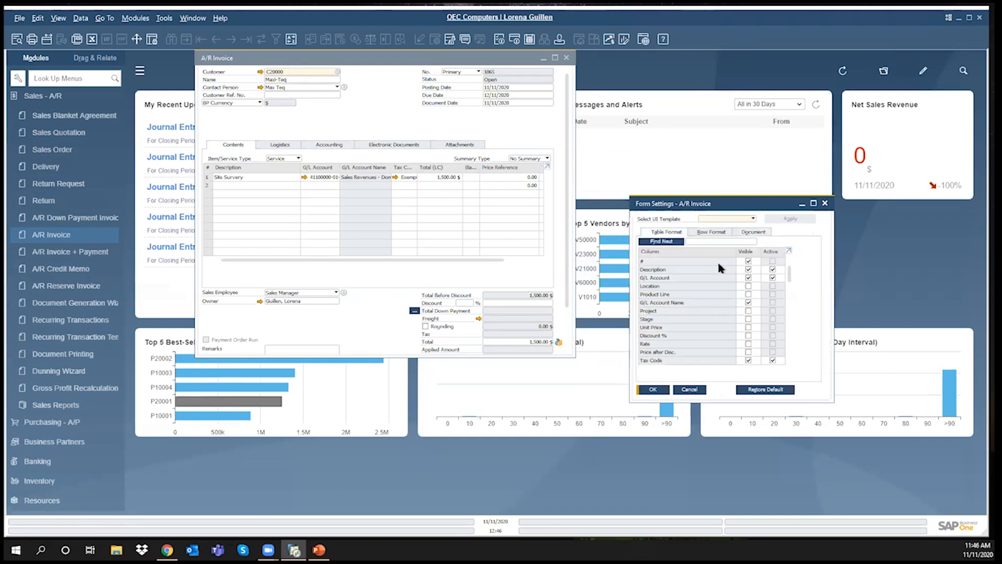
click(749, 311)
click(654, 389)
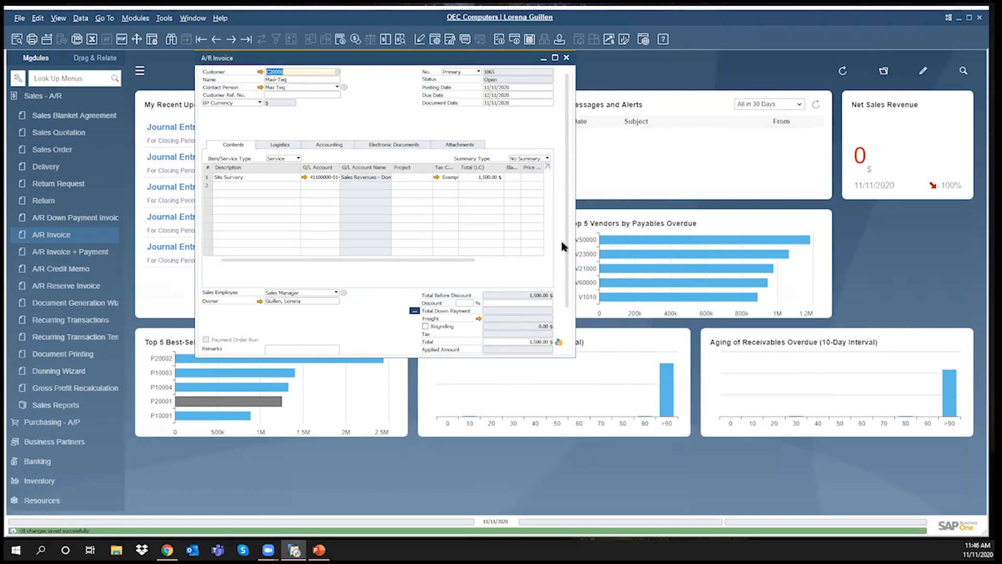
Assign project MAXI-100 to the Site Survery line and add the A/R invoice.
click(427, 178)
click(430, 178)
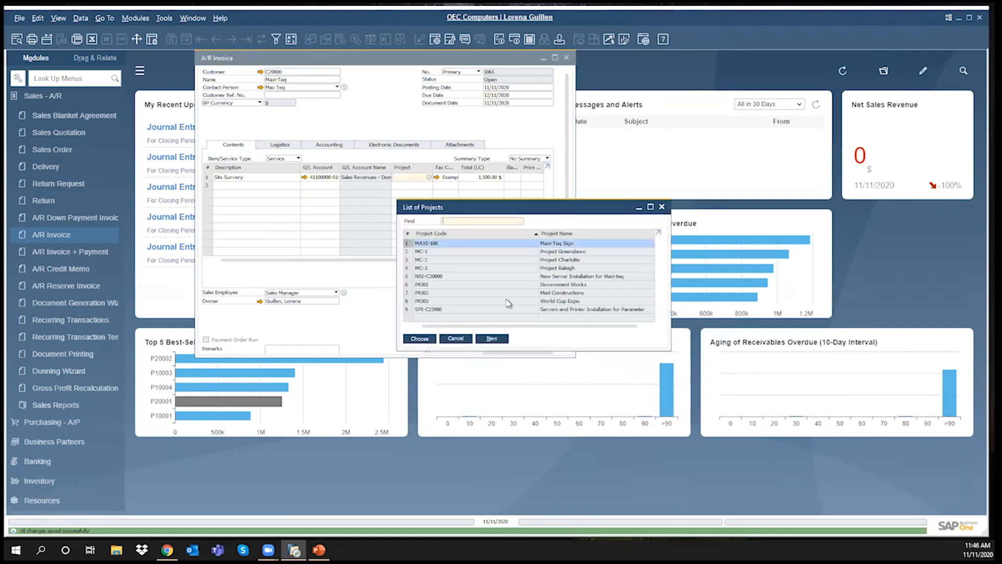
double_click(517, 243)
drag(566, 189, 584, 297)
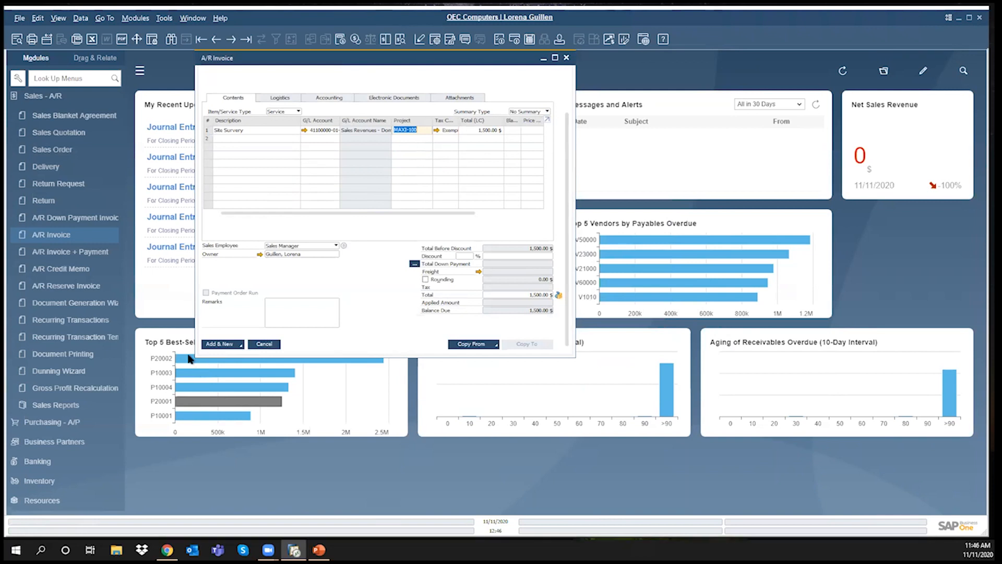
click(218, 344)
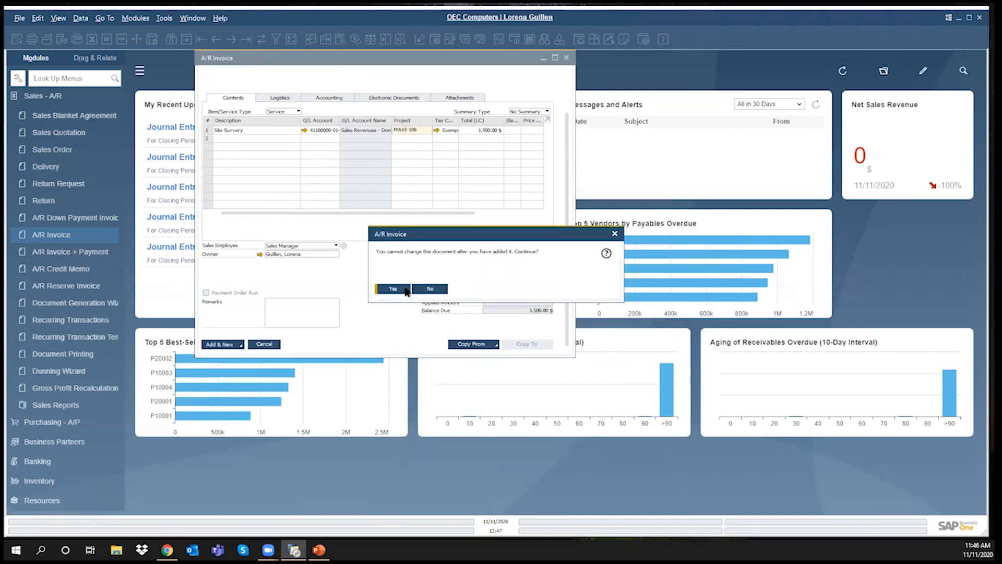
click(405, 290)
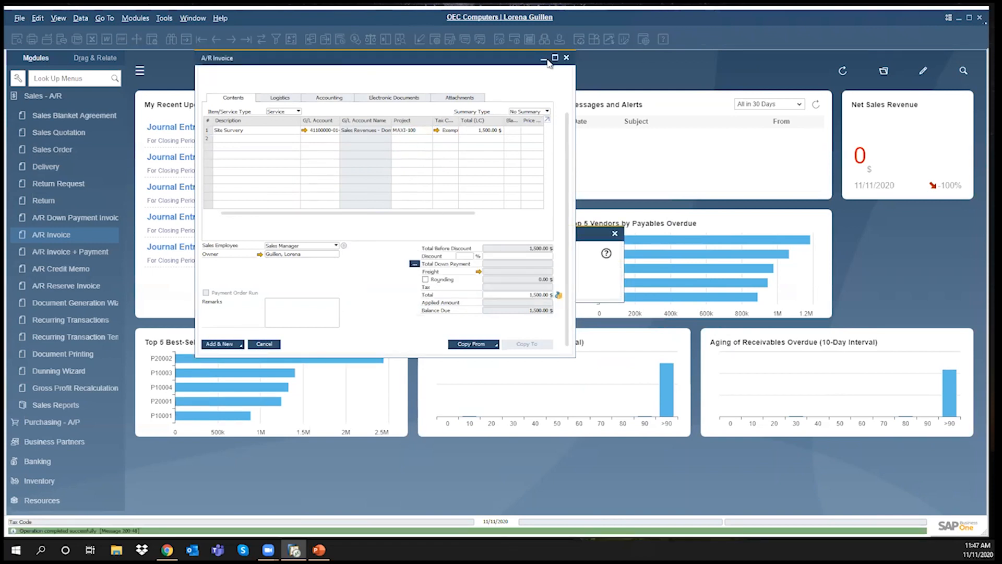
Close the A/R invoice, open the last project record and agree to assign the unassigned documents.
click(566, 57)
click(315, 160)
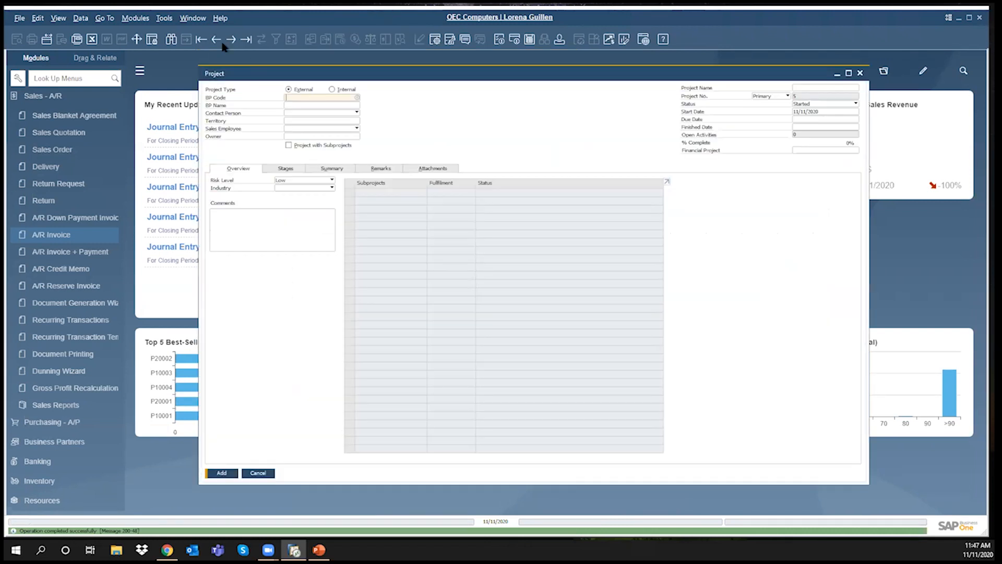
click(216, 40)
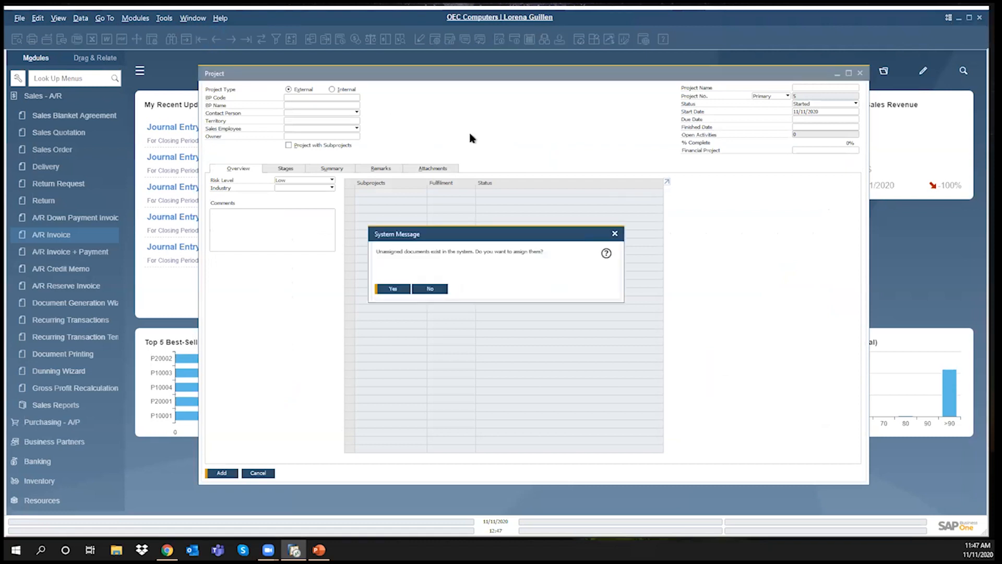
click(389, 289)
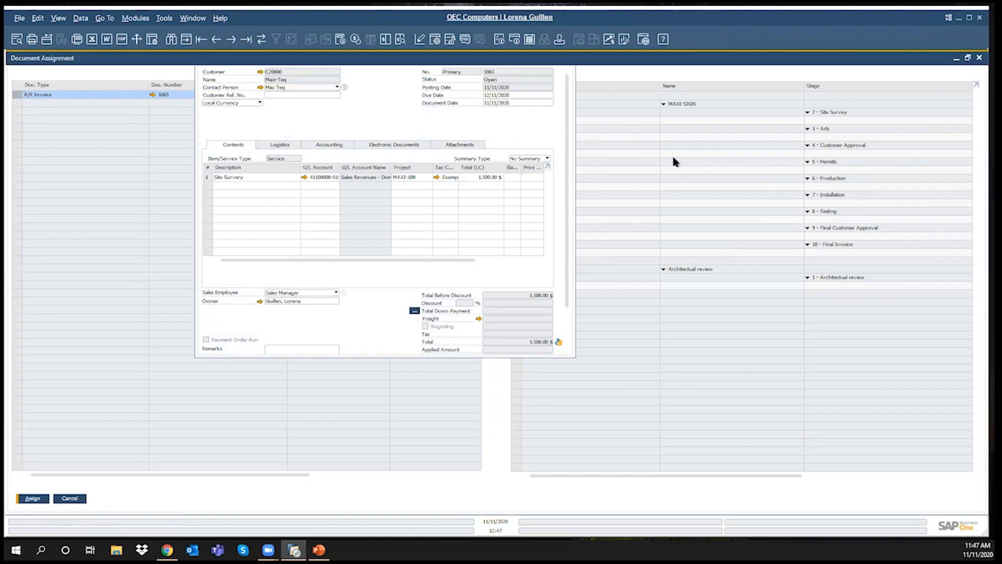
Assign the A/R invoice line to MAXI-SIGN's Site Survey stage and check the invoiced amounts in the project's summary and stages.
key(Escape)
click(606, 120)
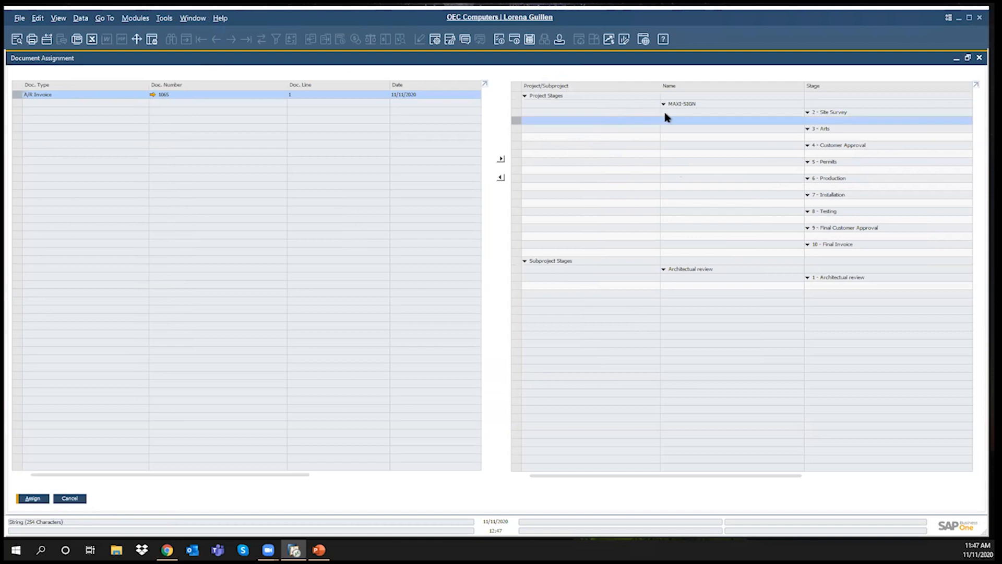
click(501, 159)
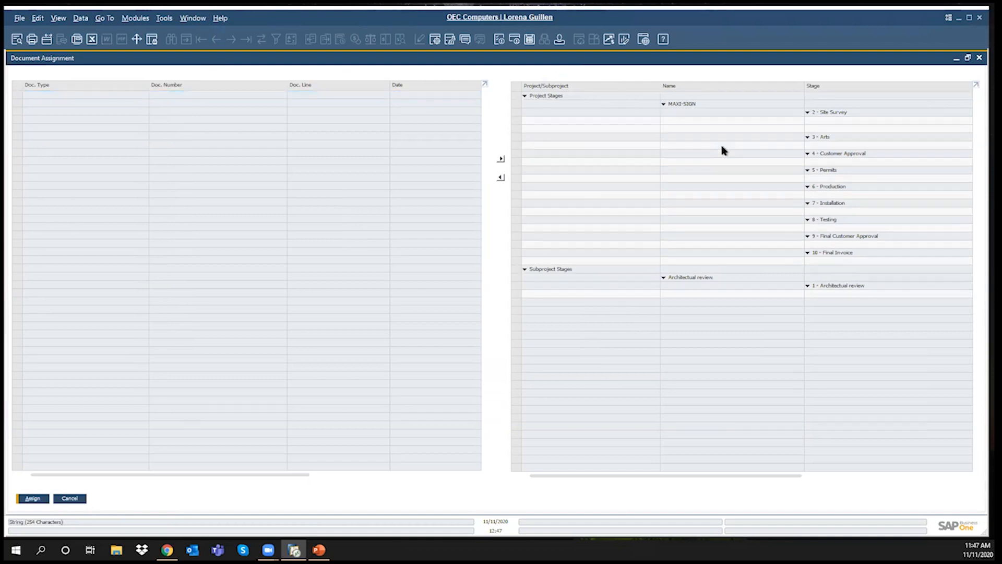
click(808, 113)
click(808, 113)
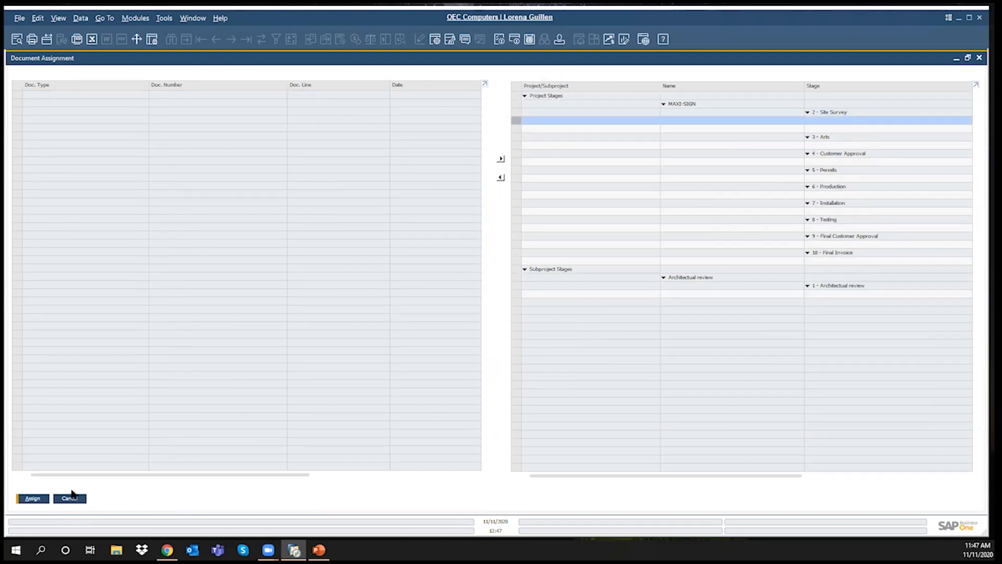
click(32, 499)
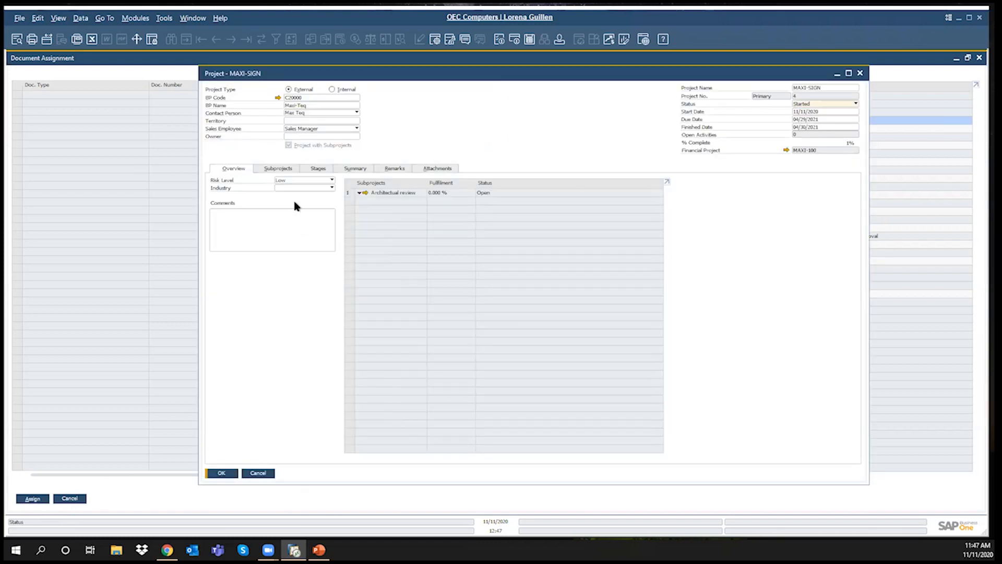
click(354, 169)
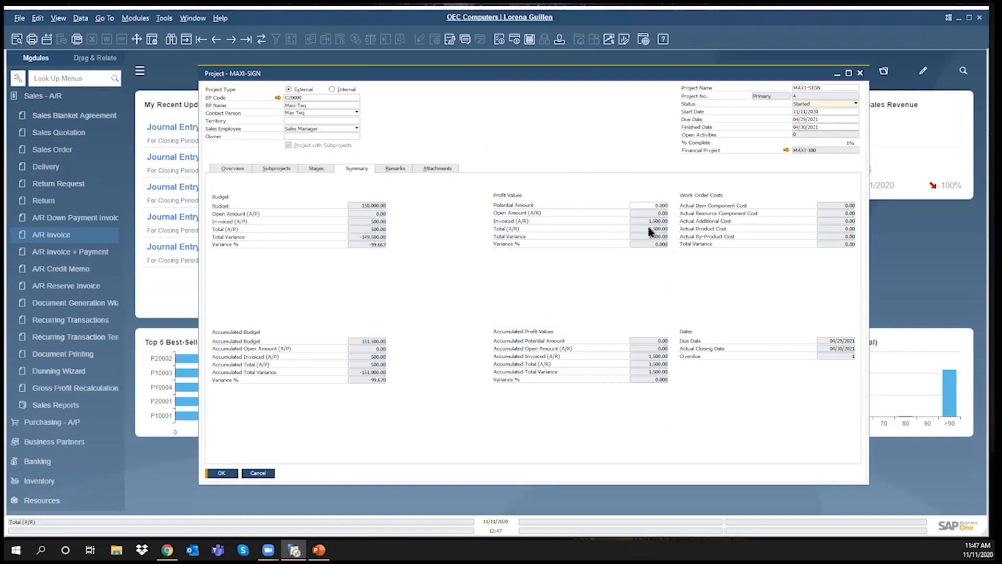
click(317, 169)
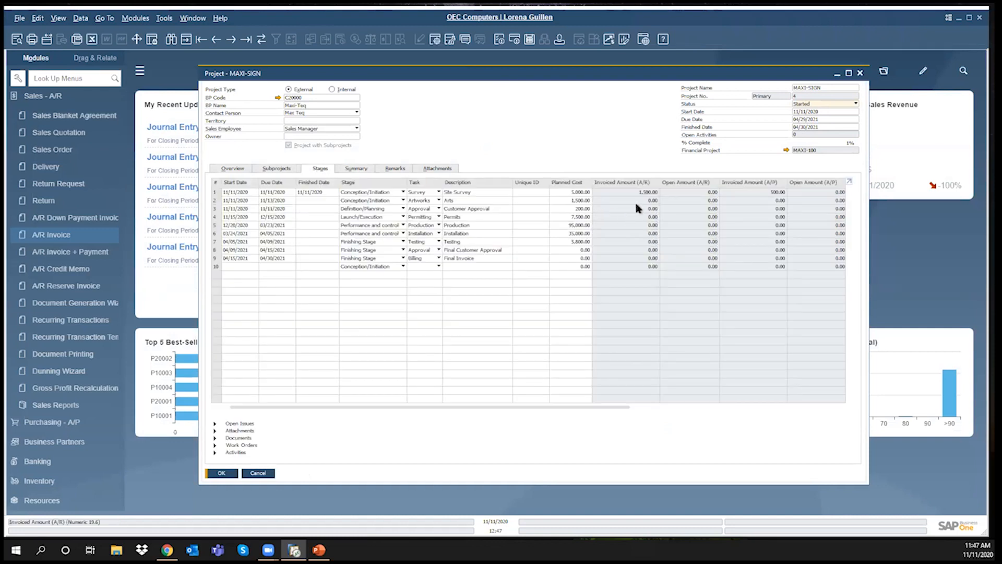
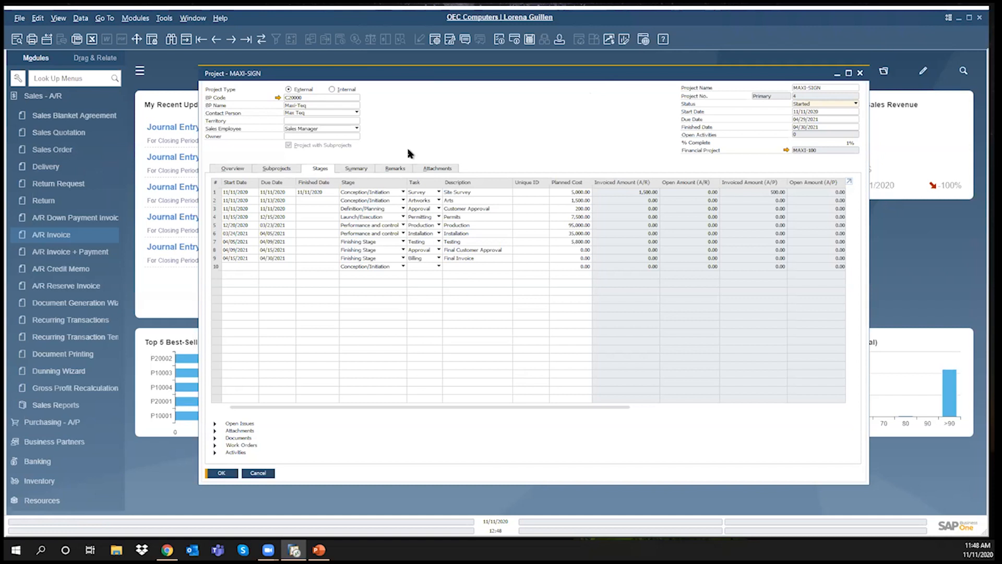
Open a new journal entry and make the Project column visible in its contents table through the form settings.
click(142, 20)
mouse_move(156, 45)
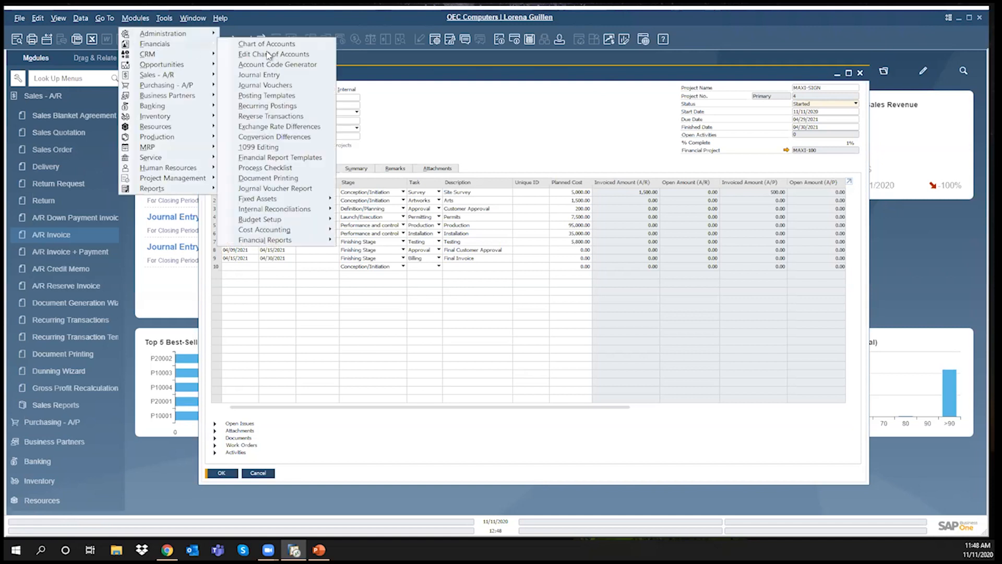
click(269, 76)
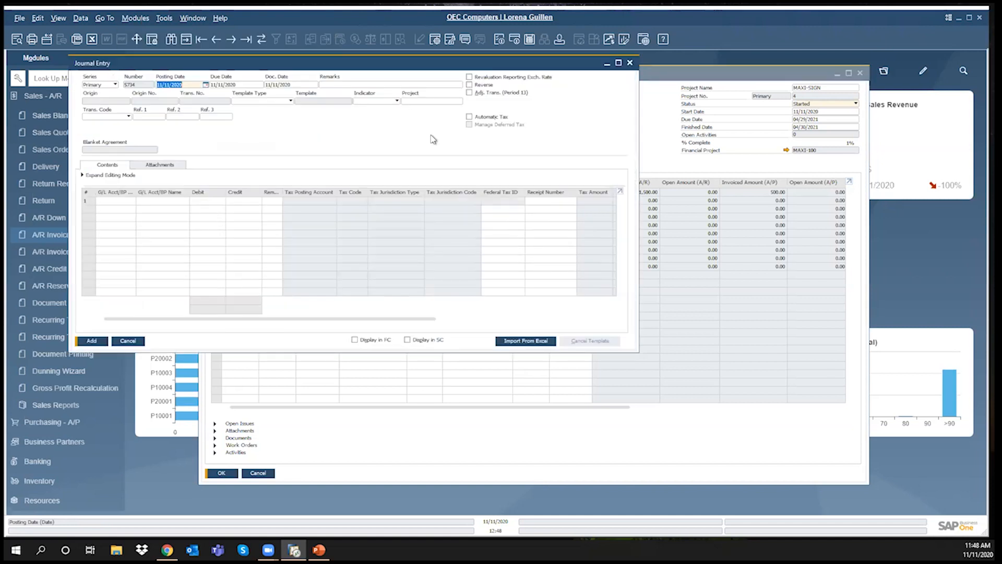
click(421, 100)
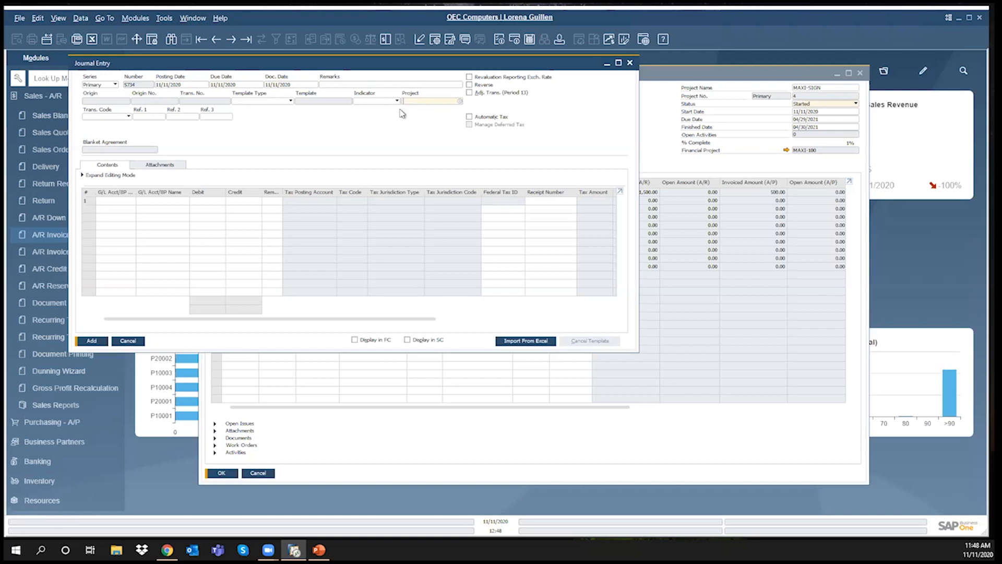
drag(429, 319, 212, 291)
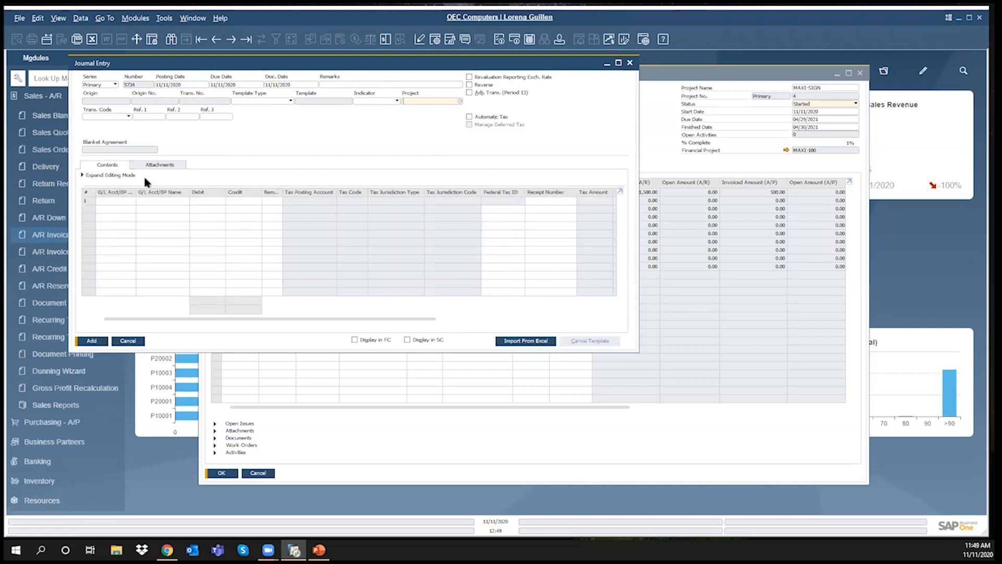
click(431, 40)
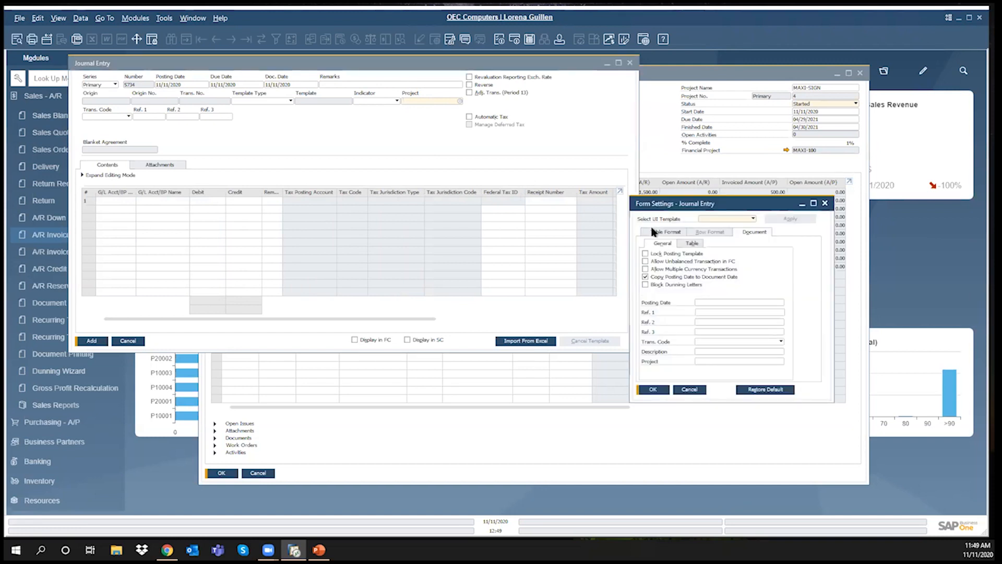
click(653, 232)
scroll(736, 339, down, 2)
click(748, 344)
click(654, 389)
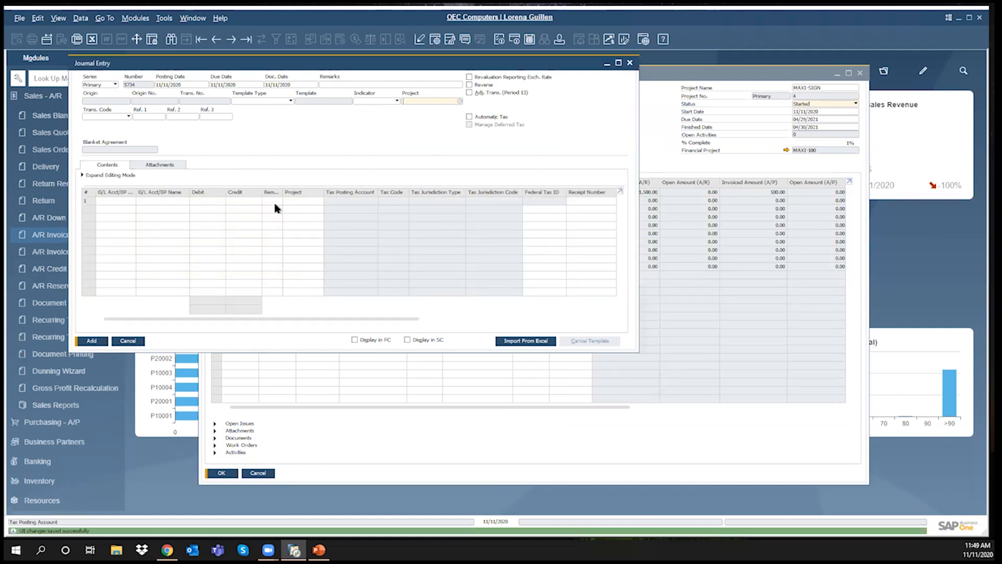
click(293, 201)
click(121, 203)
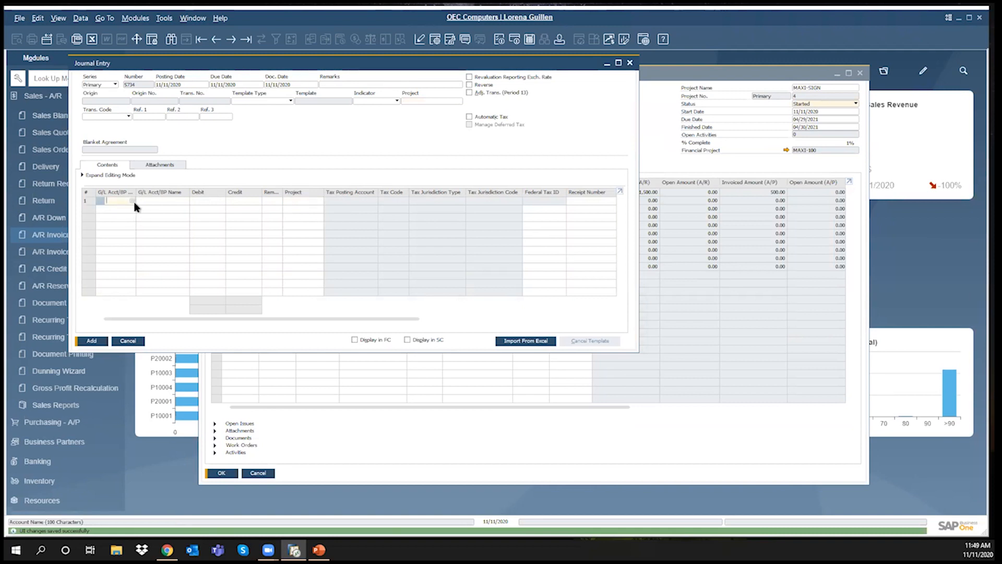
key(Tab)
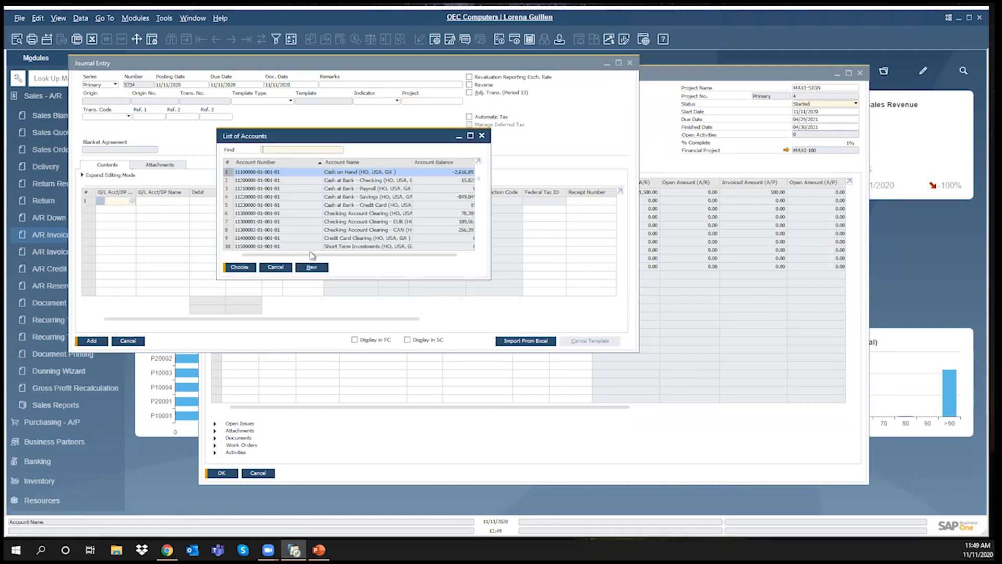
click(244, 269)
click(131, 209)
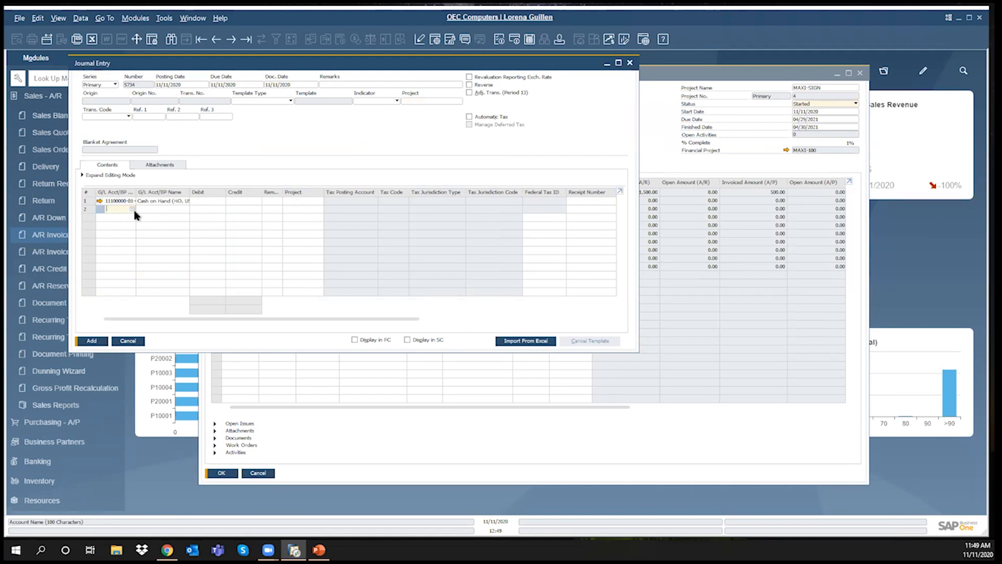
click(141, 341)
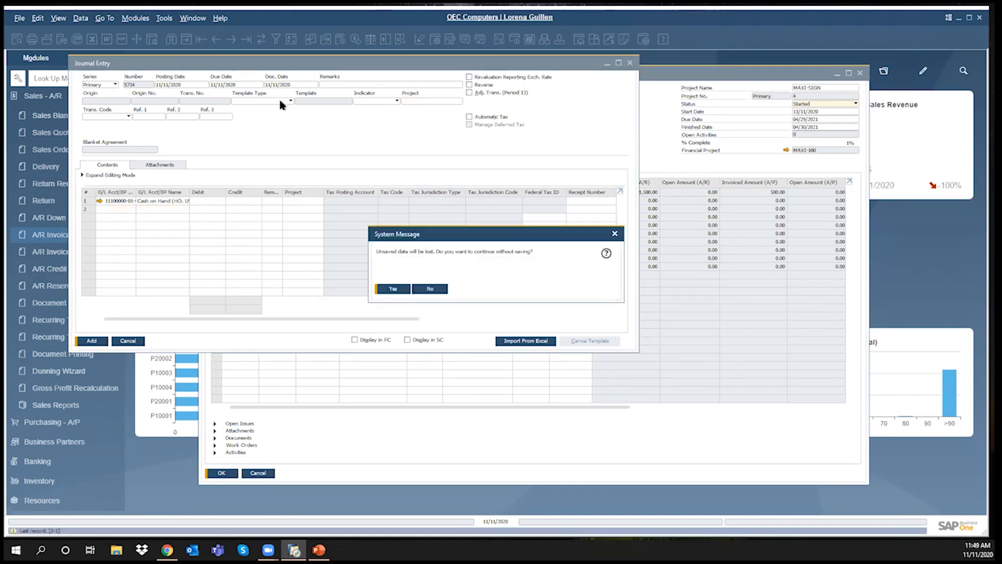
click(391, 289)
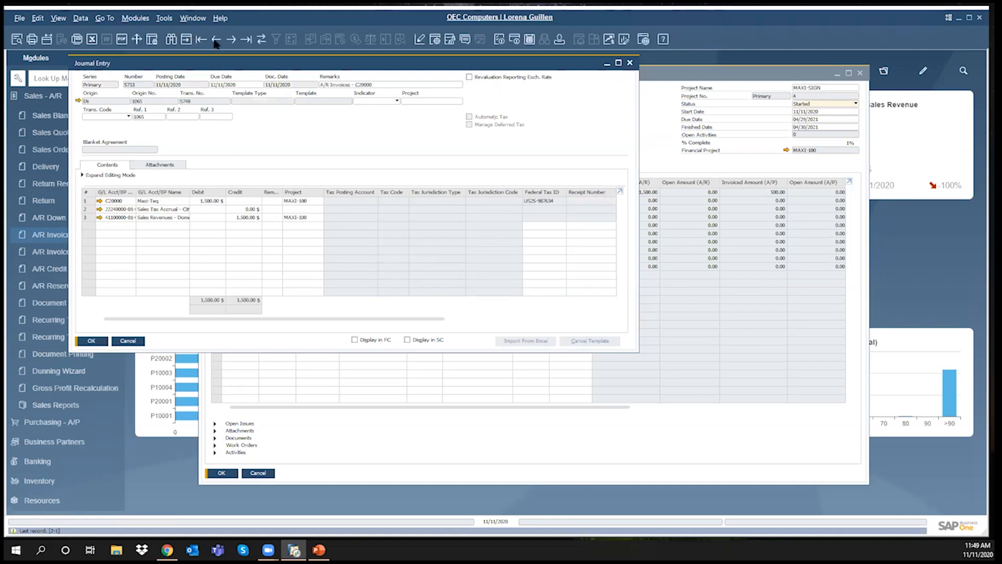
Browse back to the "For Closing Period 170" journal entry, set its project to MAXI-100 in the header and all rows, and update it.
click(217, 40)
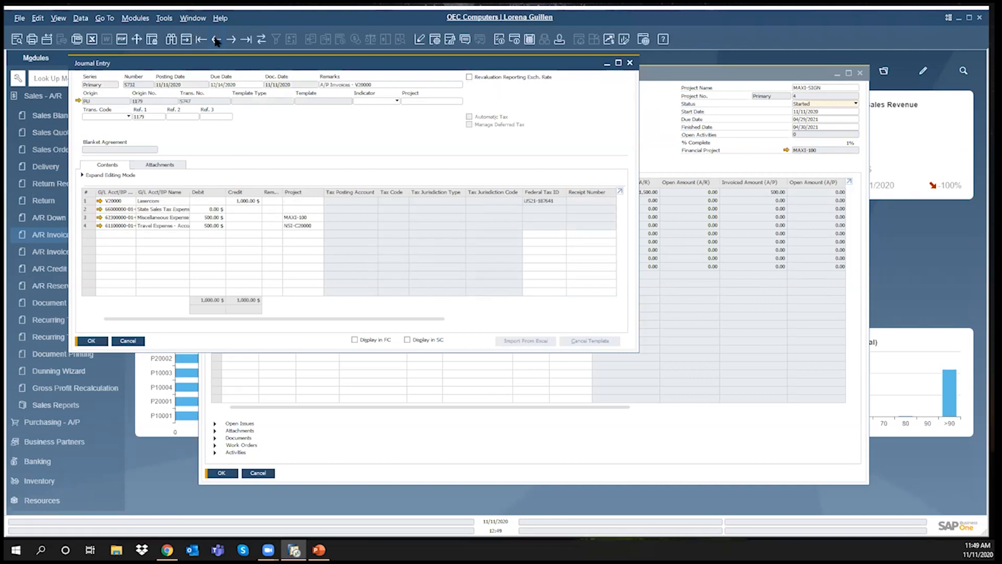
click(217, 39)
click(216, 39)
click(217, 40)
click(217, 40)
click(216, 39)
click(234, 40)
click(457, 101)
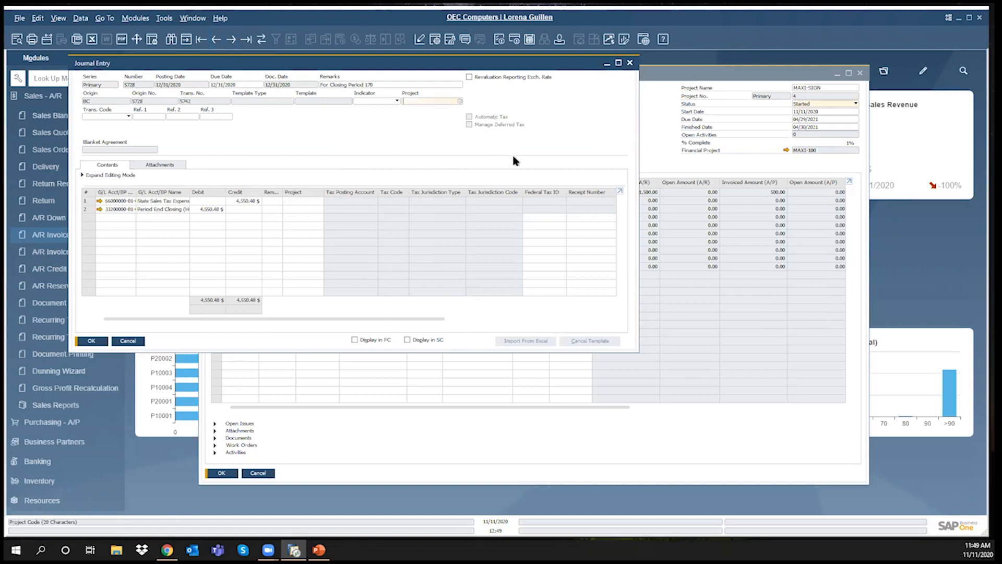
key(Tab)
click(419, 338)
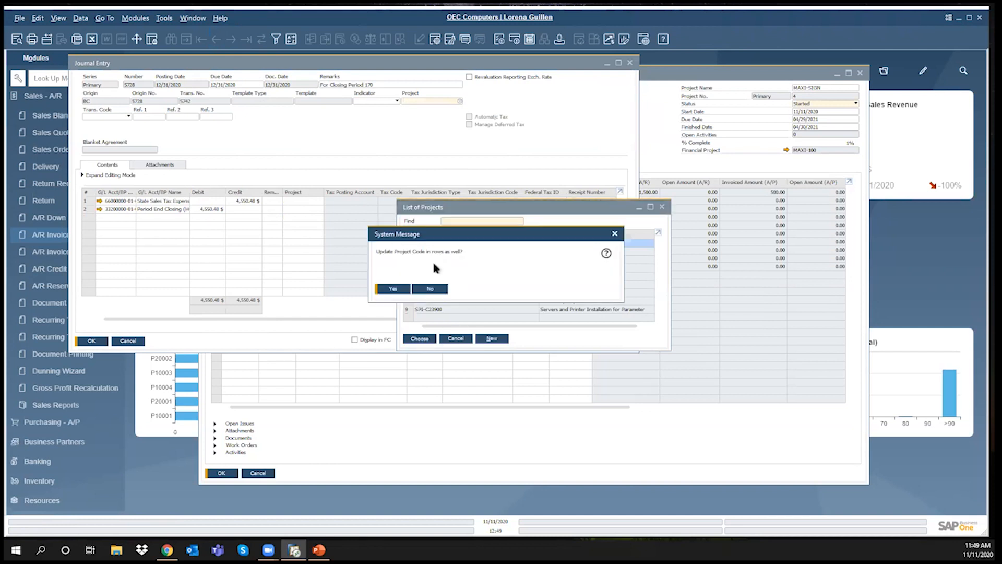
click(392, 290)
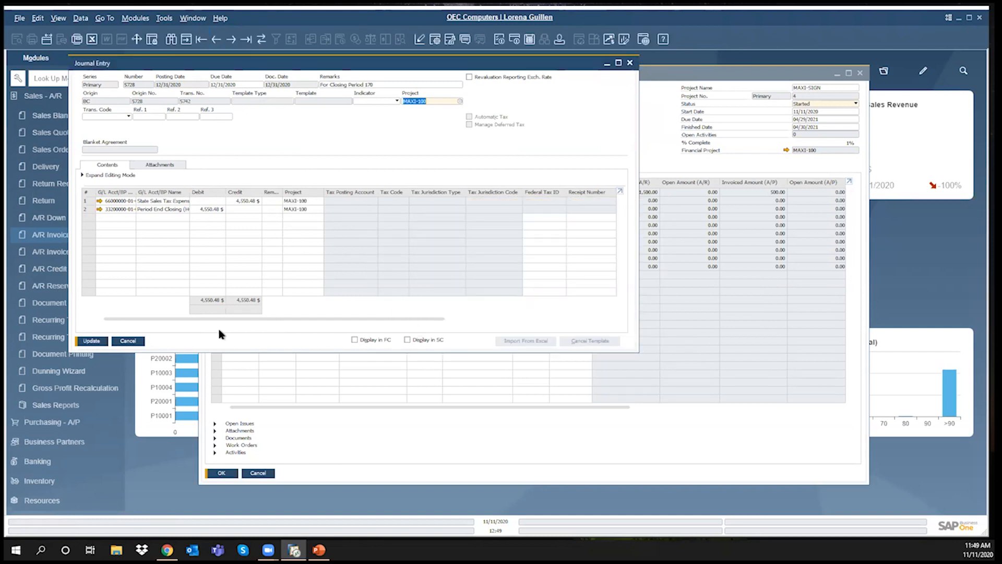
key(Return)
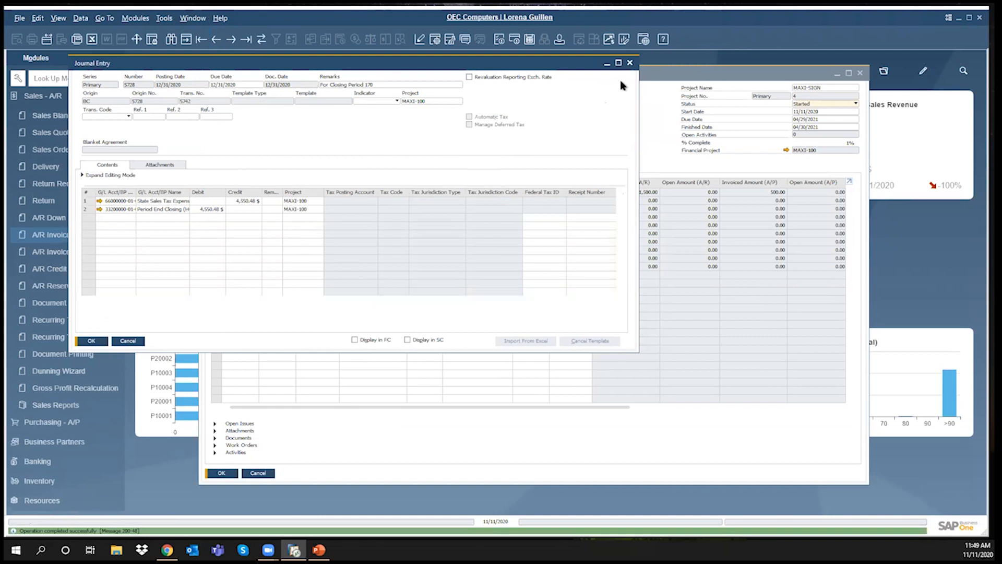
Close the journal entry and review the MAXI-SIGN project's stages and subprojects.
key(Return)
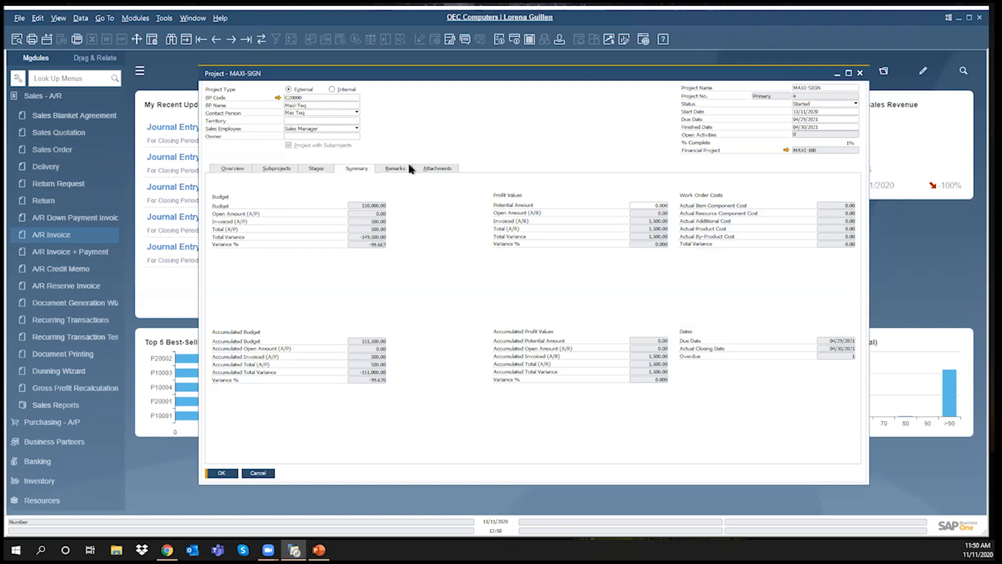
click(302, 171)
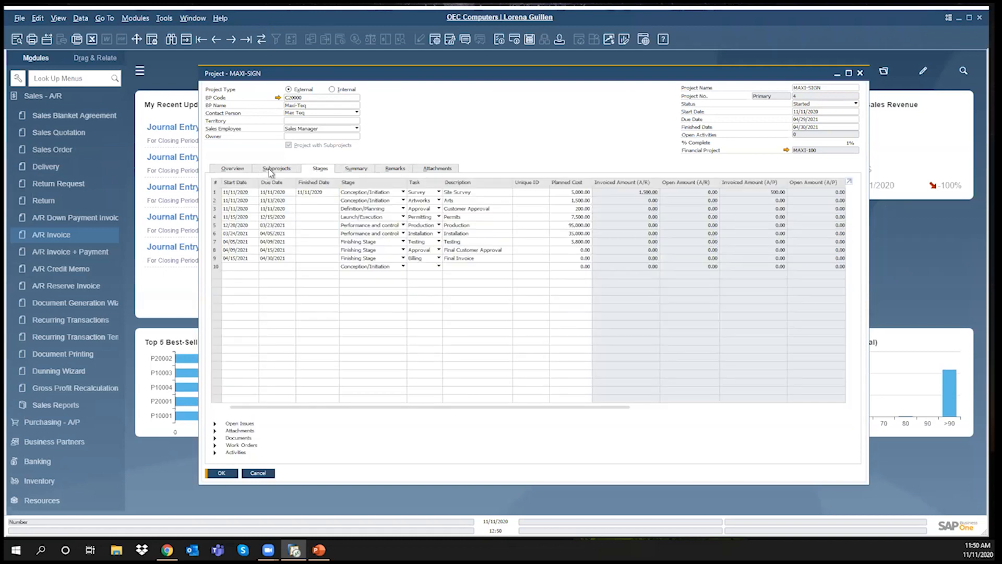
click(272, 168)
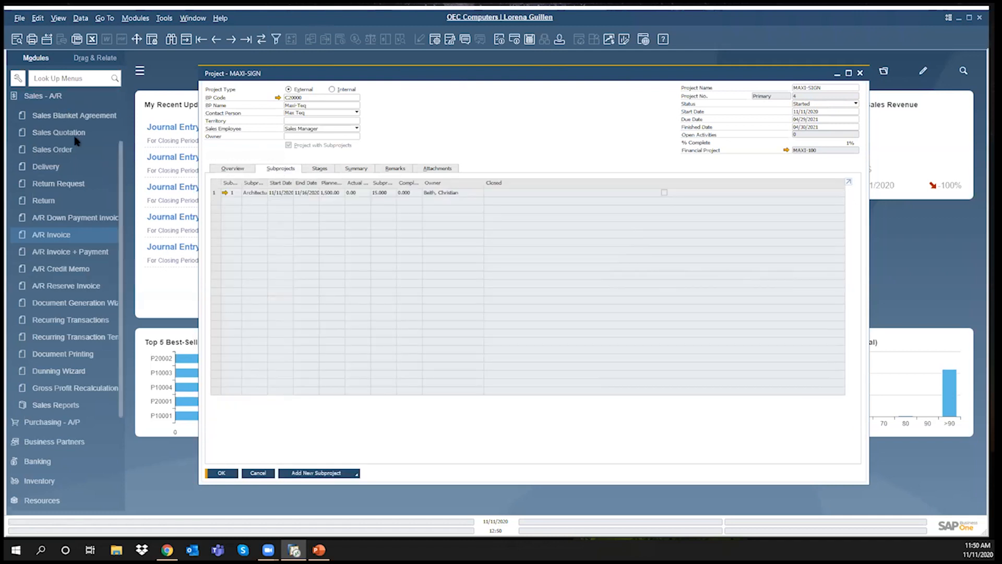
Open the Human Resources time sheet, browse back to record No. 2 and examine its billable time and rate columns.
click(62, 99)
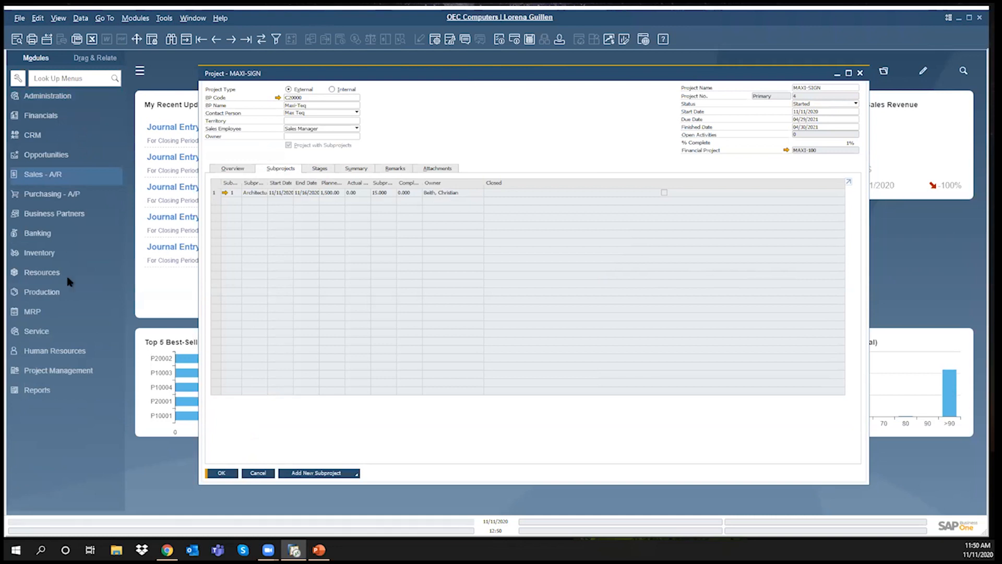
click(67, 353)
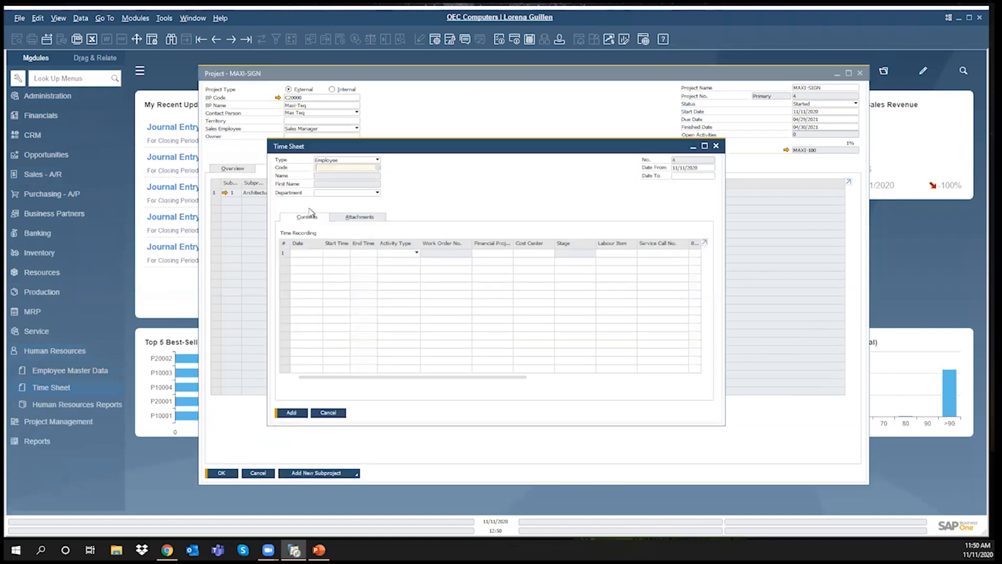
click(214, 39)
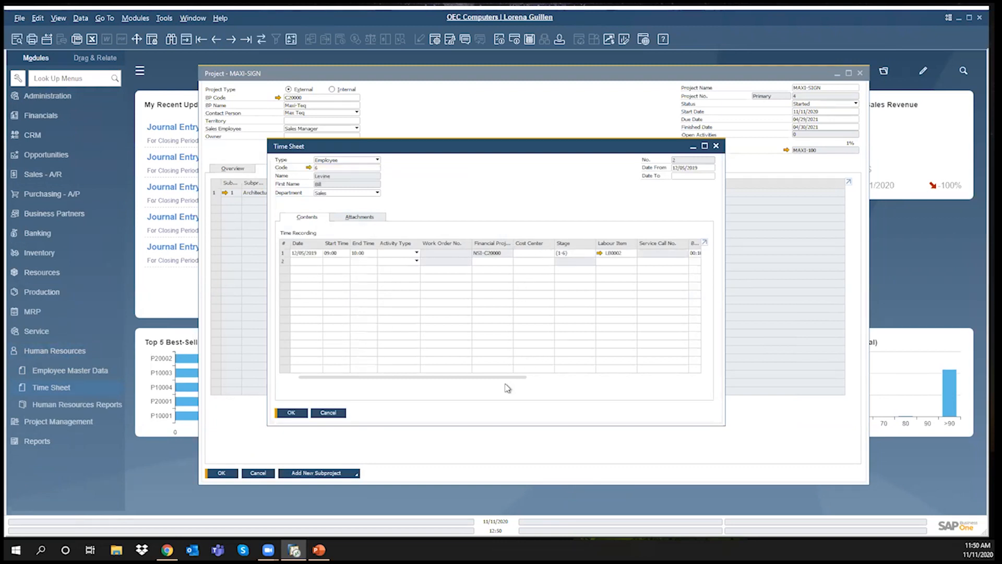
drag(509, 377, 724, 381)
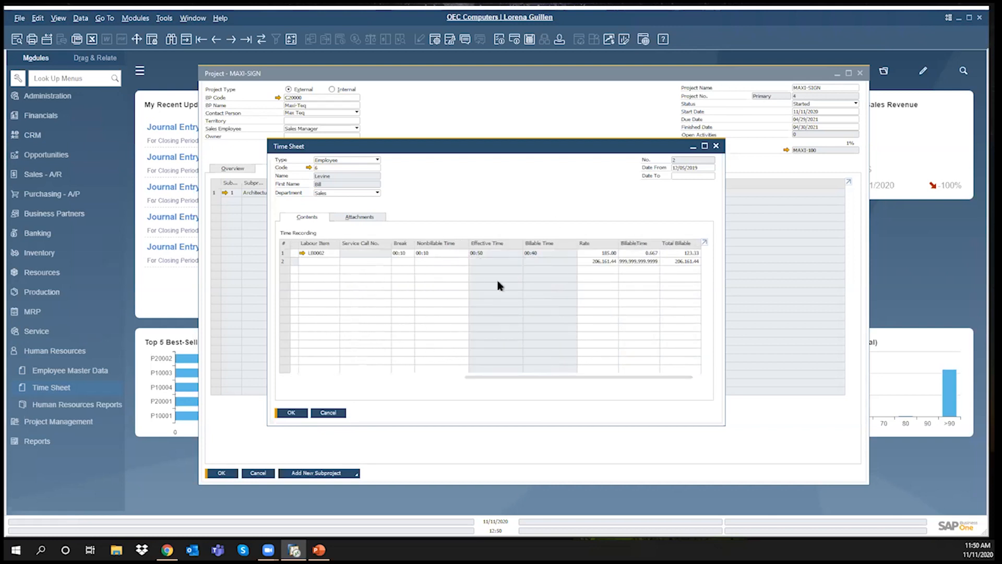
Check which time sheet table columns are visible and active in the form settings, and accept the settings.
click(437, 41)
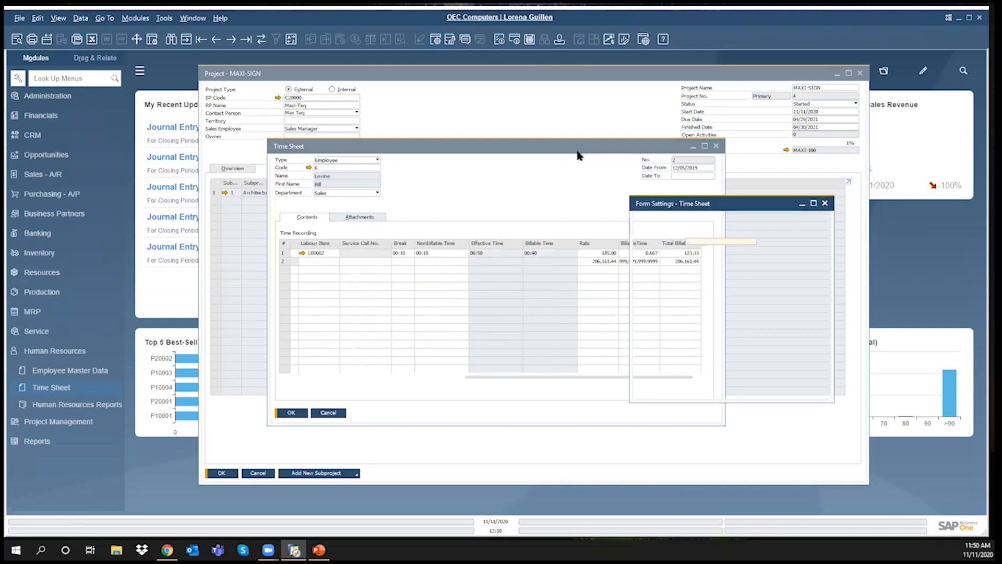
scroll(712, 316, down, 3)
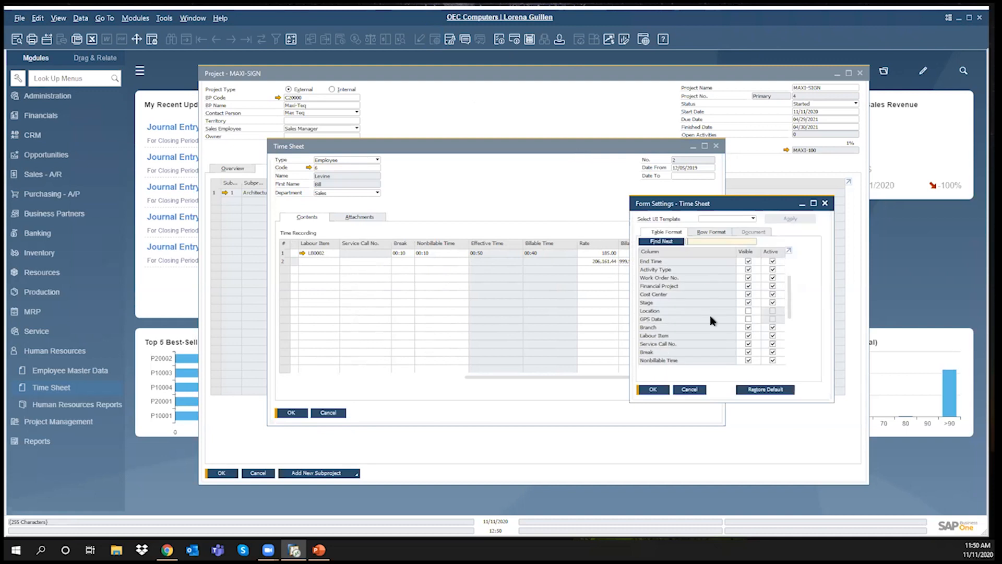
scroll(709, 317, up, 3)
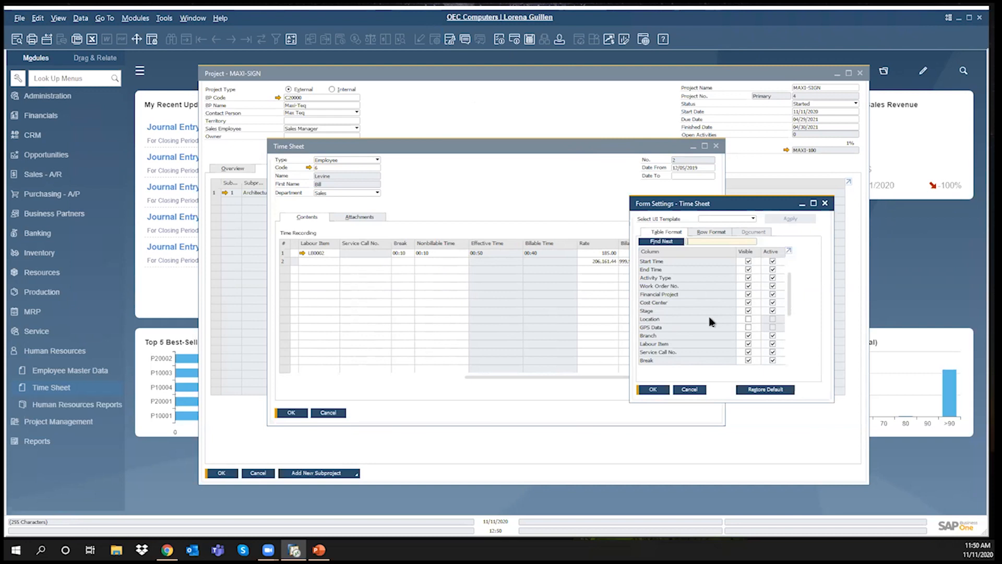
click(652, 389)
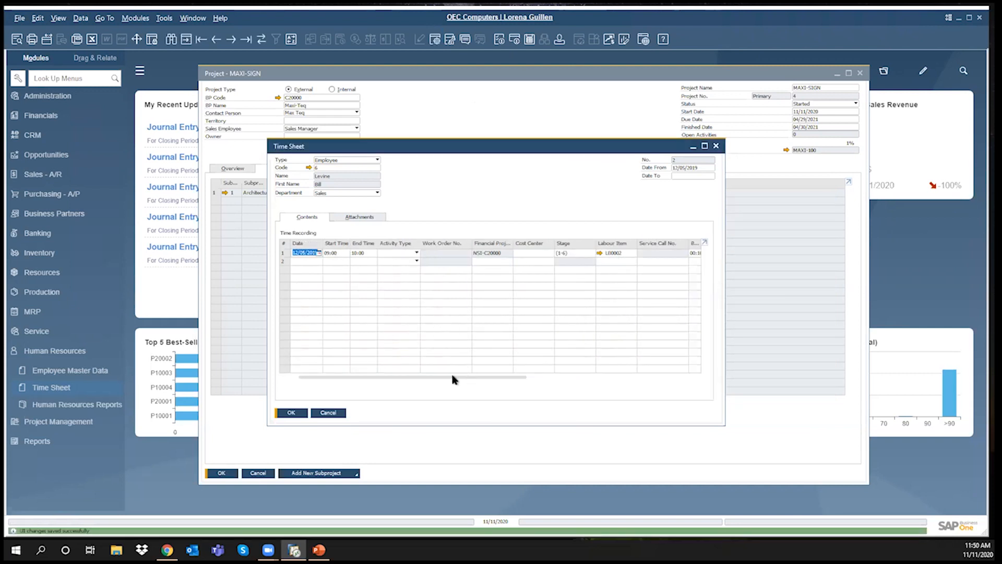
Examine the time sheet line's Financial Project and Stage columns, and close the time sheet.
drag(504, 378, 447, 386)
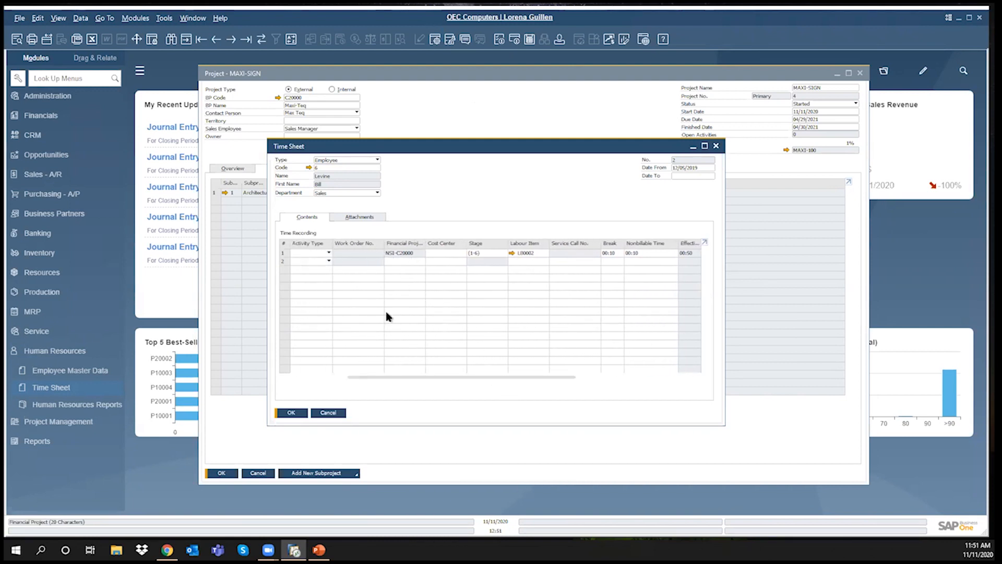
drag(368, 379, 308, 378)
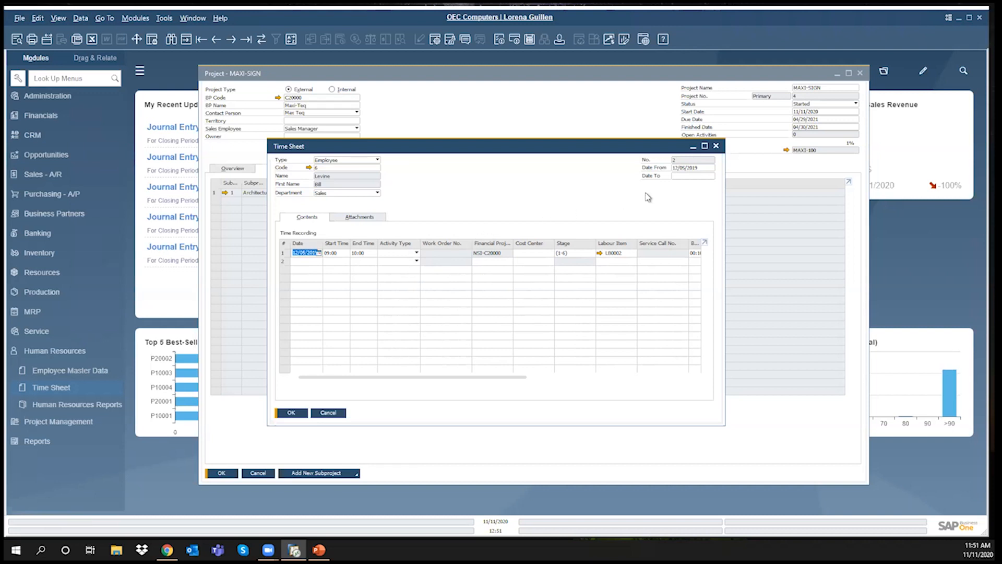
click(717, 146)
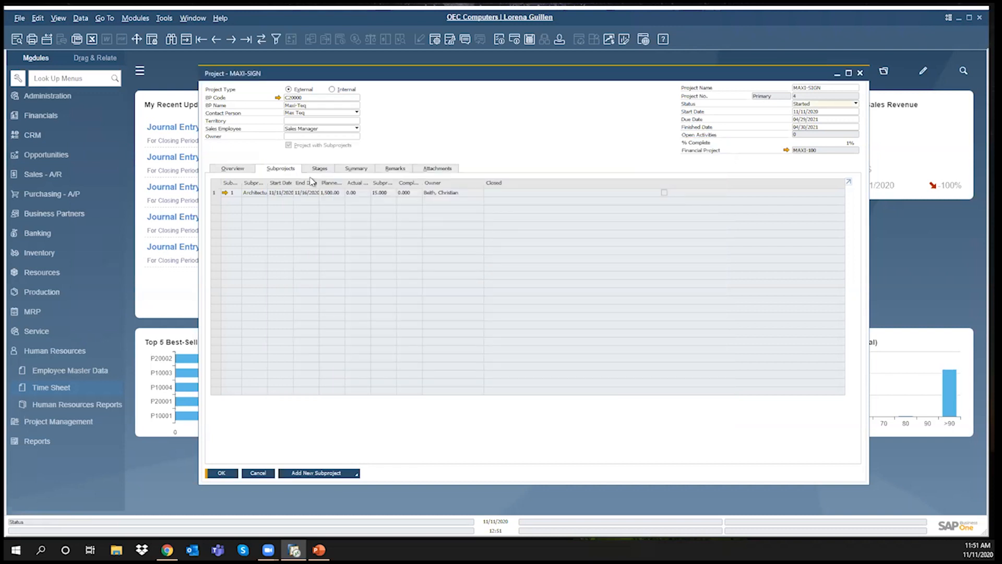
Run the General Ledger report from the MAXI-SIGN project with all accounts selected and business partners excluded, examine it maximized, and close it.
click(247, 171)
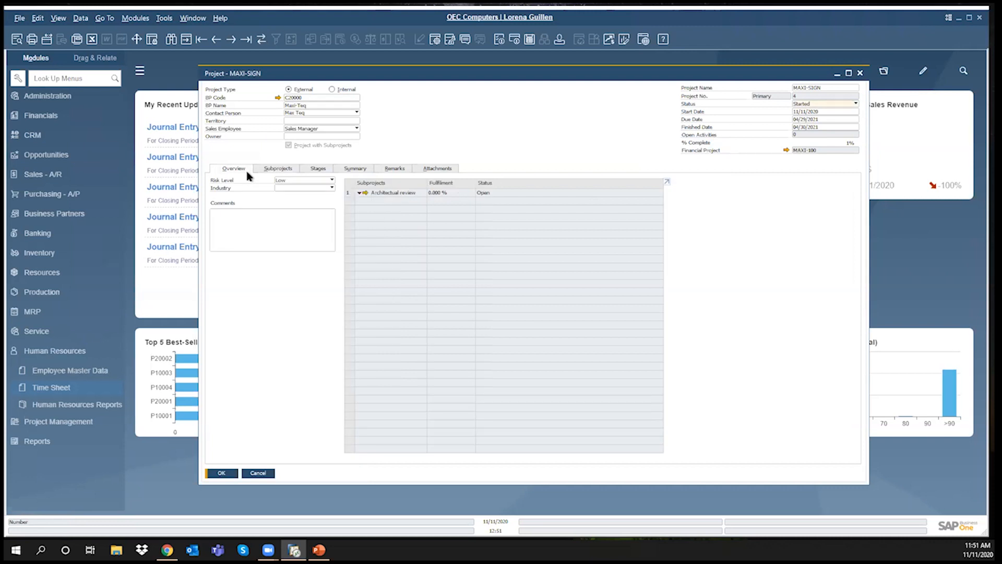
right_click(495, 121)
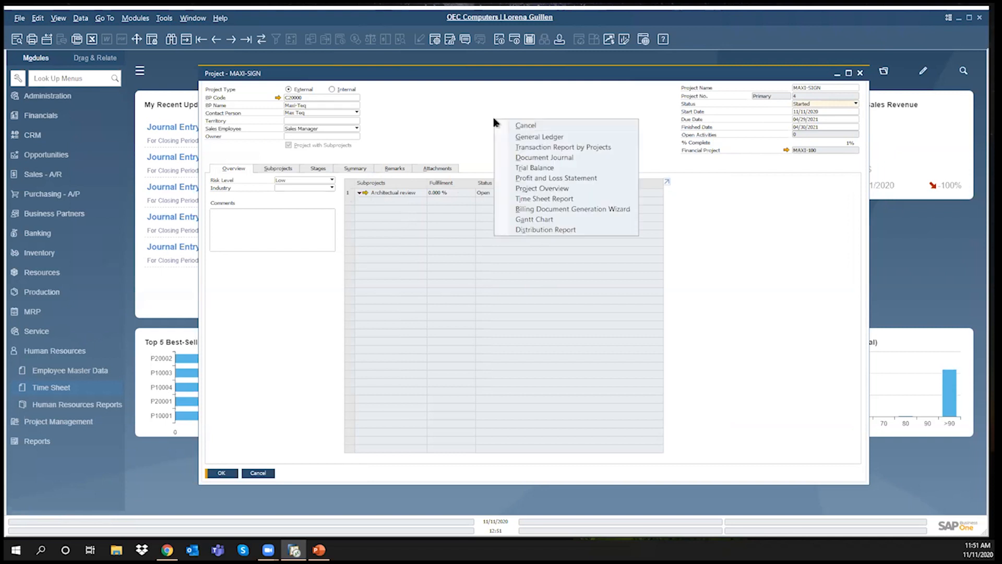
click(546, 138)
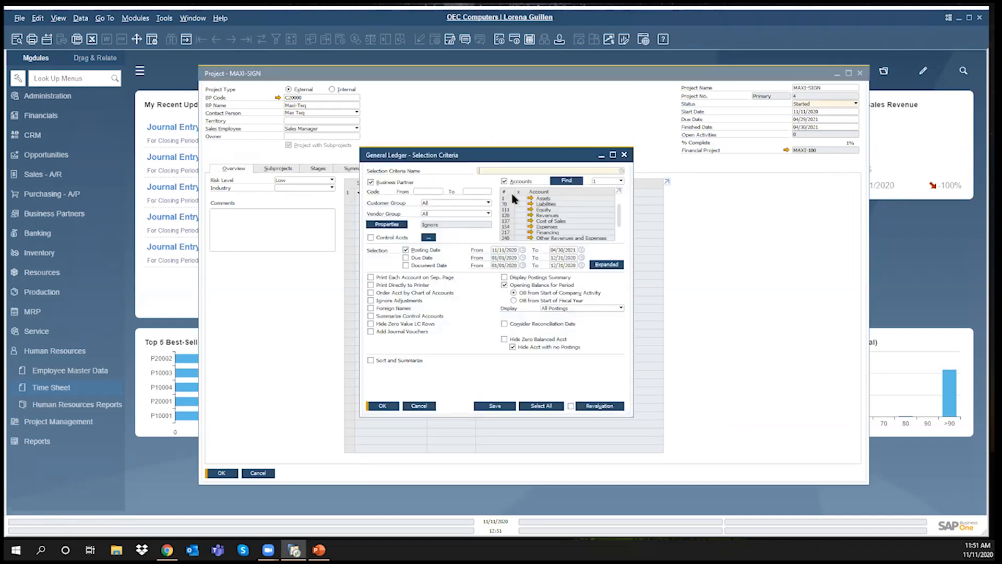
click(371, 182)
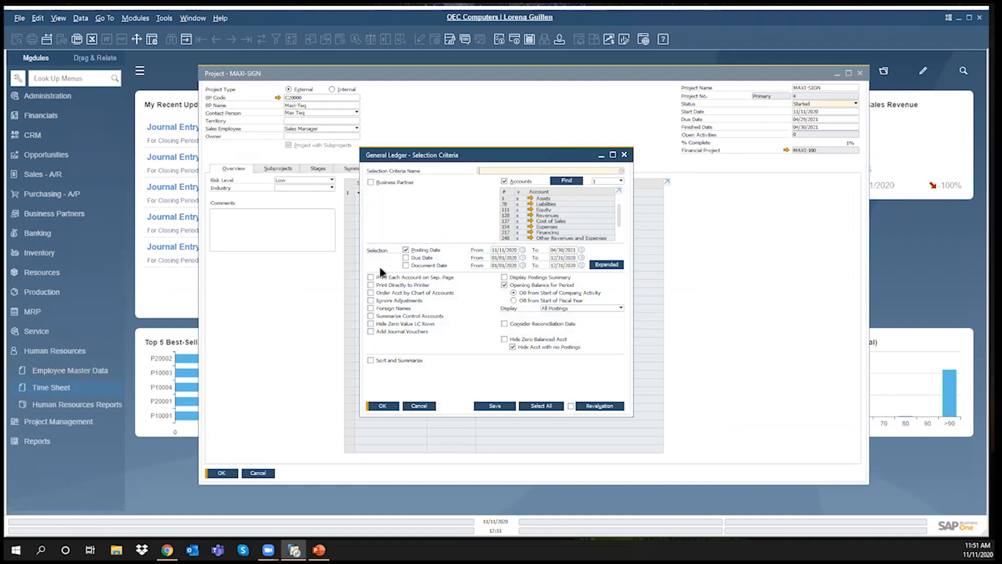
click(381, 407)
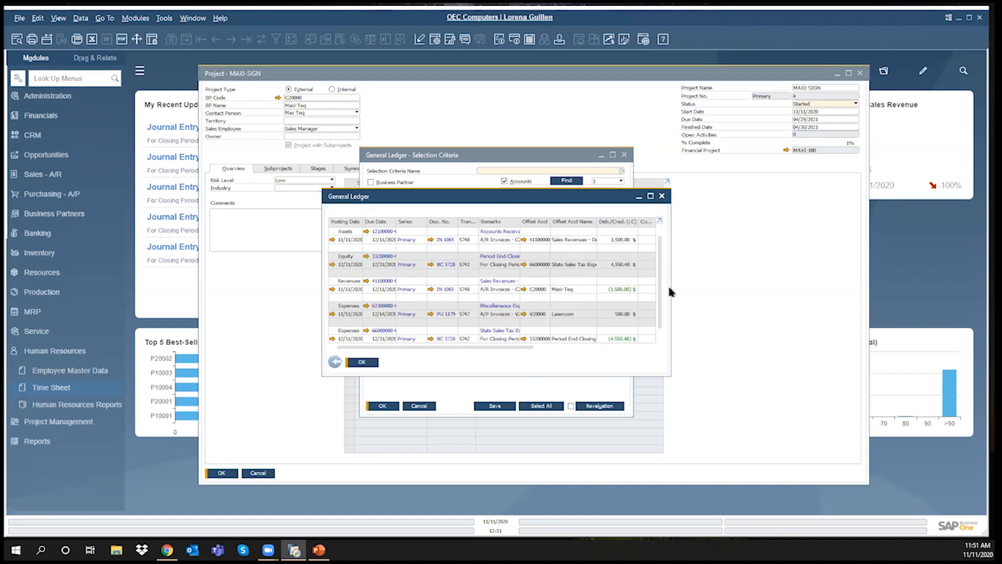
double_click(365, 198)
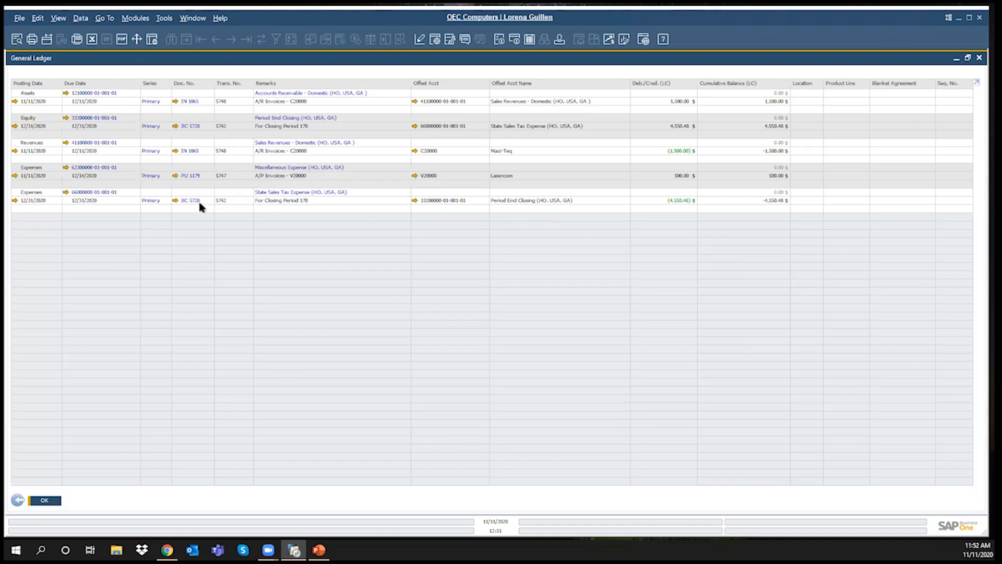
click(979, 58)
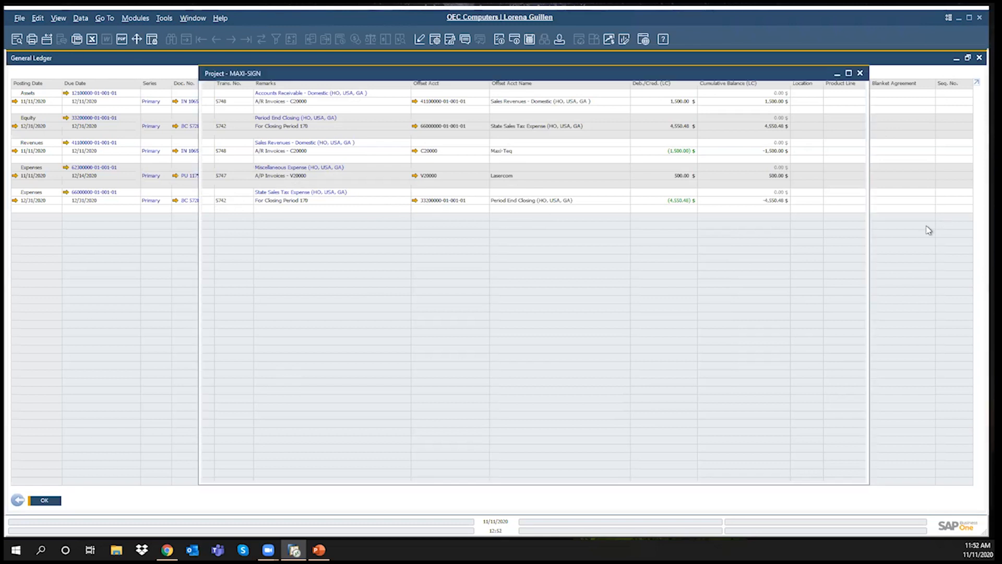
Run the Profit and Loss Statement for the MAXI-SIGN project, review it from revenues to the period profit, and close it.
right_click(464, 131)
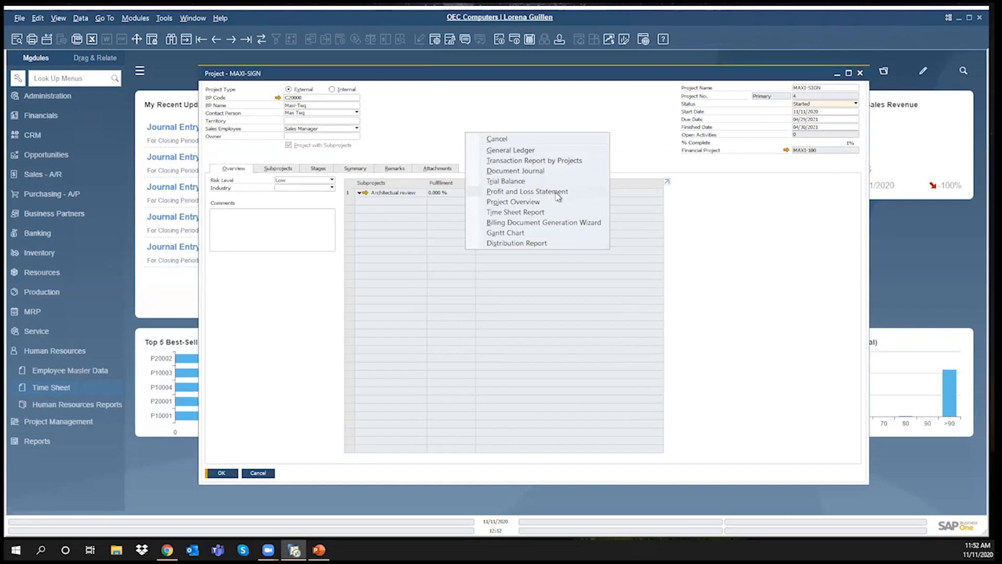
click(558, 193)
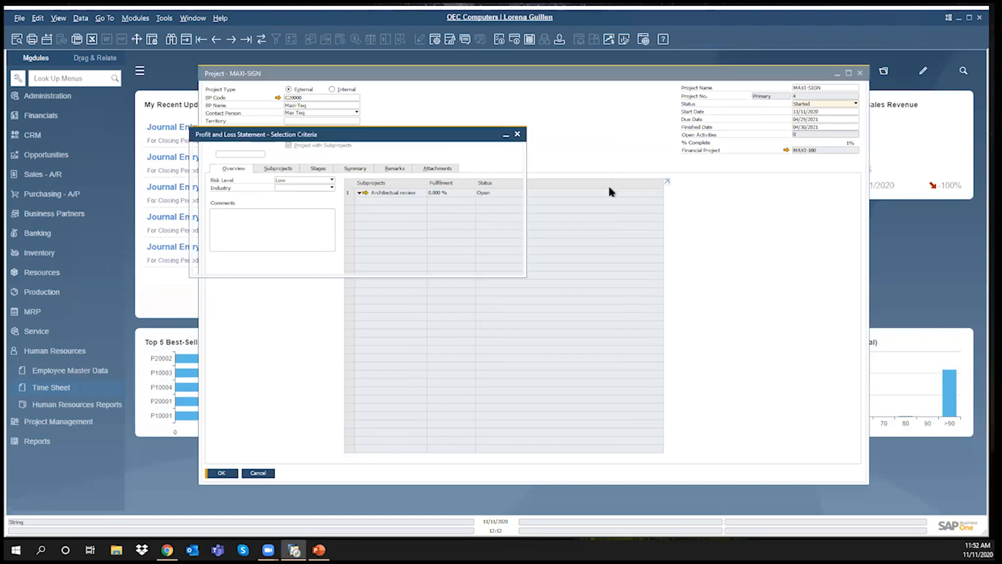
click(214, 264)
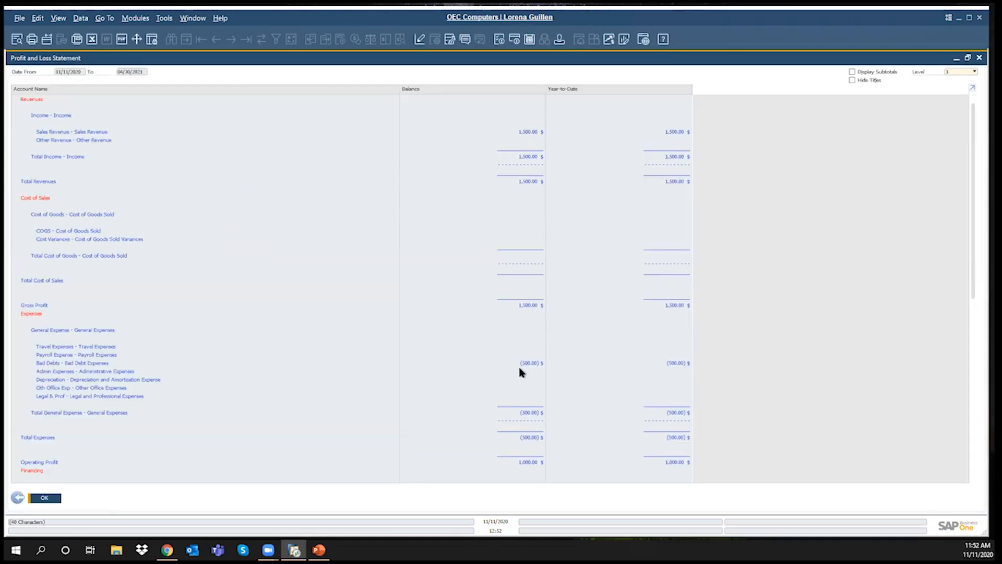
scroll(450, 219, down, 1)
scroll(449, 225, down, 6)
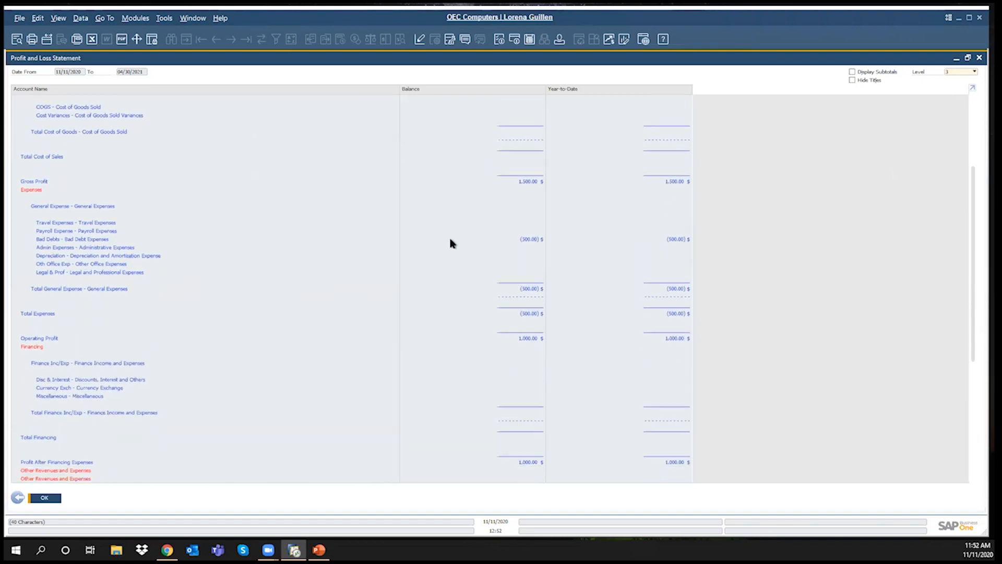
scroll(449, 247, down, 6)
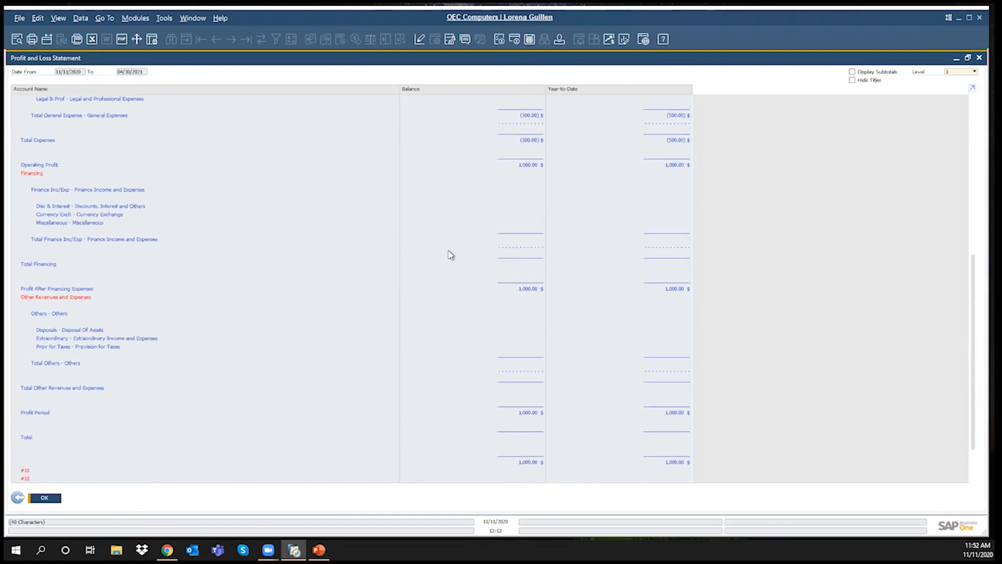
scroll(448, 260, down, 1)
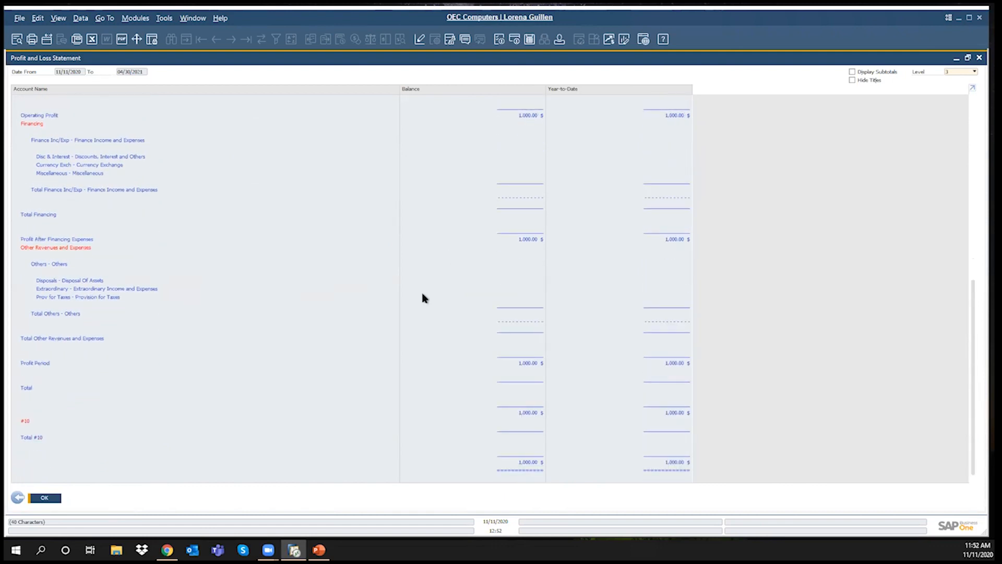
click(979, 57)
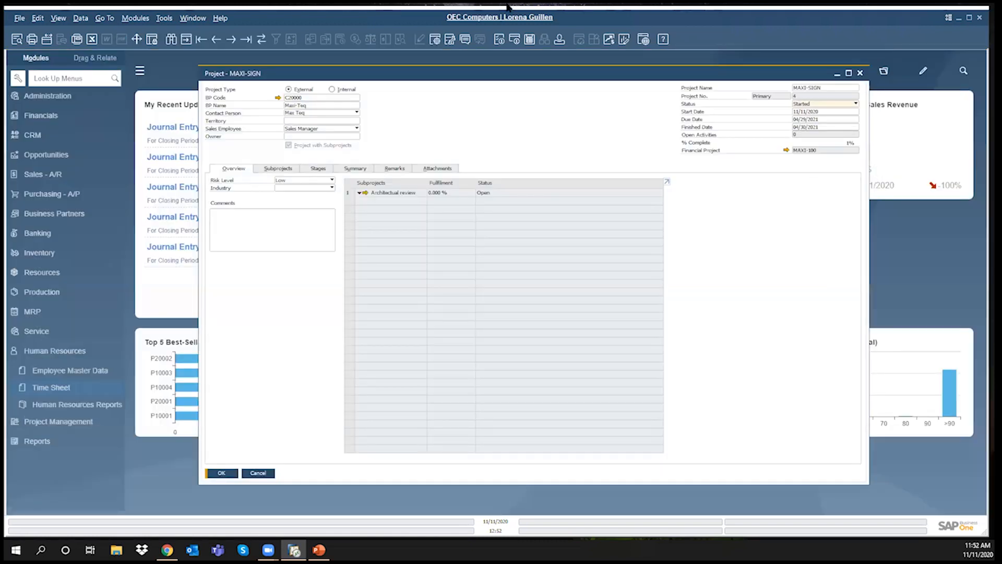
Run the MAXI-SIGN project's Time Sheet Report without filters and again with the Stage filter enabled, and return to the selection criteria.
right_click(532, 121)
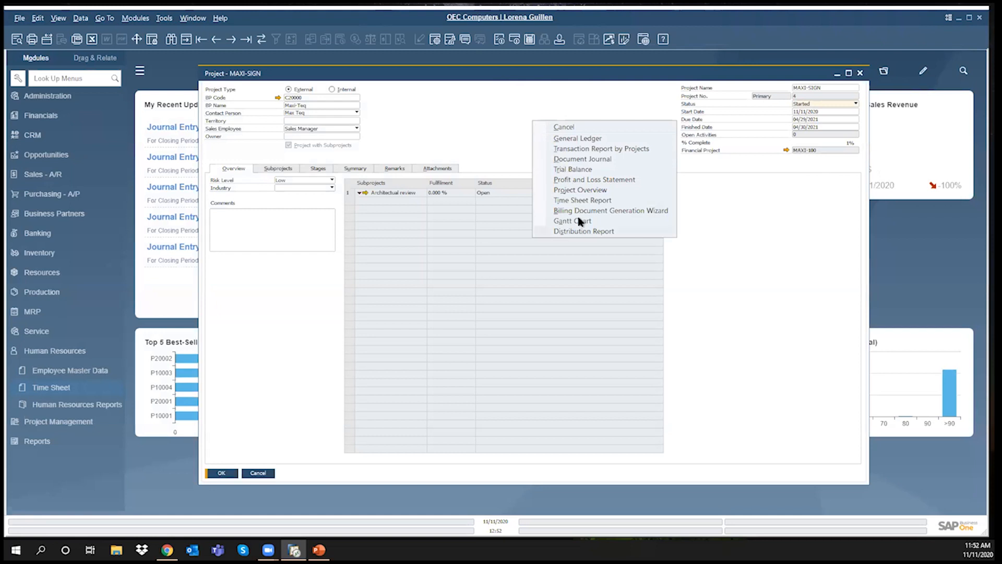
click(609, 202)
click(374, 323)
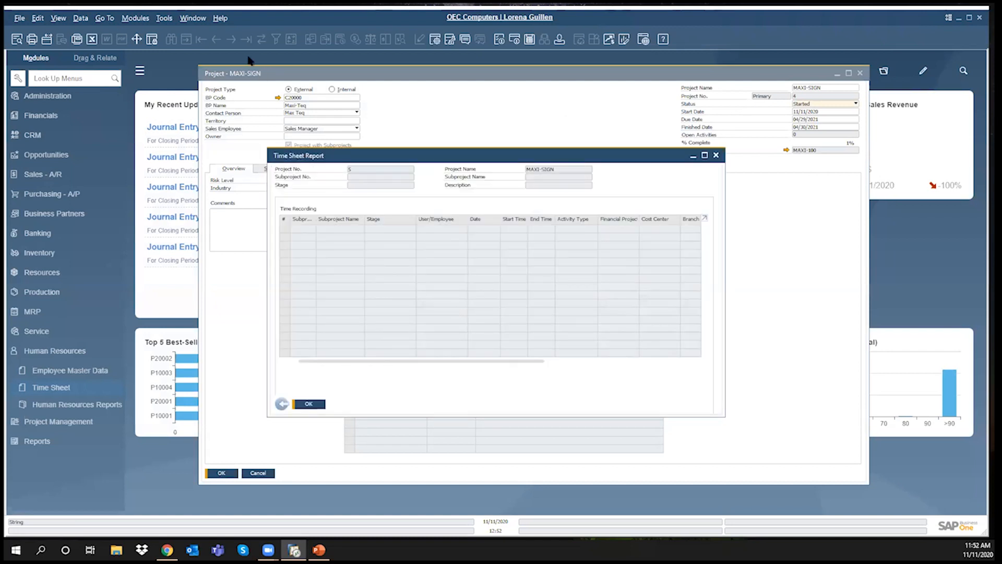
click(716, 155)
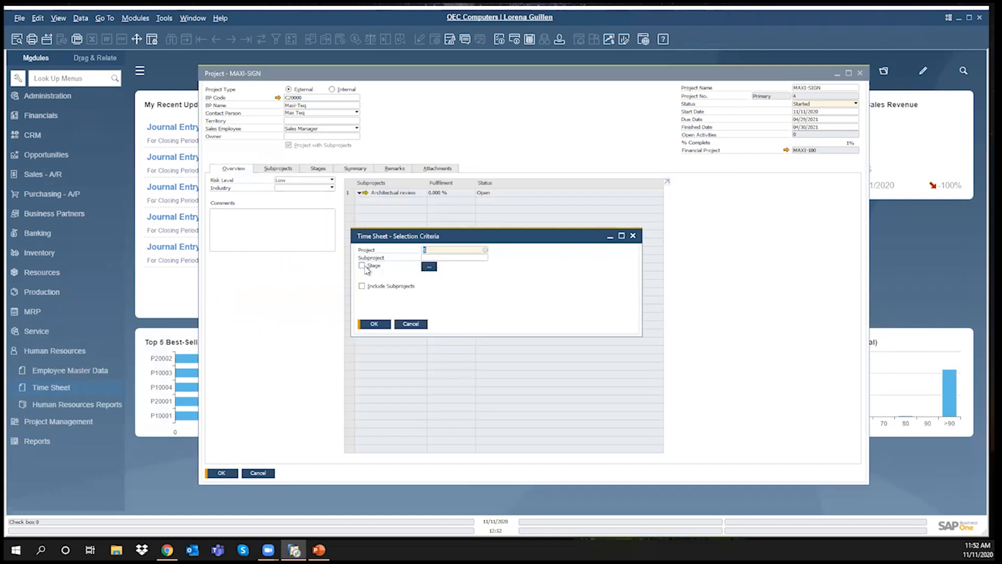
click(374, 324)
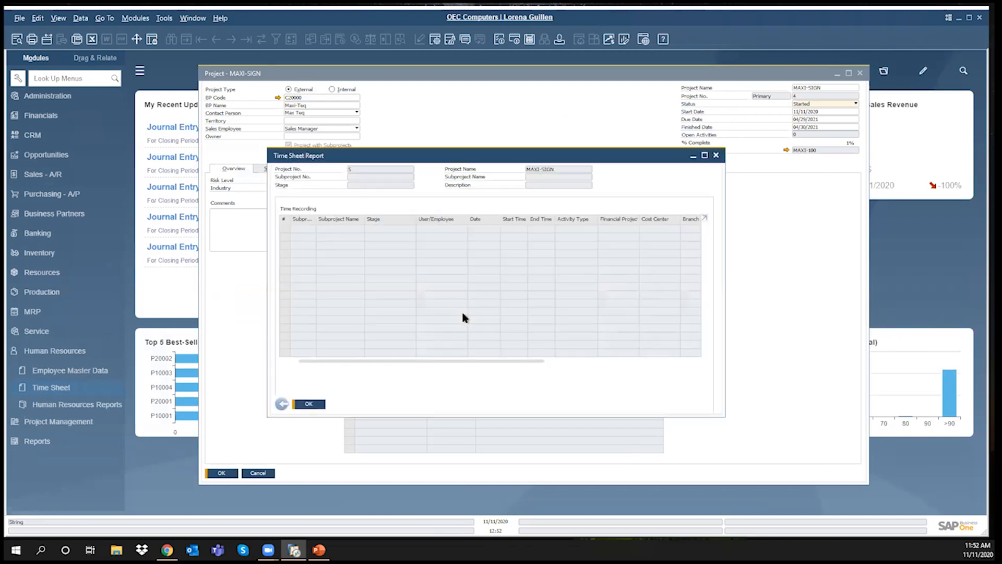
click(282, 403)
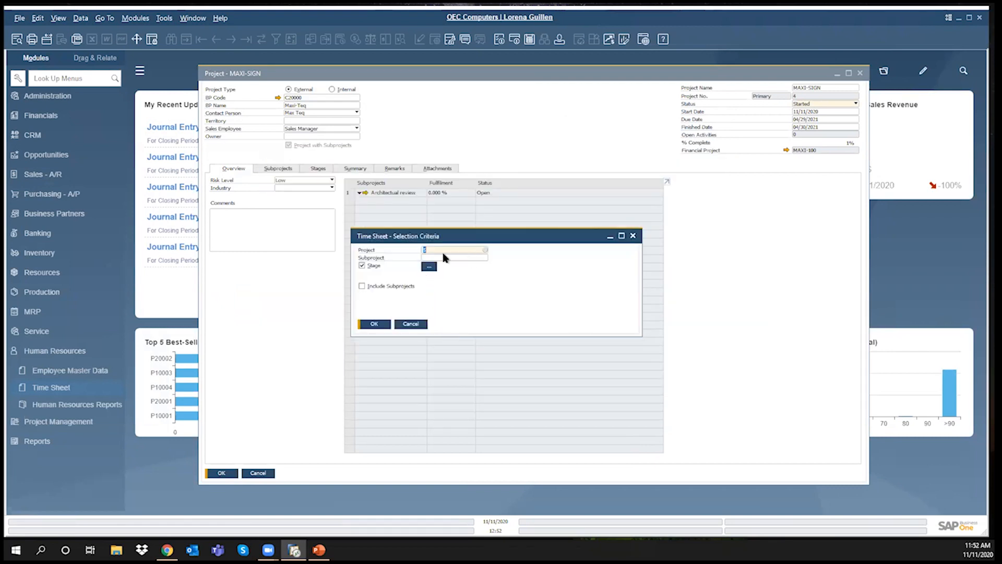
Choose all five project stages, from Conception/Initiation to Finishing Stage, for the Time Sheet Report filter, and cancel the selection criteria.
click(429, 267)
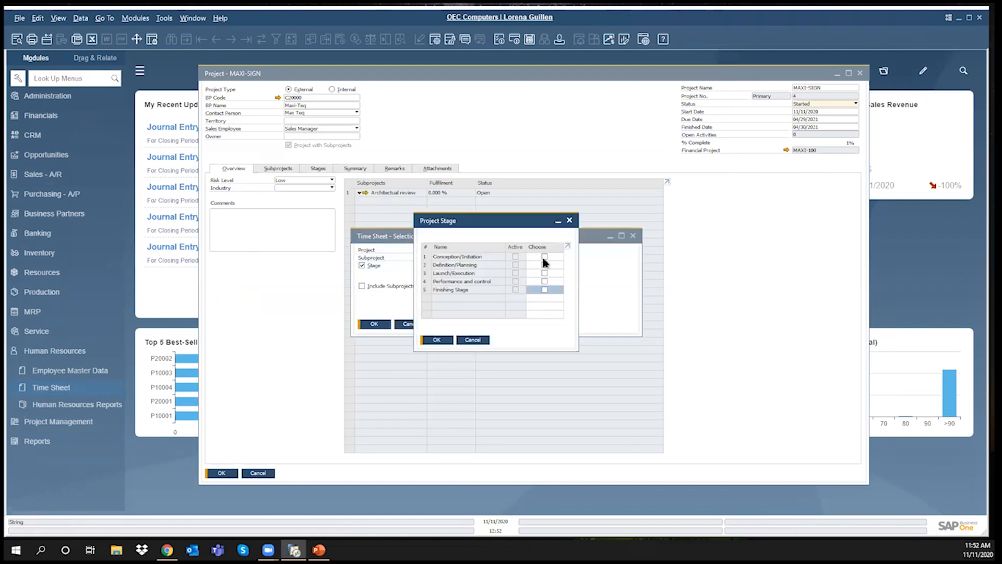
click(544, 257)
click(545, 265)
click(544, 273)
click(545, 282)
click(545, 289)
click(444, 340)
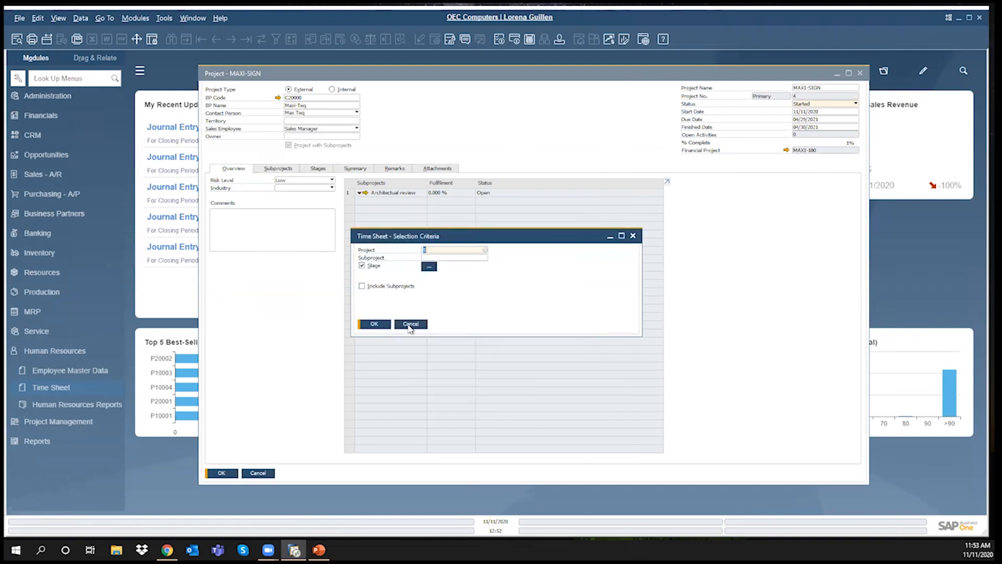
click(411, 324)
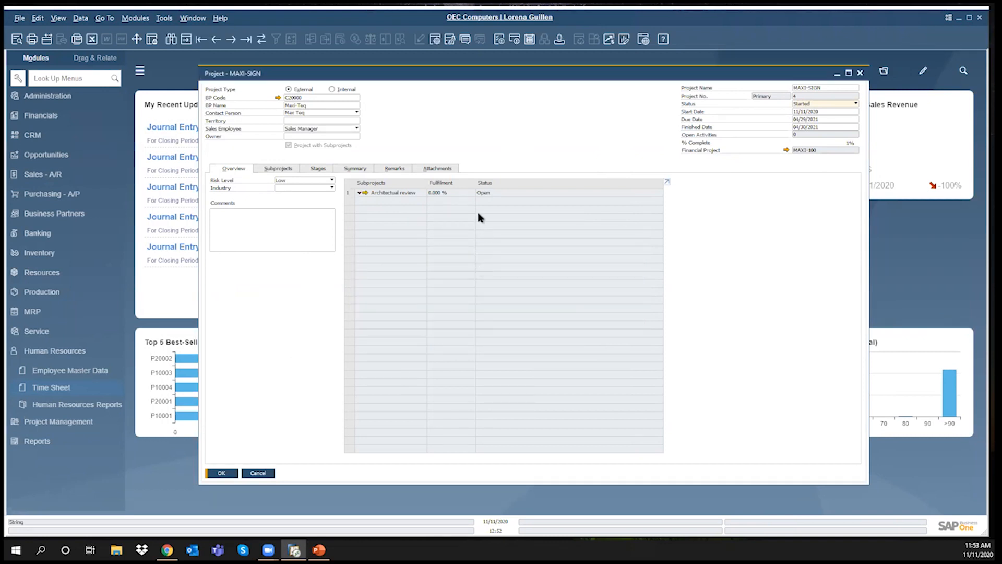
Open the Project Overview report for MAXI-SIGN, examine its stages and the Architectual review subproject maximized, and close it.
right_click(480, 125)
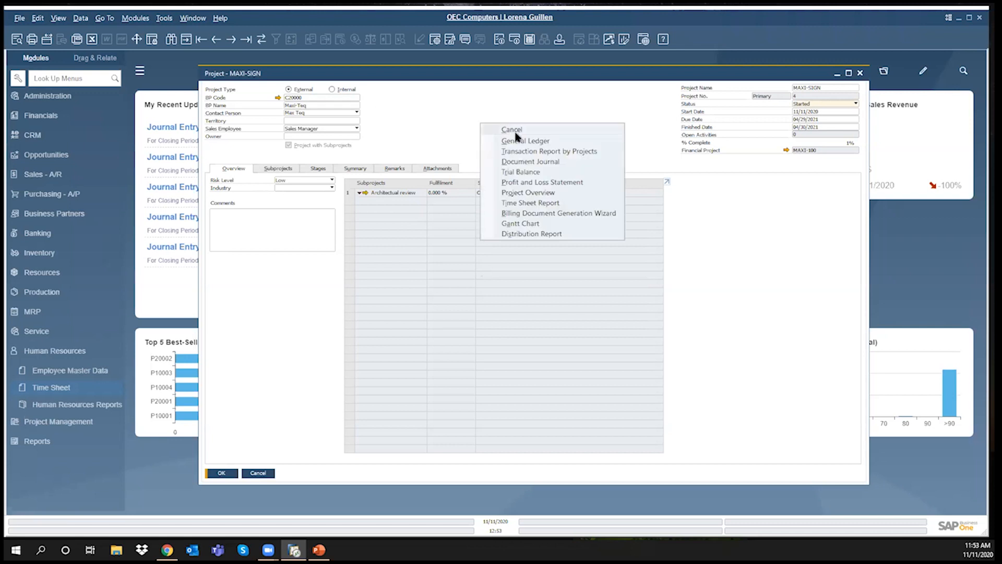
click(543, 193)
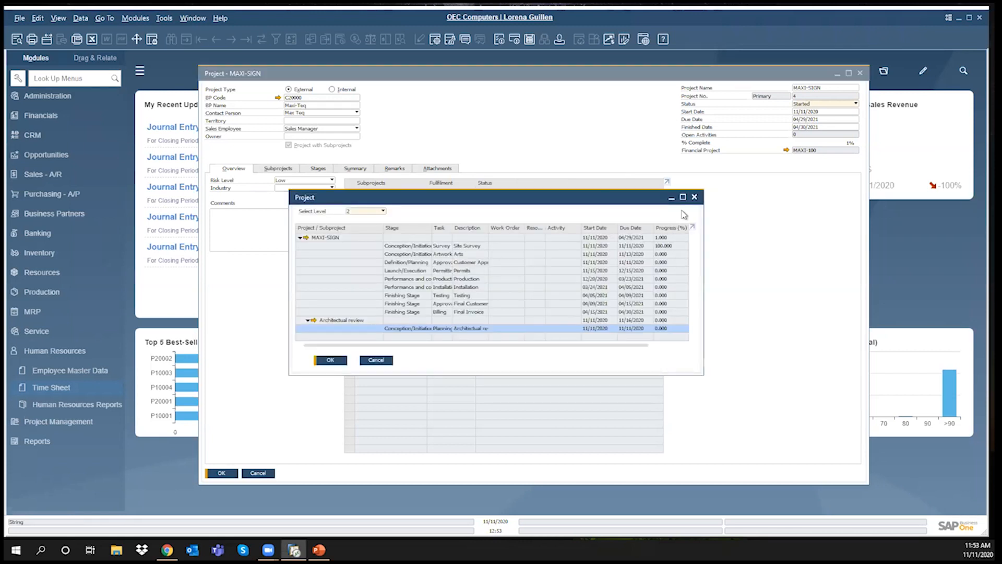
click(683, 197)
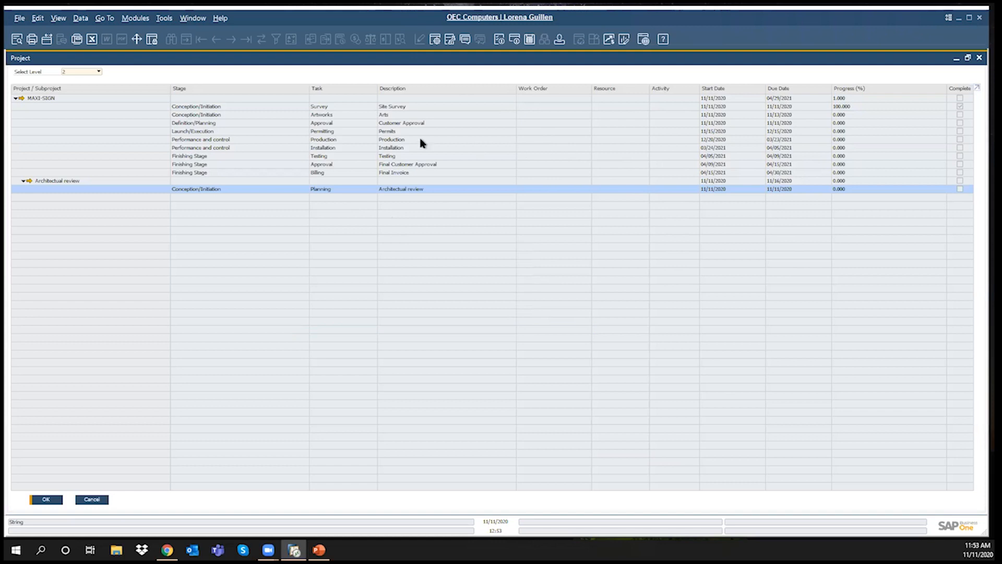
click(65, 181)
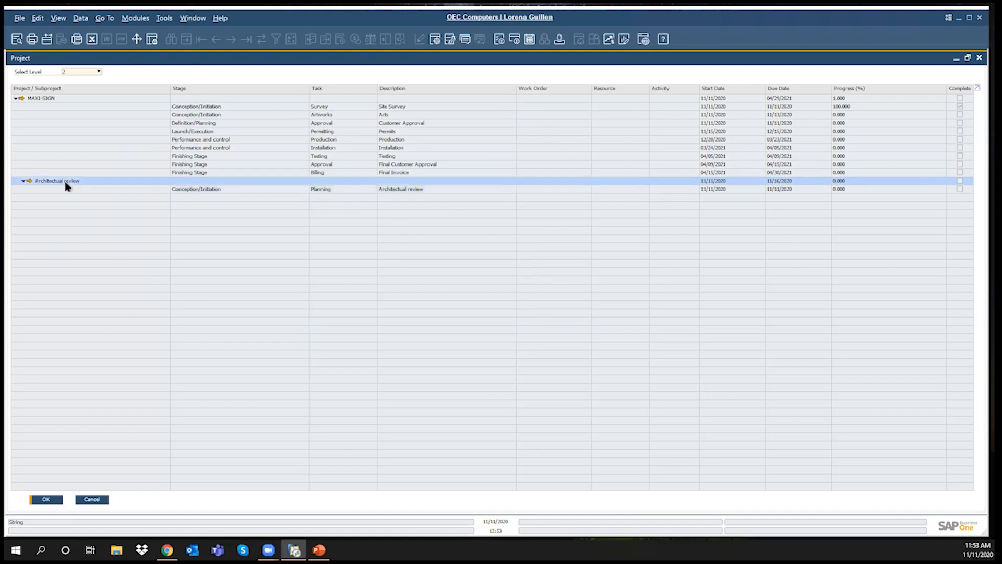
click(92, 500)
Open the MAXI-SIGN project's Gantt Chart to examine the task schedule.
right_click(493, 110)
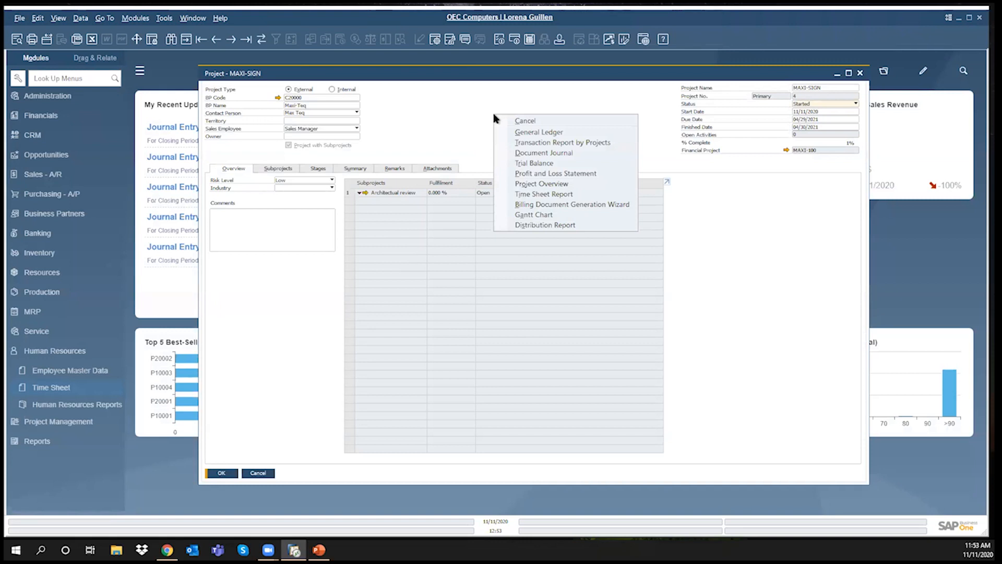
click(554, 216)
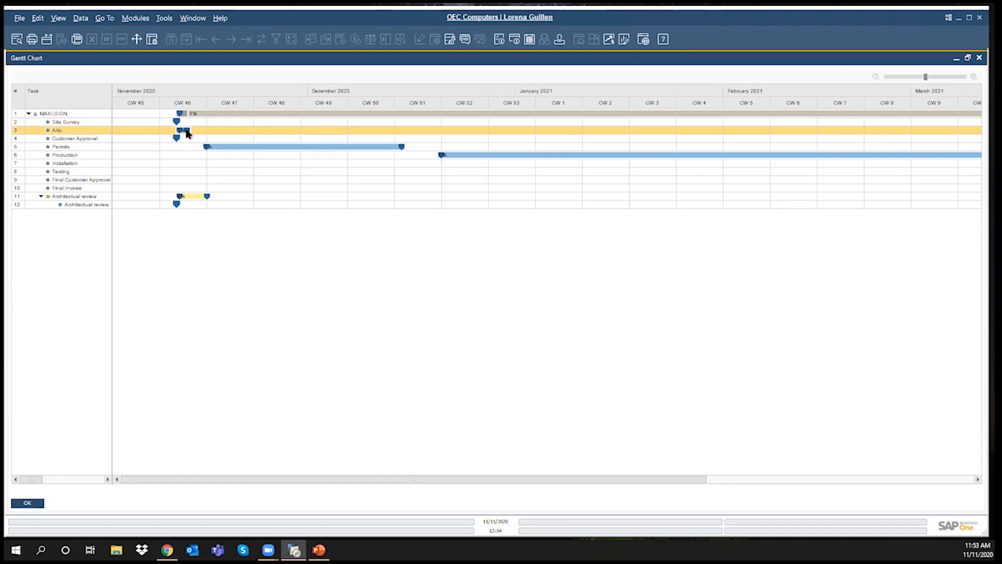
Reschedule the Permits task in the Gantt Chart to start on 11/23/2020 and be due on 12/10/2020, and save the update.
drag(402, 147, 381, 150)
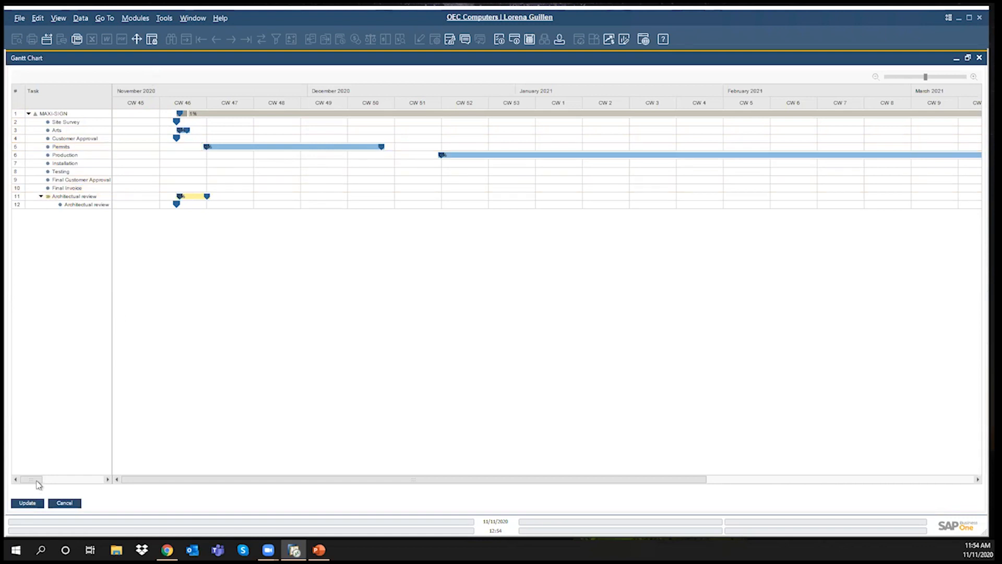
drag(40, 479, 71, 479)
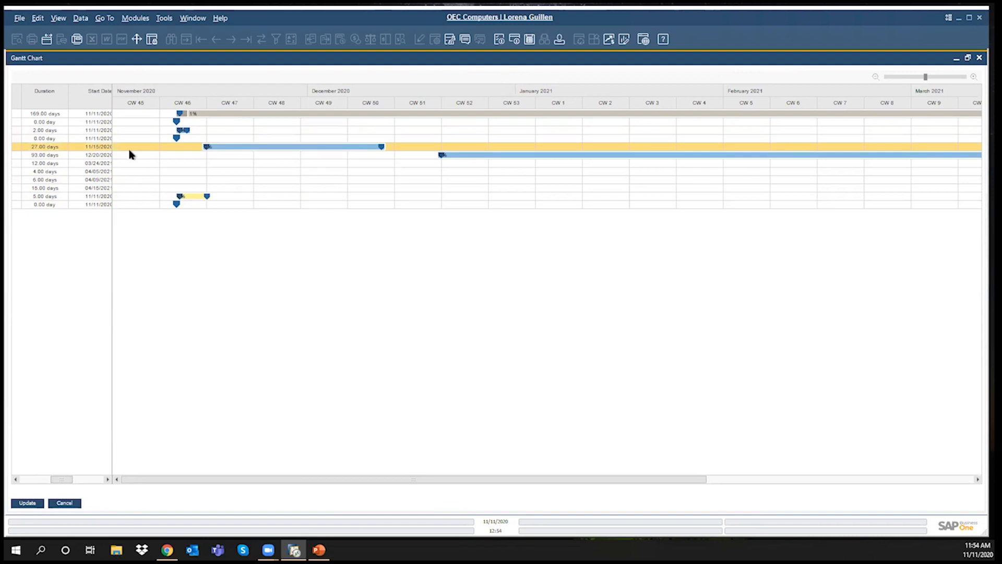
drag(63, 480, 72, 479)
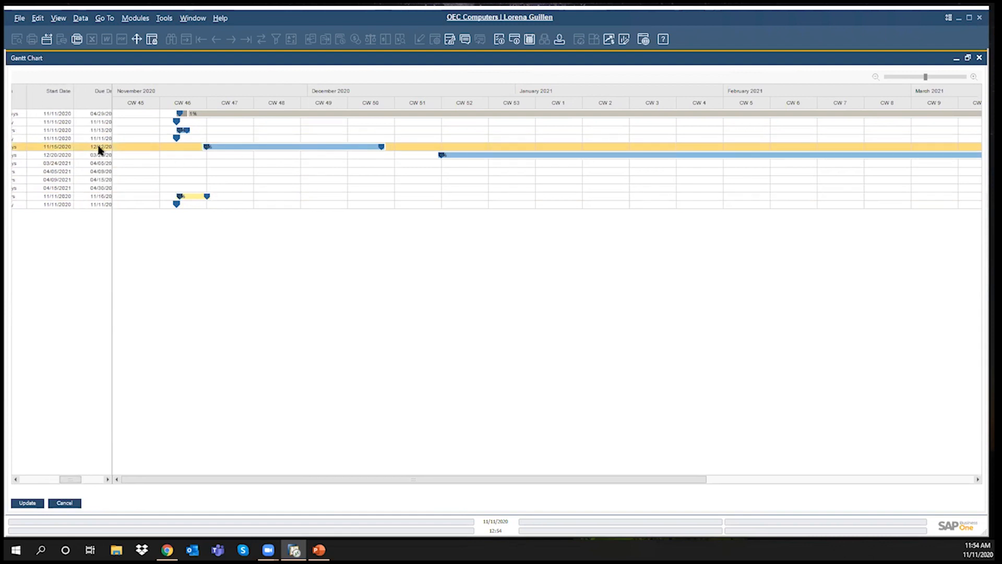
drag(380, 147, 367, 148)
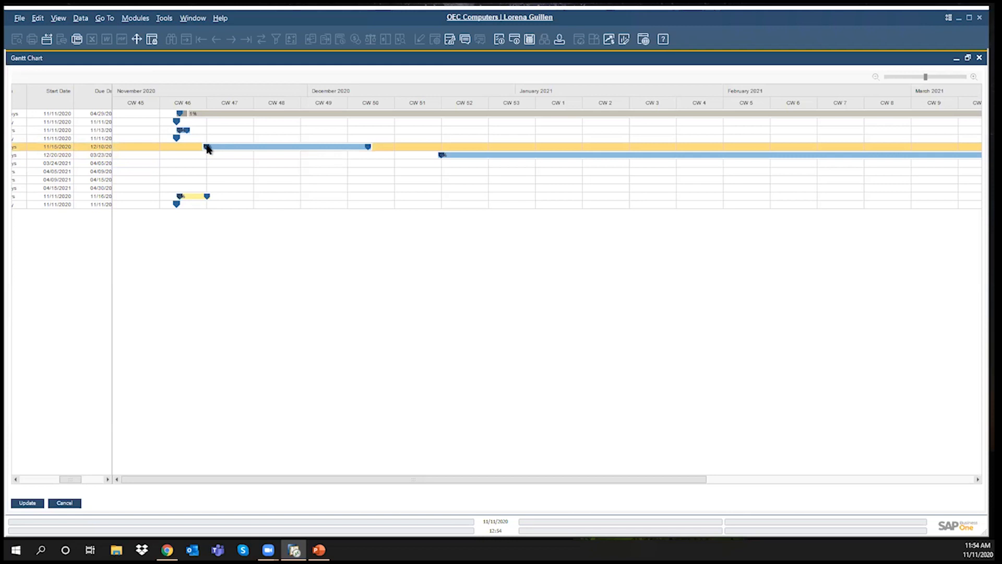
drag(207, 149, 264, 149)
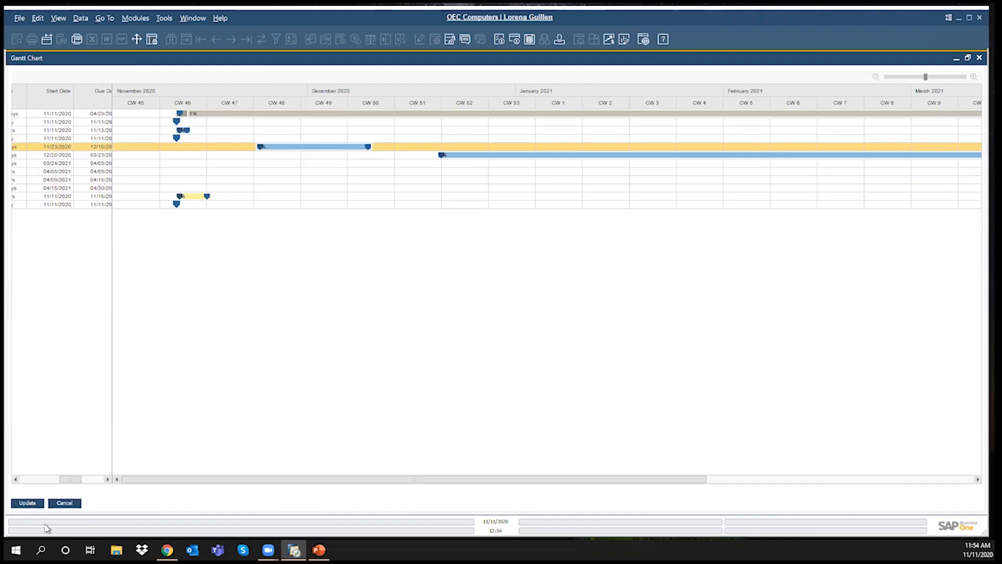
click(30, 503)
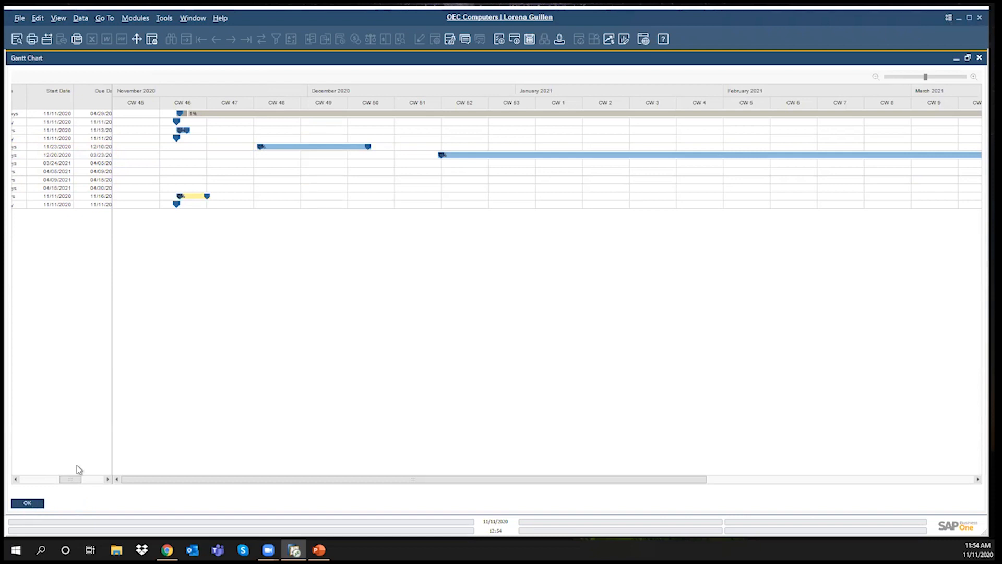
Close the Gantt Chart and check the Permits task's start and due dates in the MAXI-SIGN project's stages.
click(27, 502)
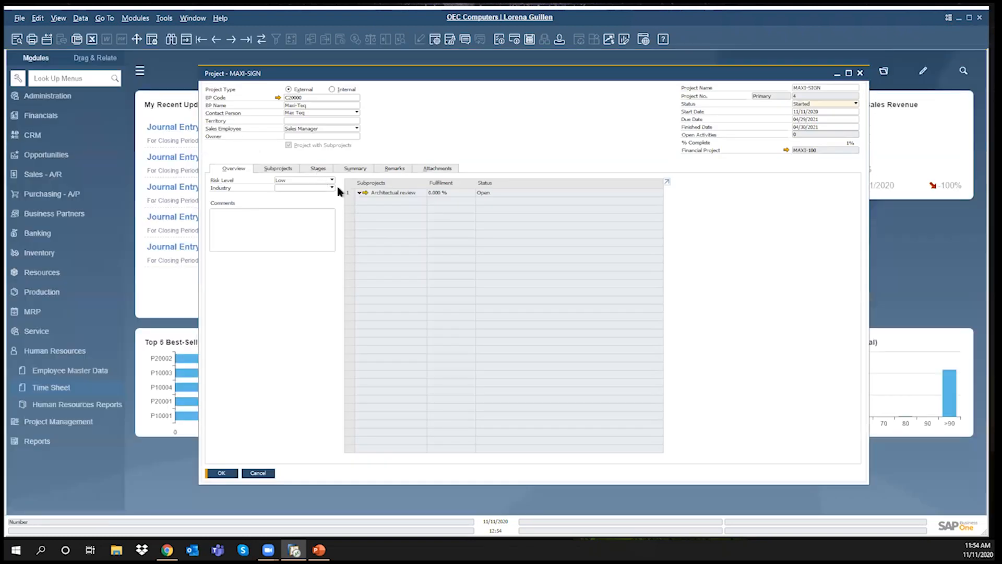
click(239, 217)
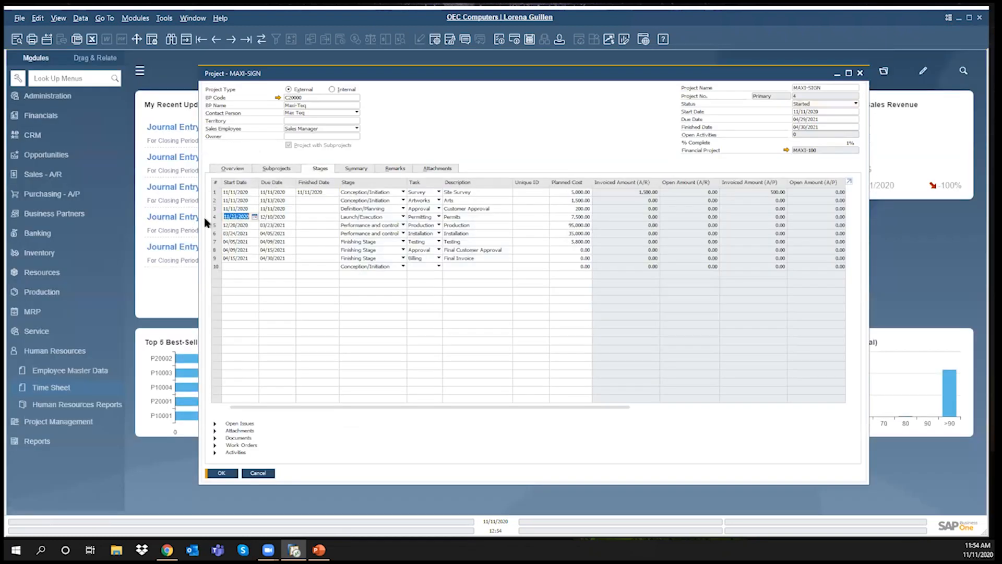
click(214, 217)
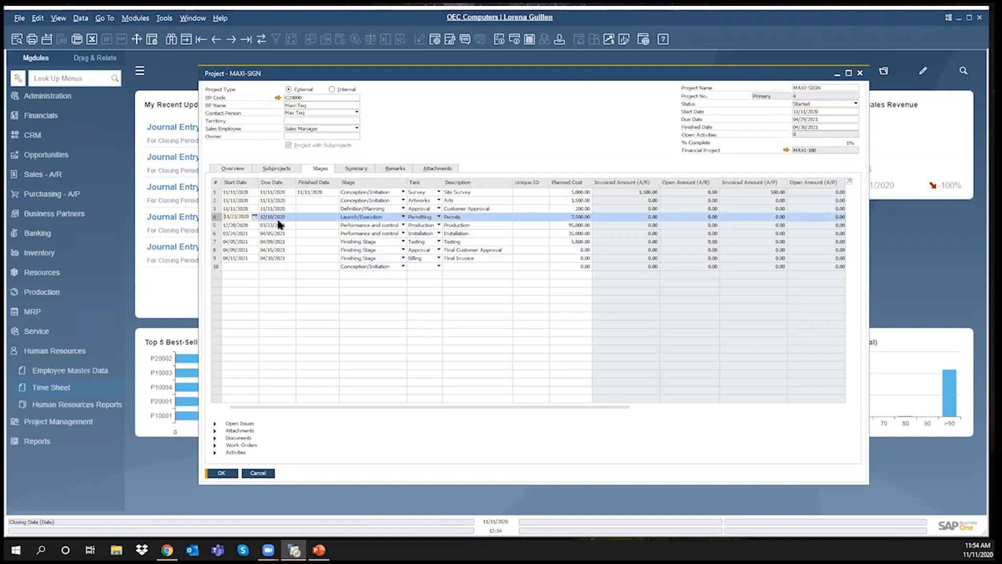
Reopen the MAXI-SIGN Gantt Chart and examine the full schedule at monthly and weekly scales, with the tasks' durations, dates and completion percentages.
right_click(500, 125)
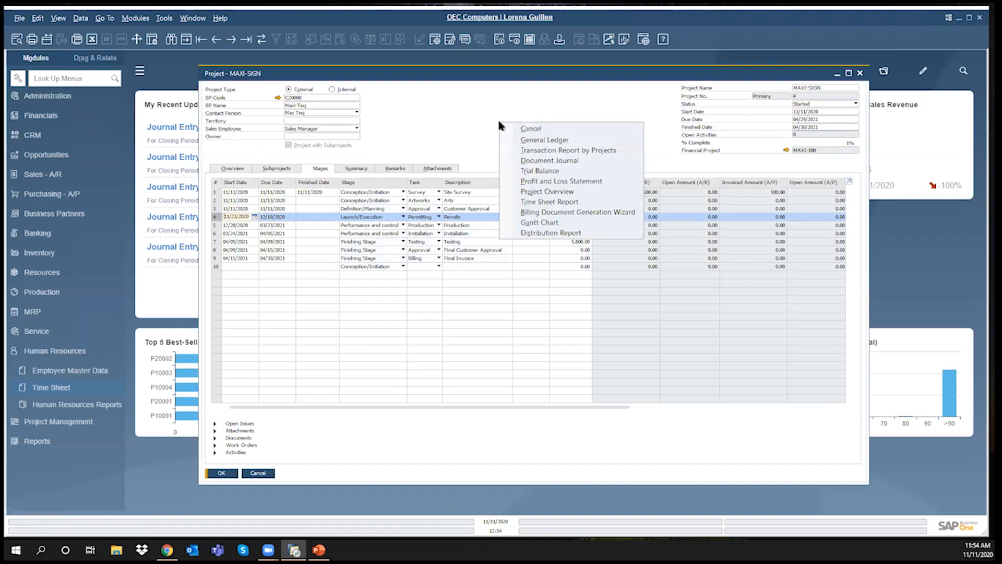
click(540, 222)
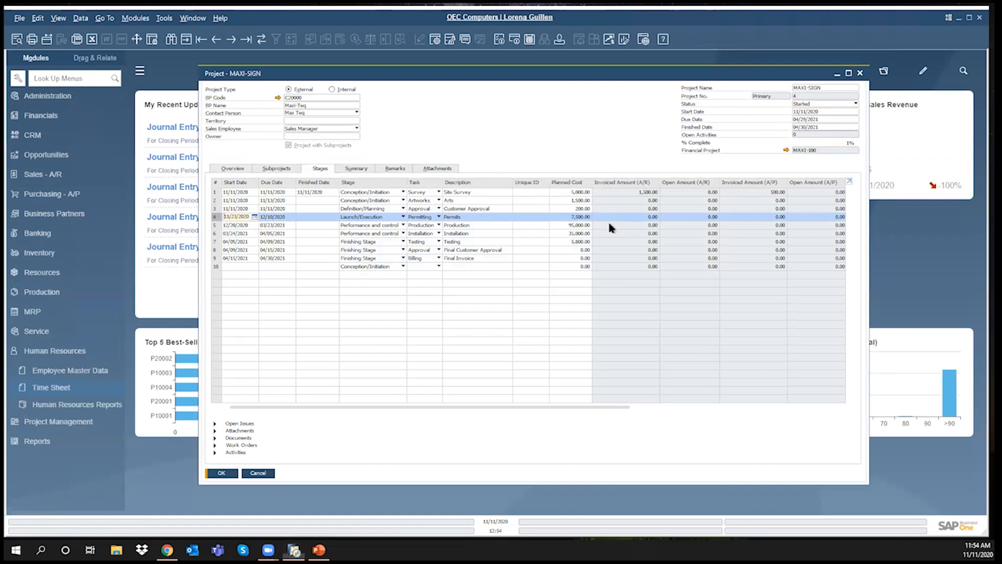
drag(469, 480, 584, 478)
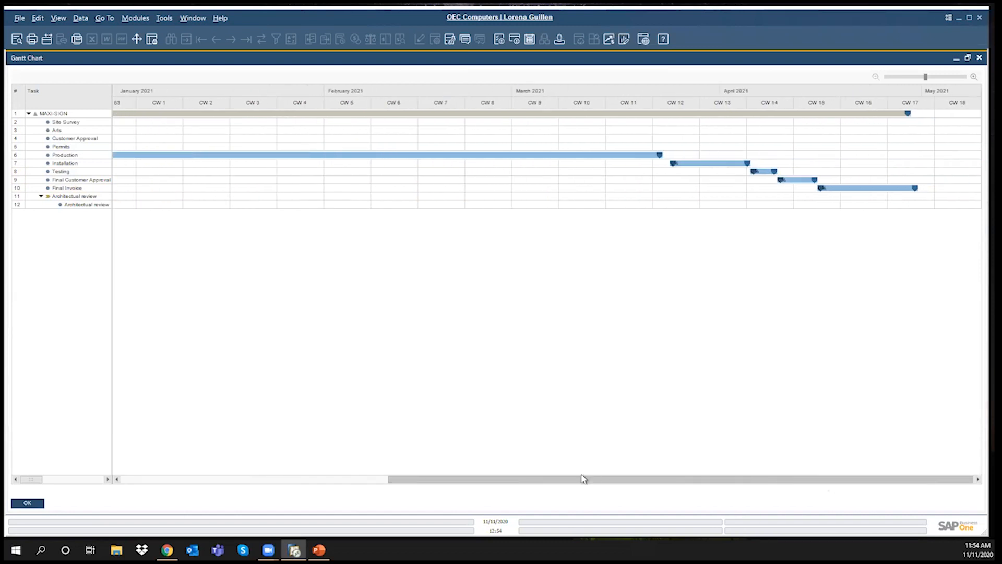
click(875, 77)
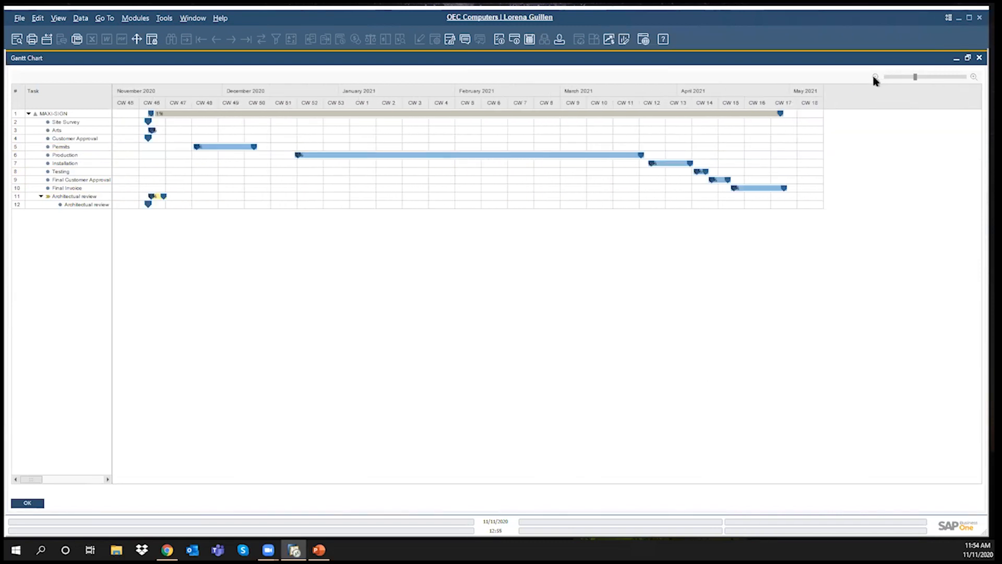
click(875, 77)
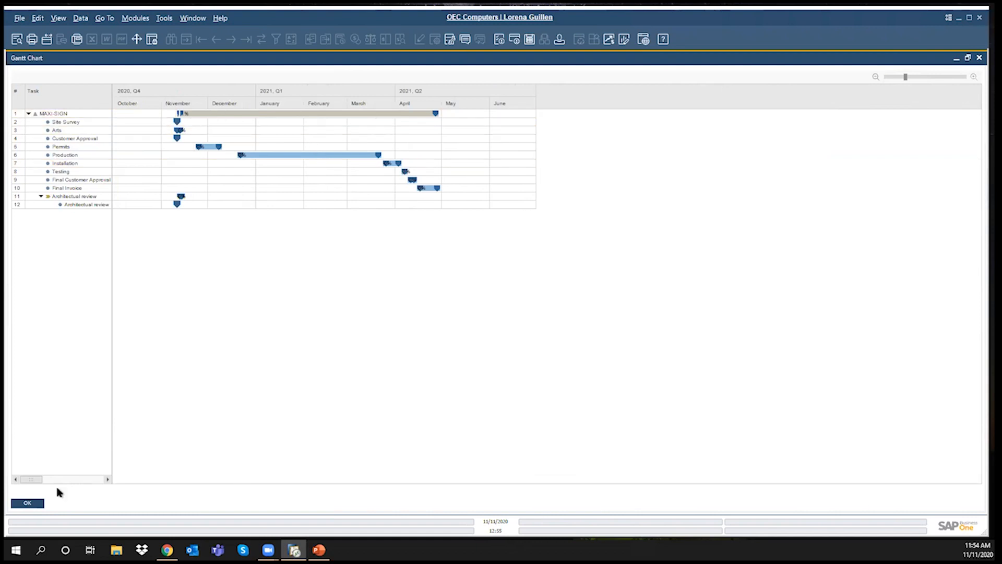
drag(31, 479, 62, 479)
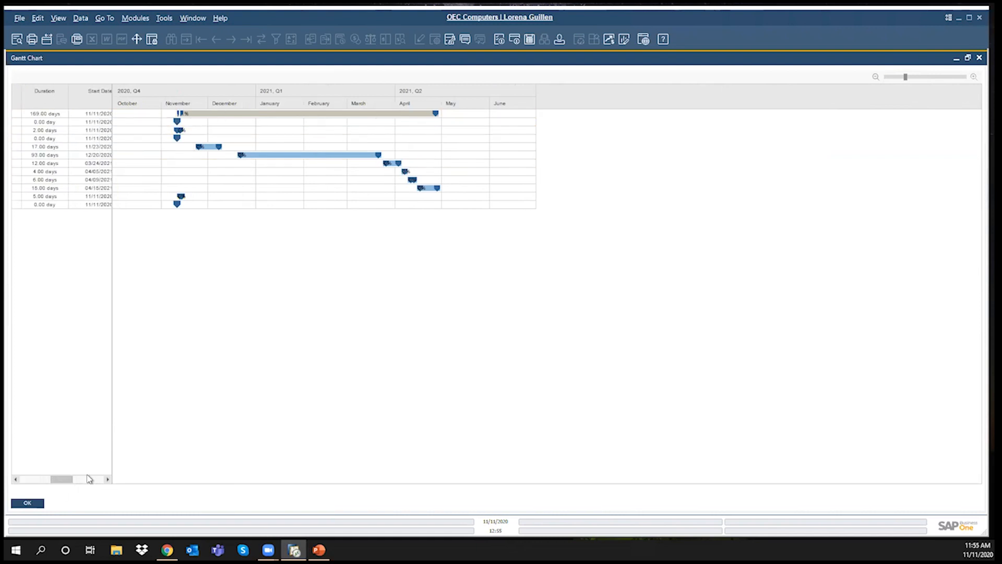
click(105, 477)
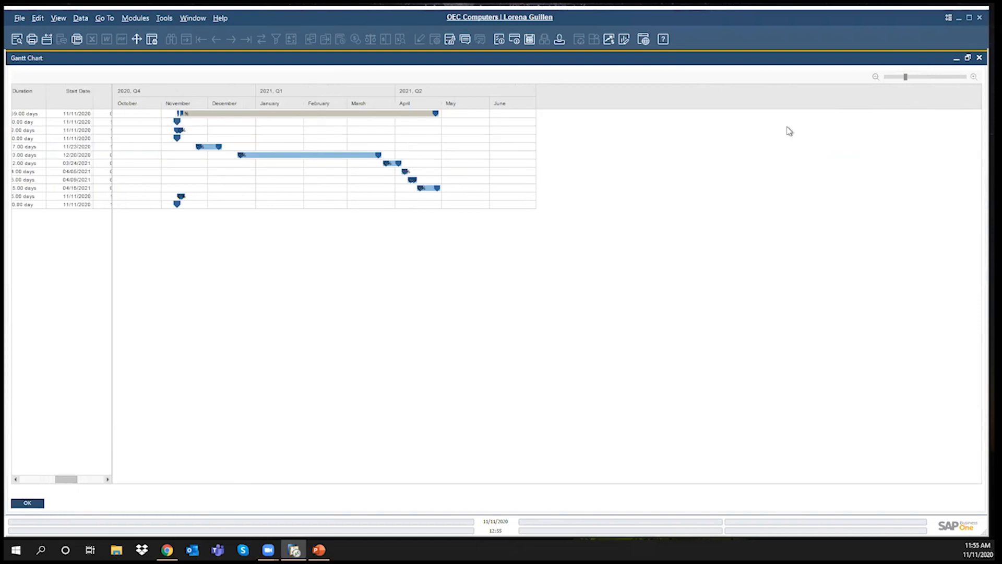
click(973, 77)
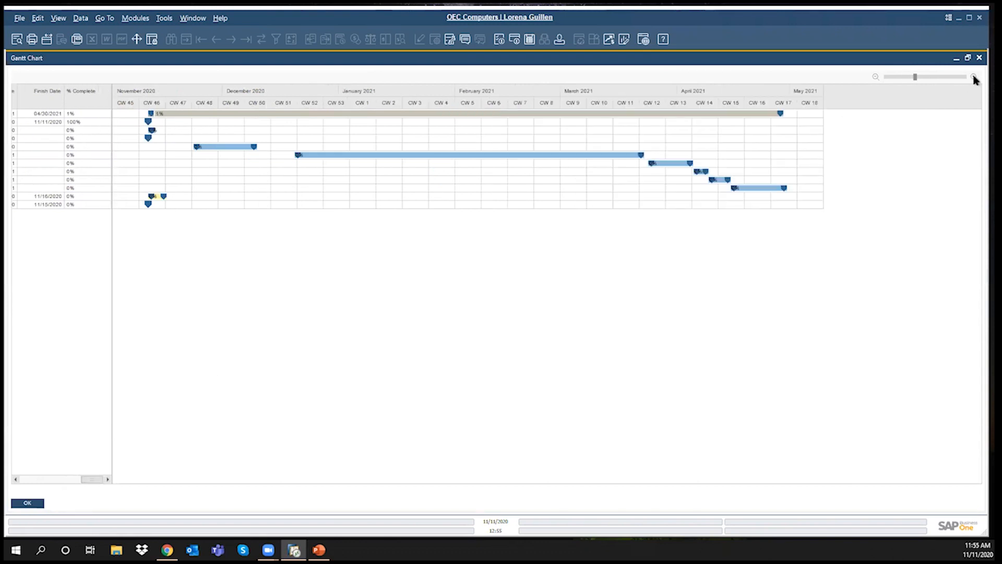
click(973, 77)
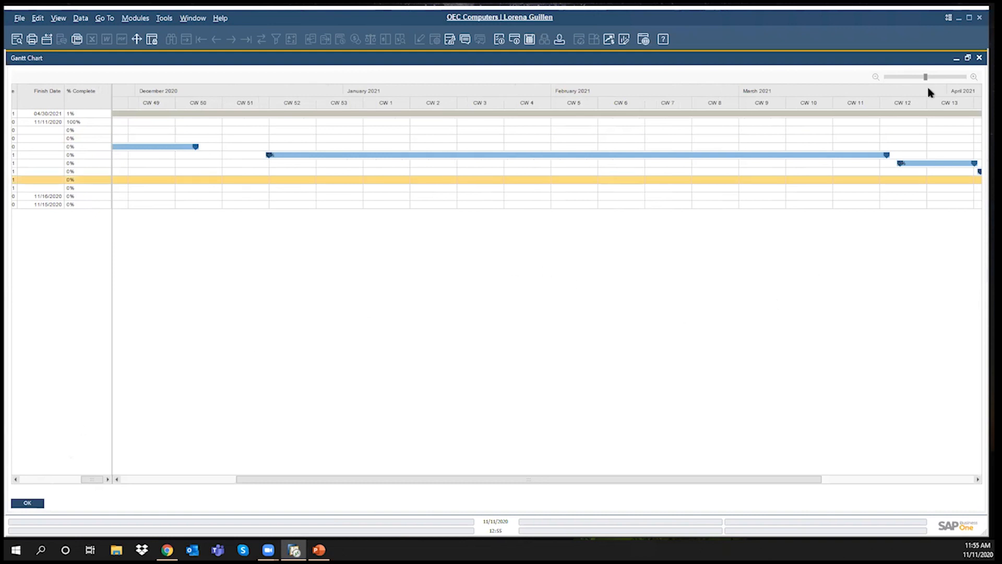
Close the Gantt Chart, collapse the Human Resources module and expand the Project Management module.
click(977, 59)
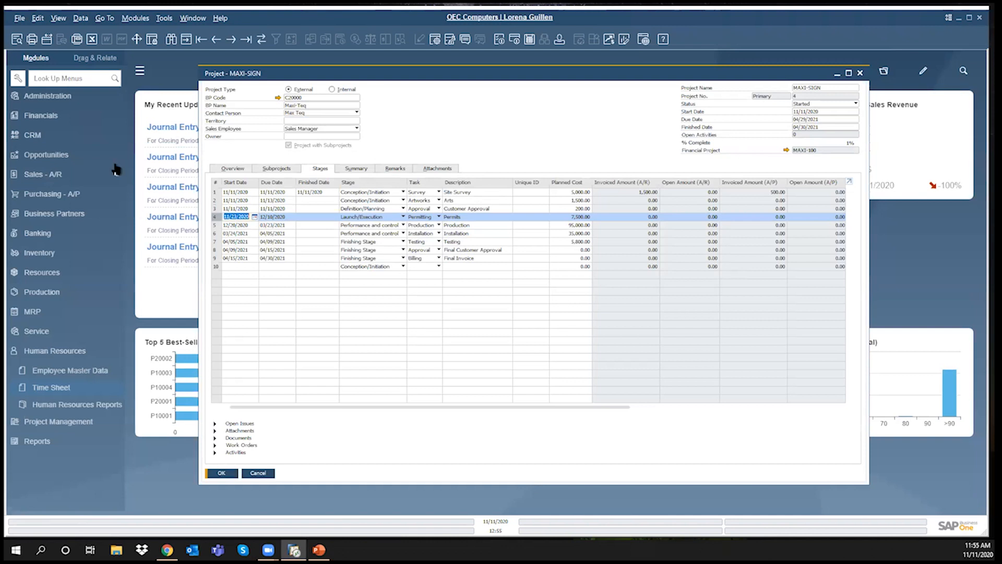
click(32, 350)
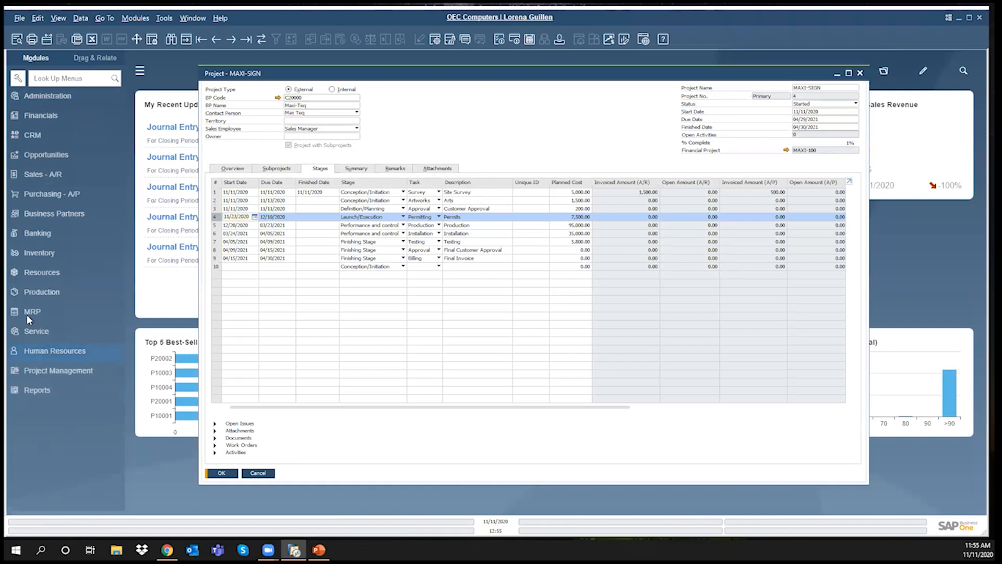
click(57, 370)
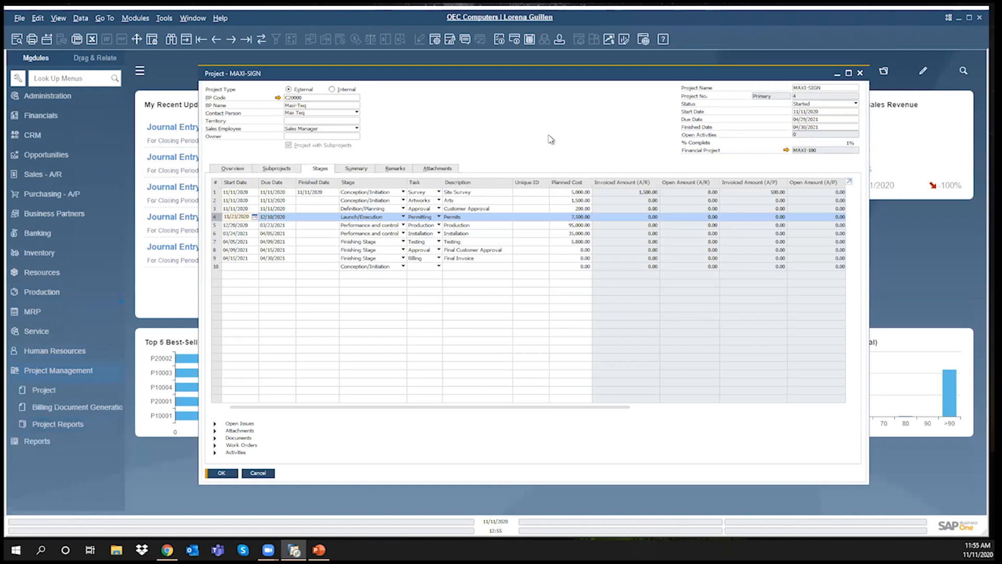